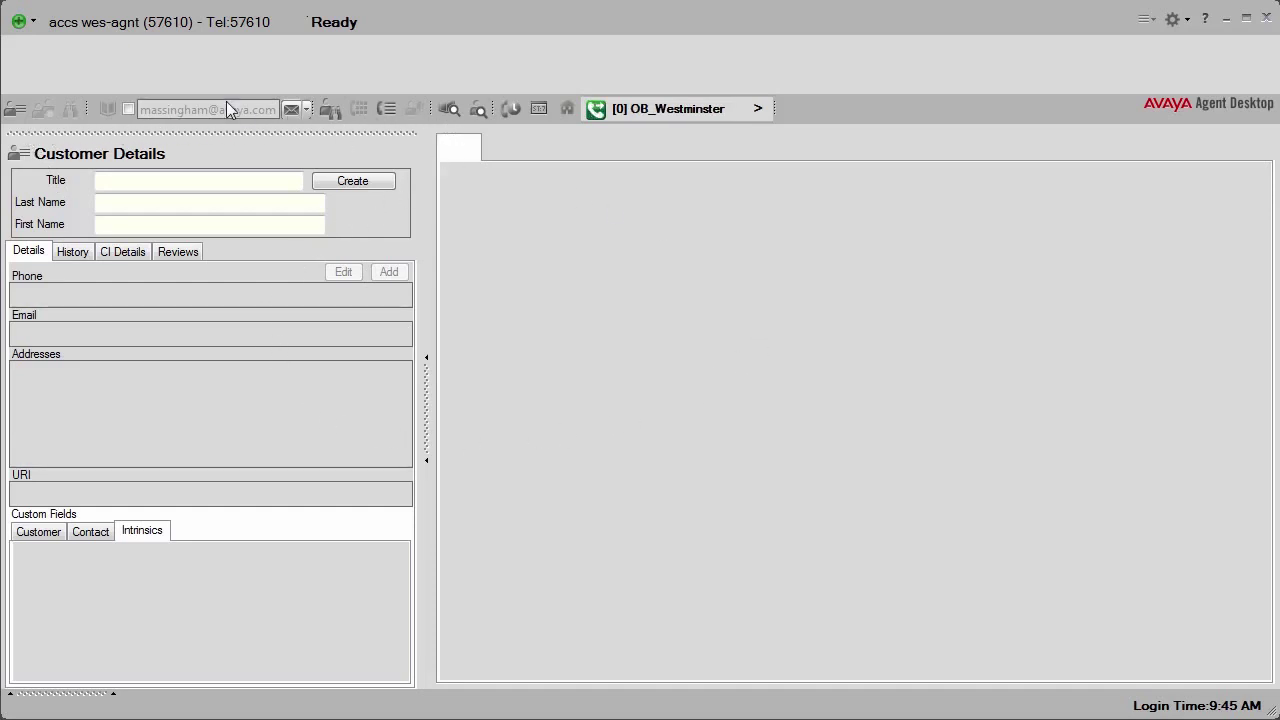
left_click(34, 21)
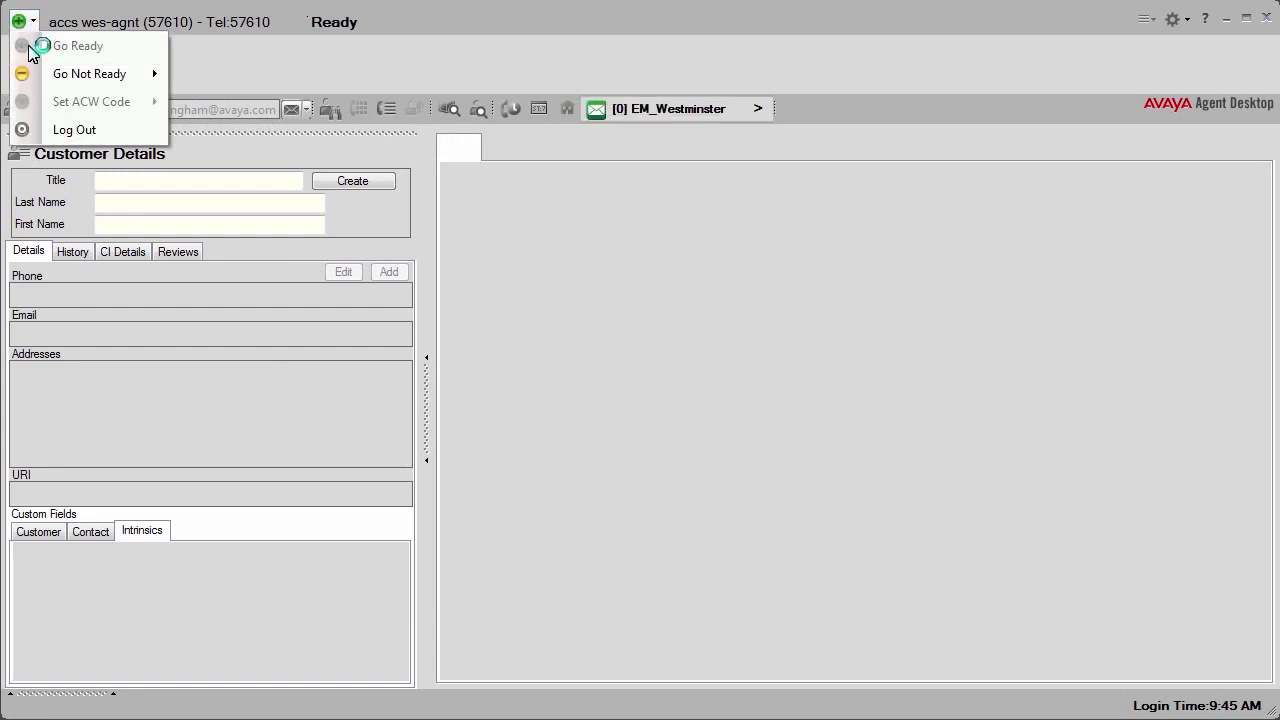
mouse_move(26, 76)
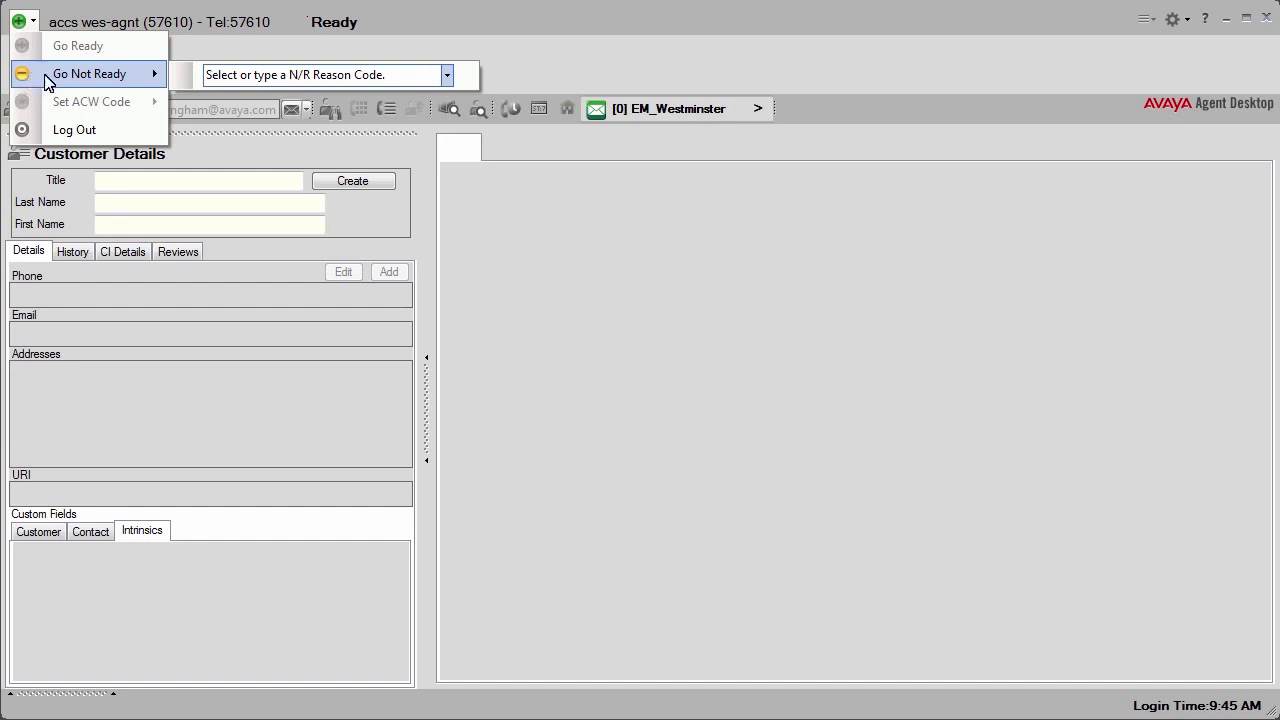
left_click(446, 75)
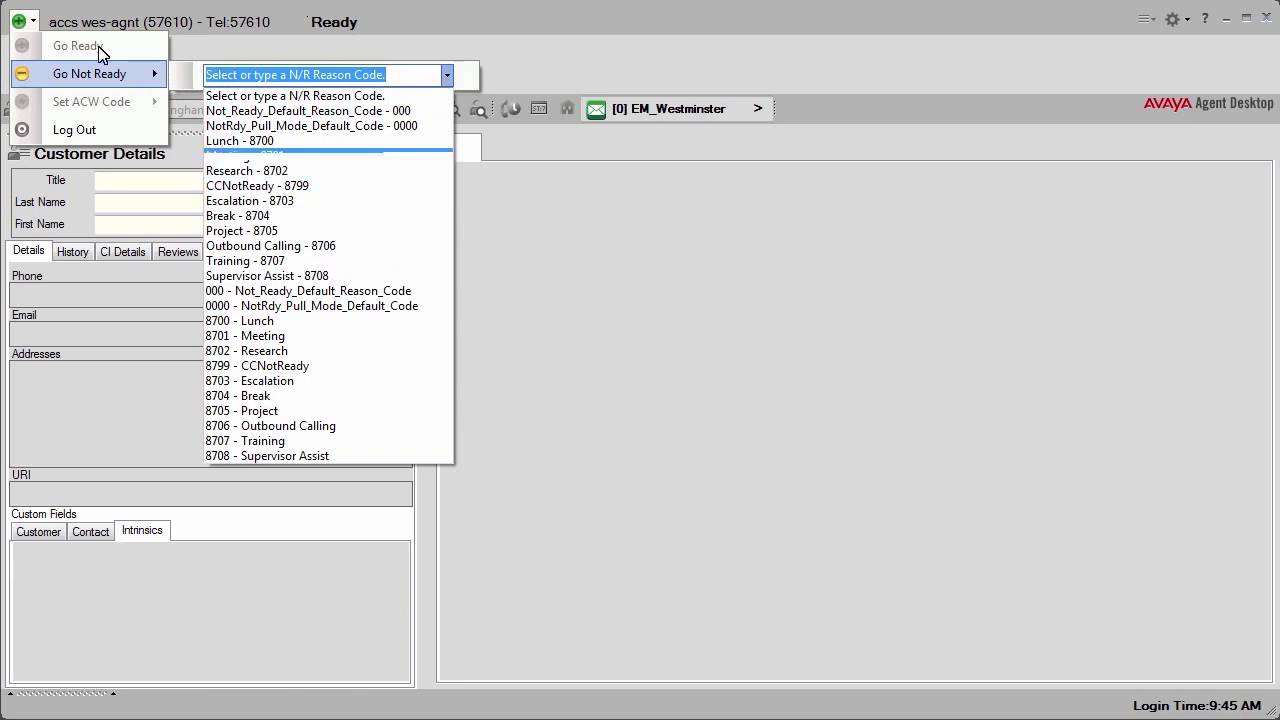
left_click(32, 25)
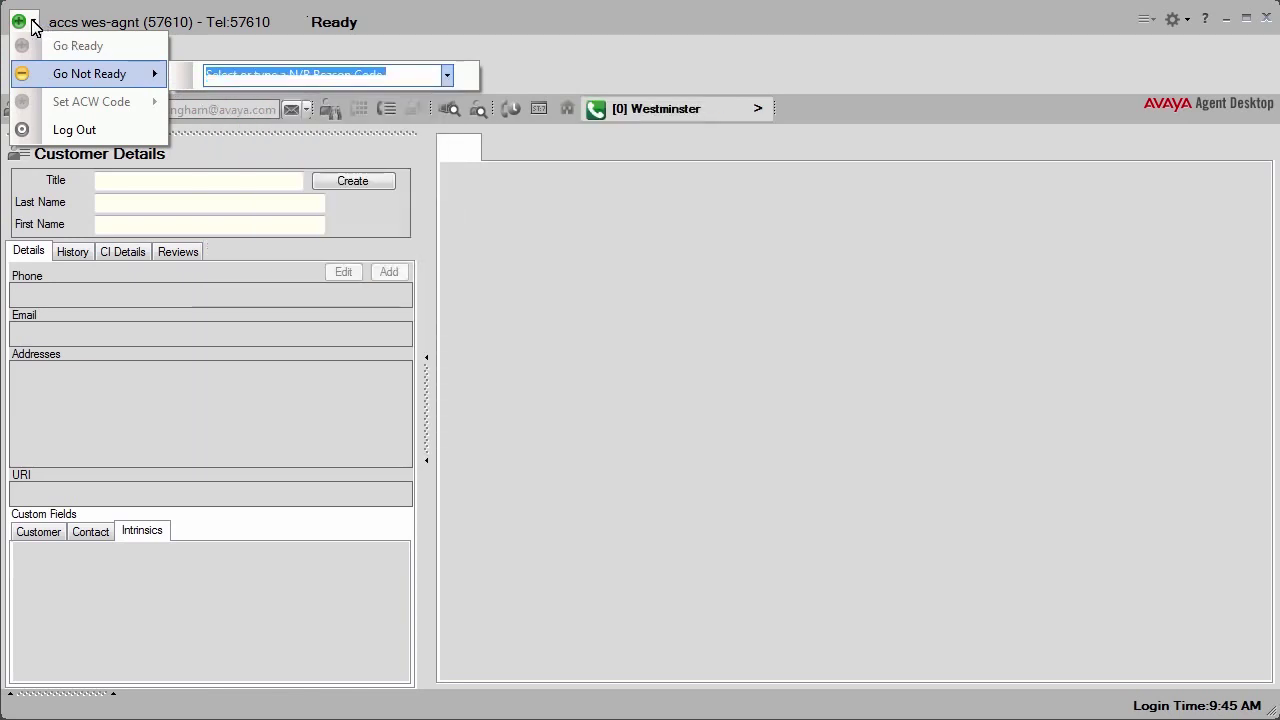
left_click(228, 44)
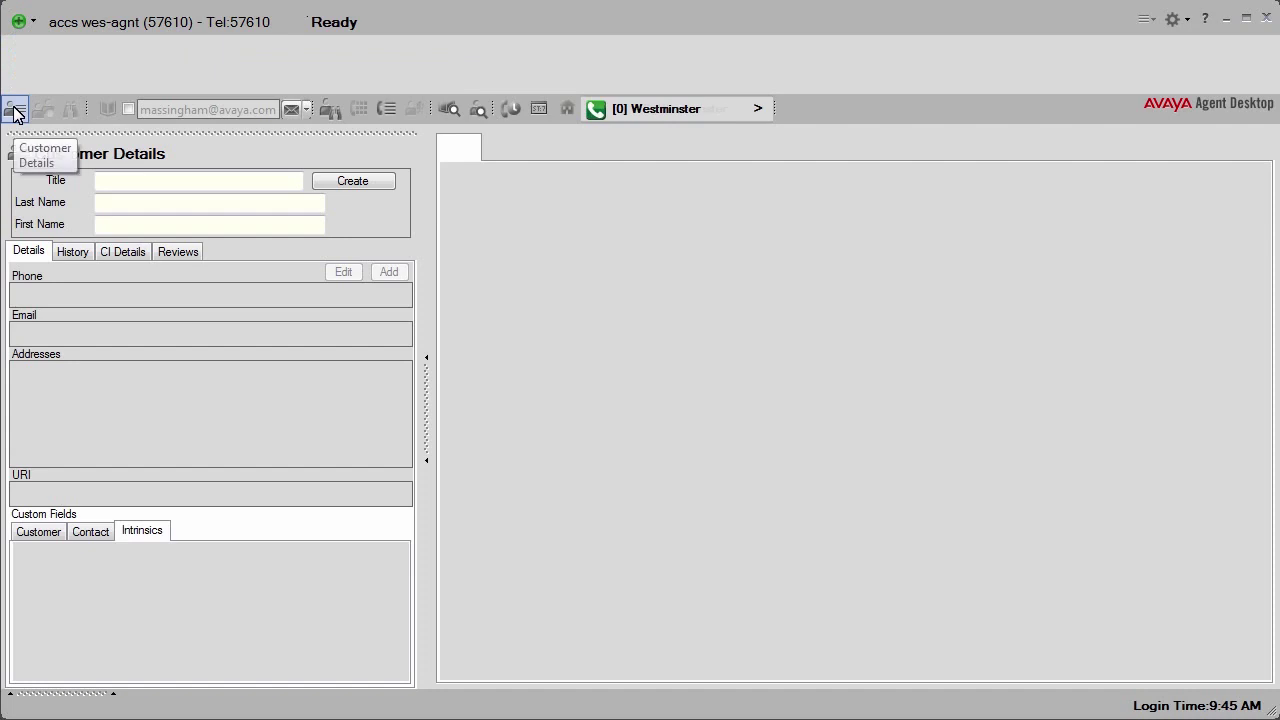
left_click(330, 110)
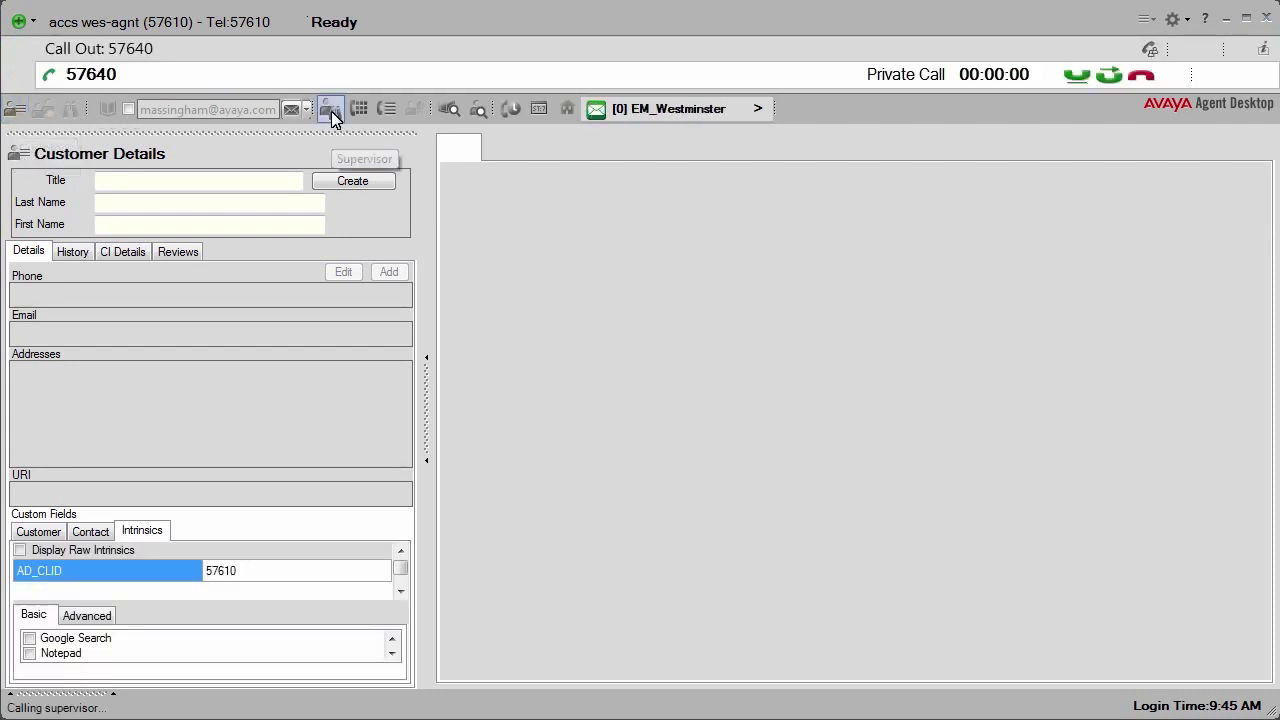
left_click(388, 111)
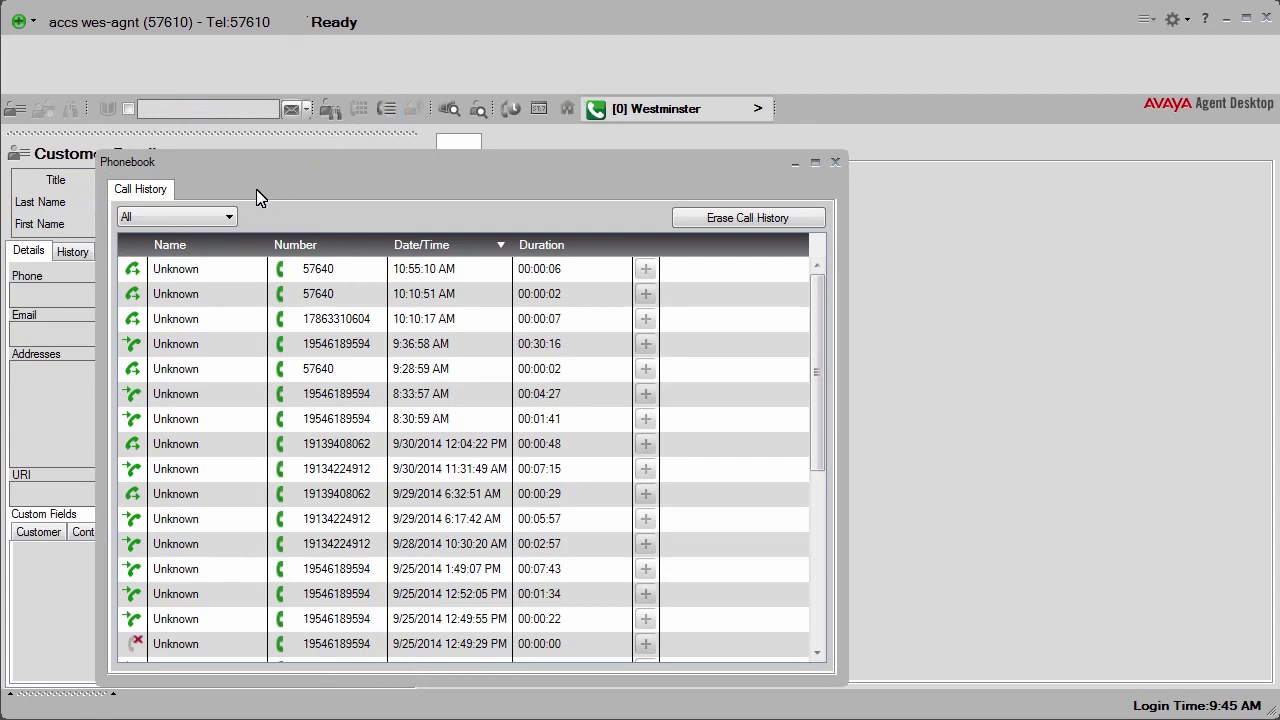
left_click(228, 214)
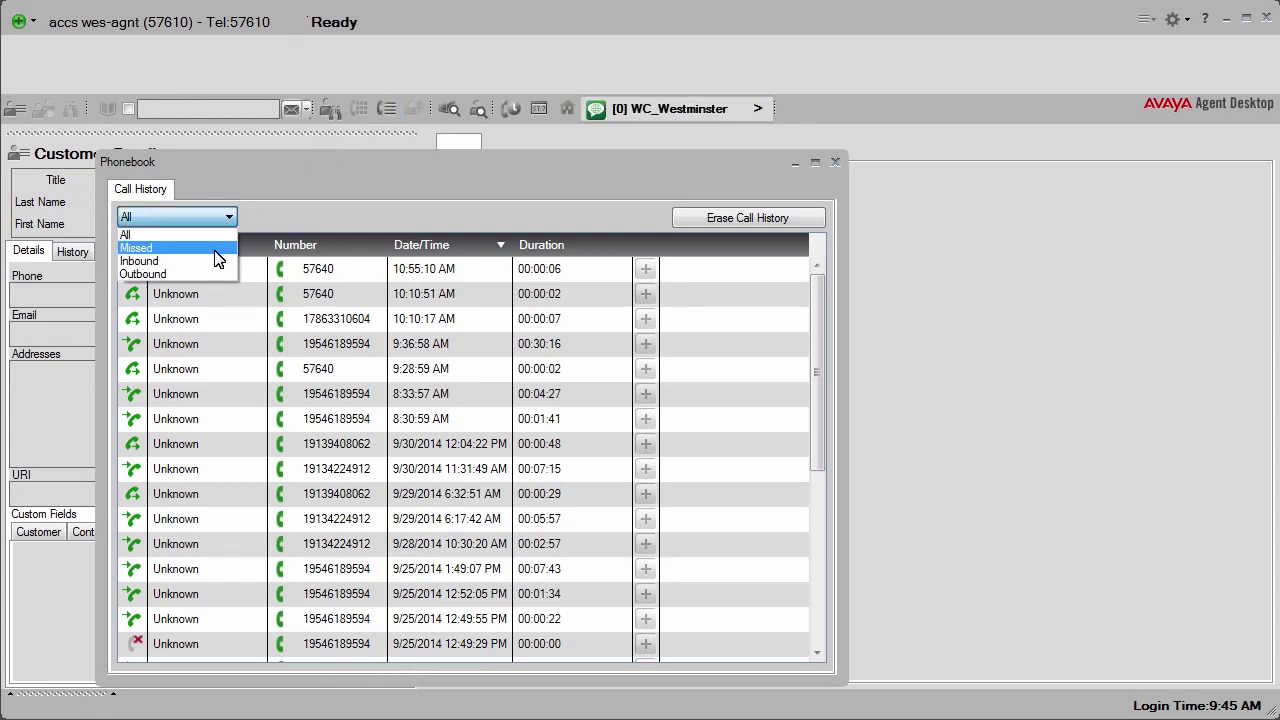
left_click(836, 162)
left_click(836, 162)
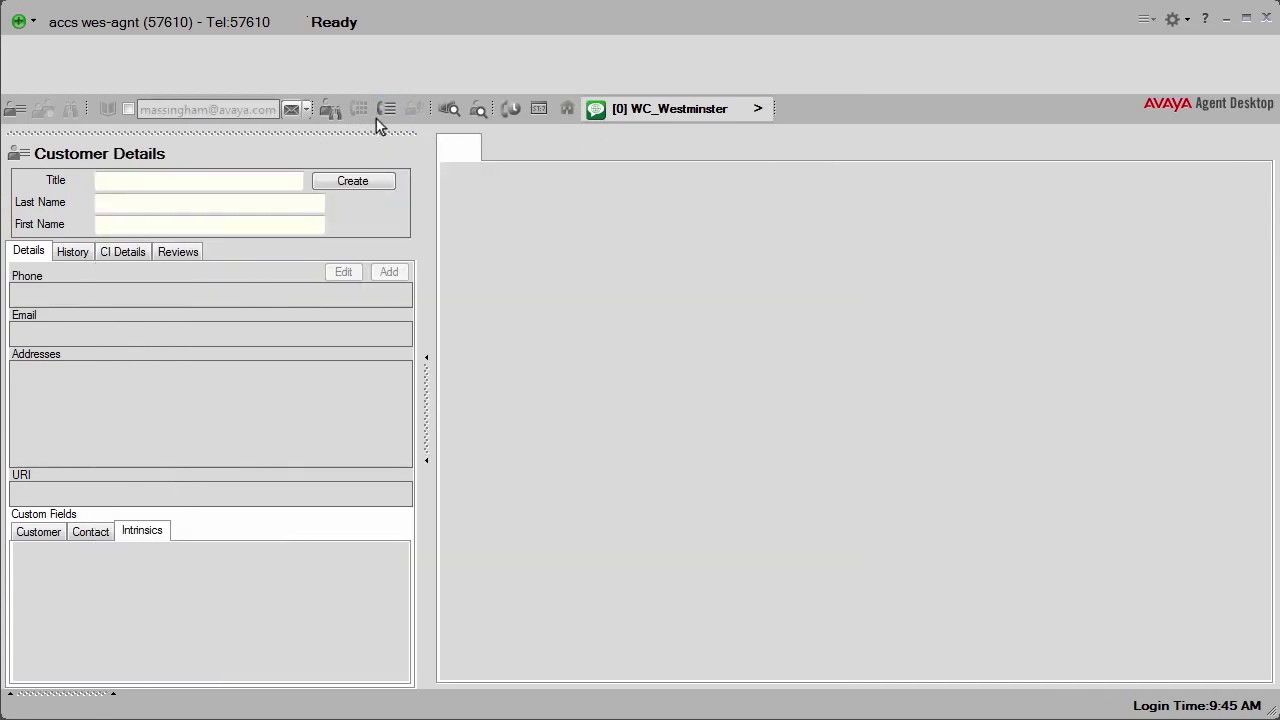
Step: Switch the dialer to Initiate Email, start an EM Out email, then discard the draft
left_click(306, 110)
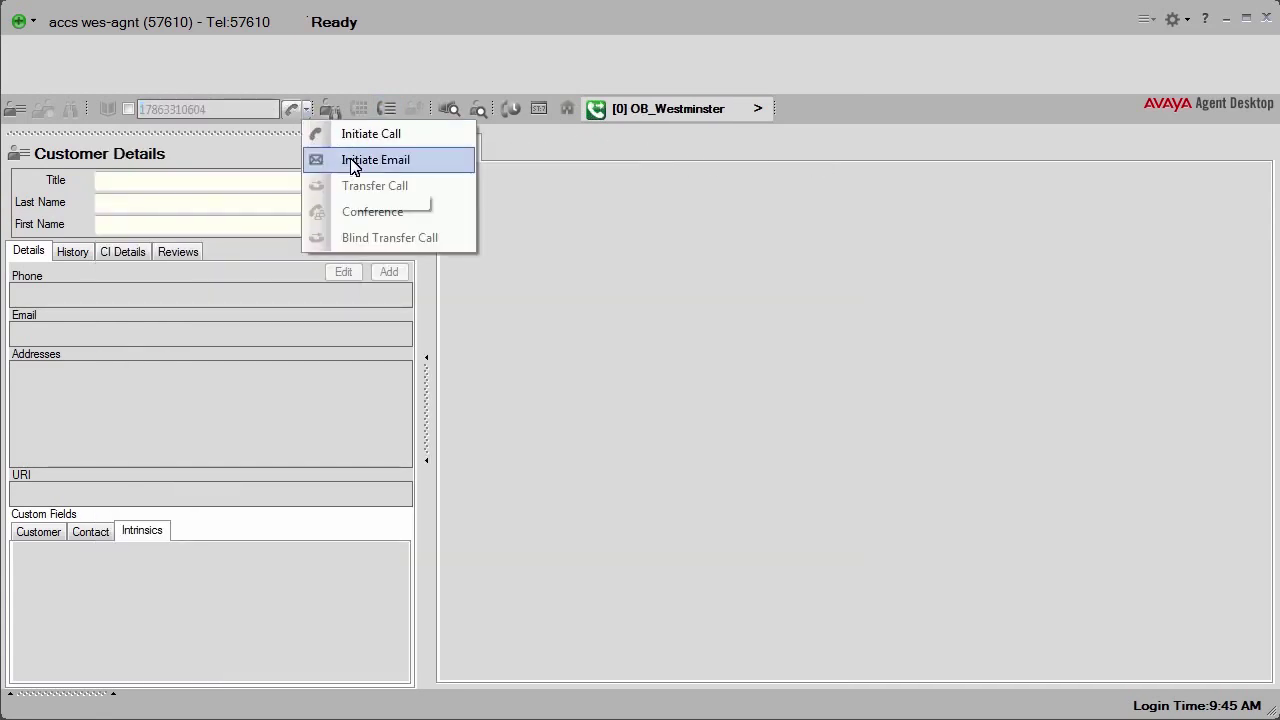
left_click(352, 162)
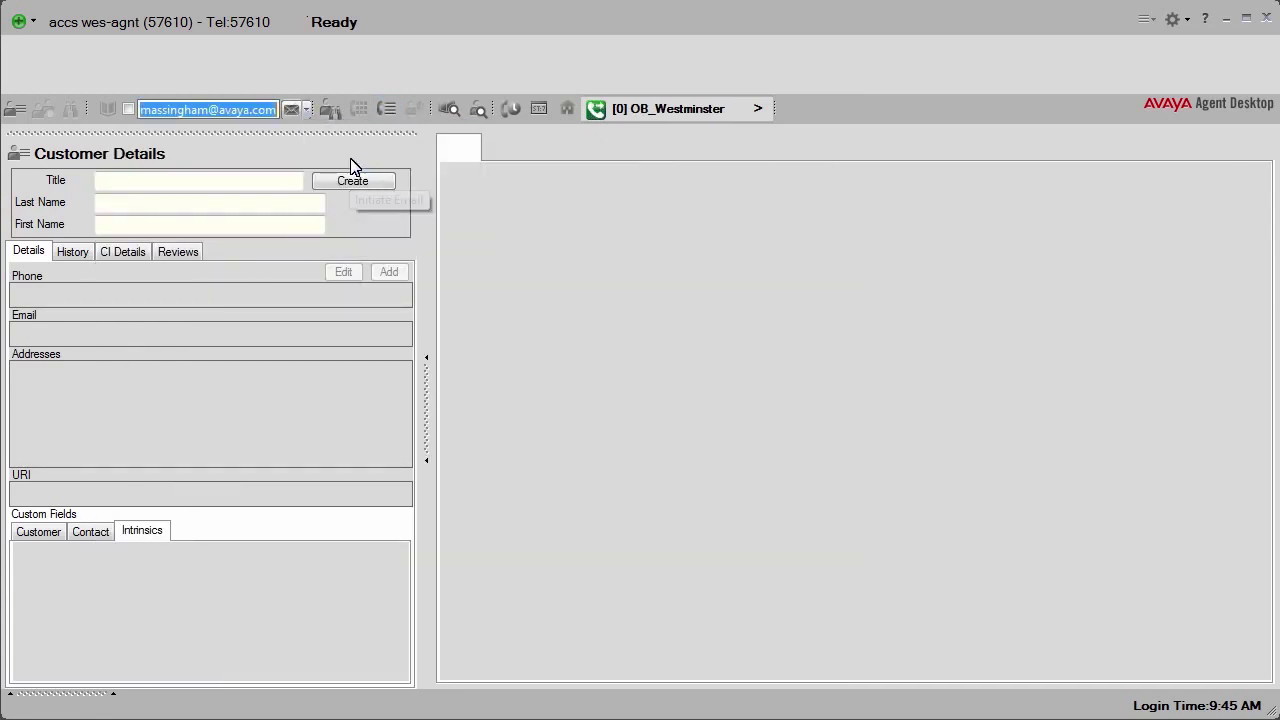
left_click(292, 110)
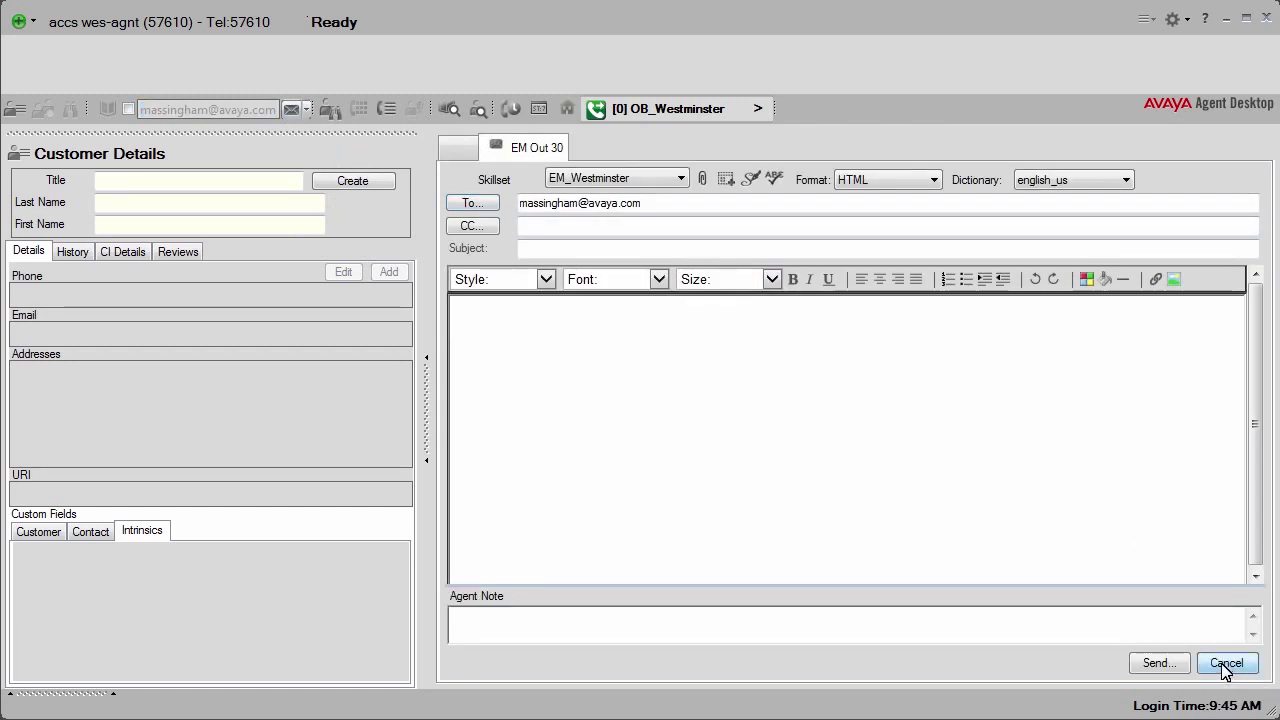
left_click(1226, 664)
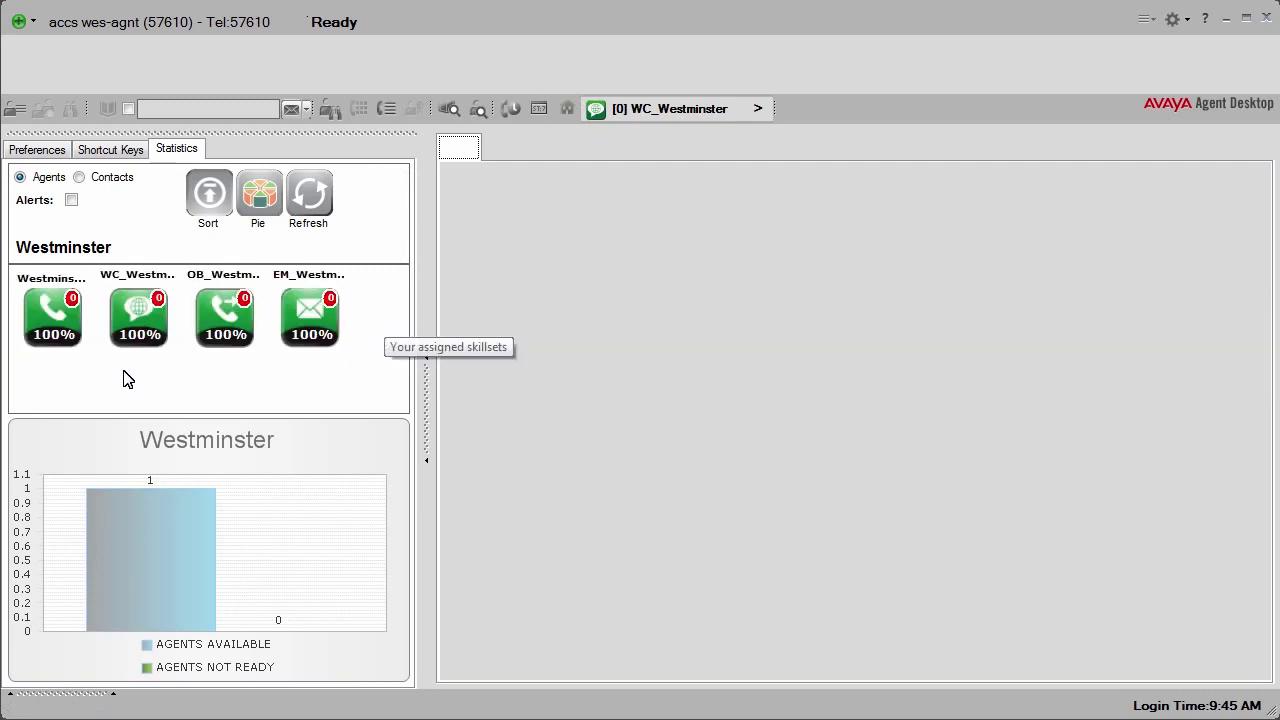
Step: Show WC_Westminster skillset statistics, then review the WC 34 chat and EM 33 email contacts
left_click(138, 320)
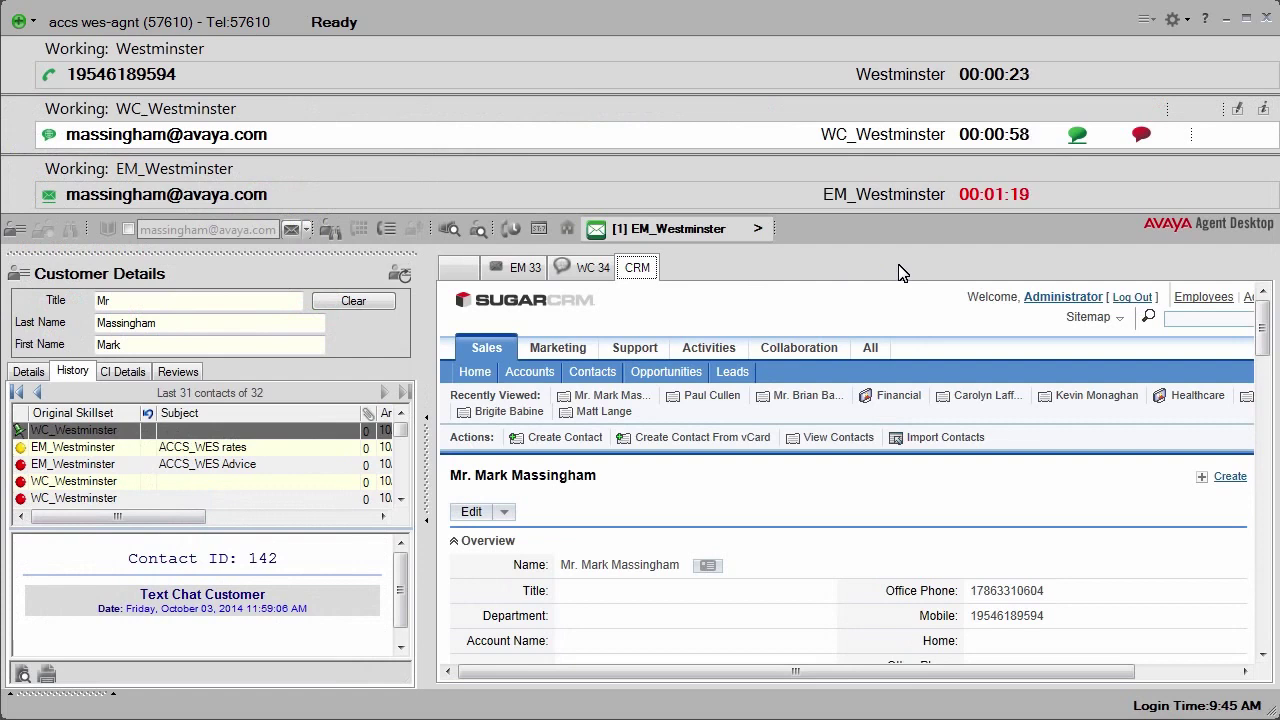
left_click(590, 268)
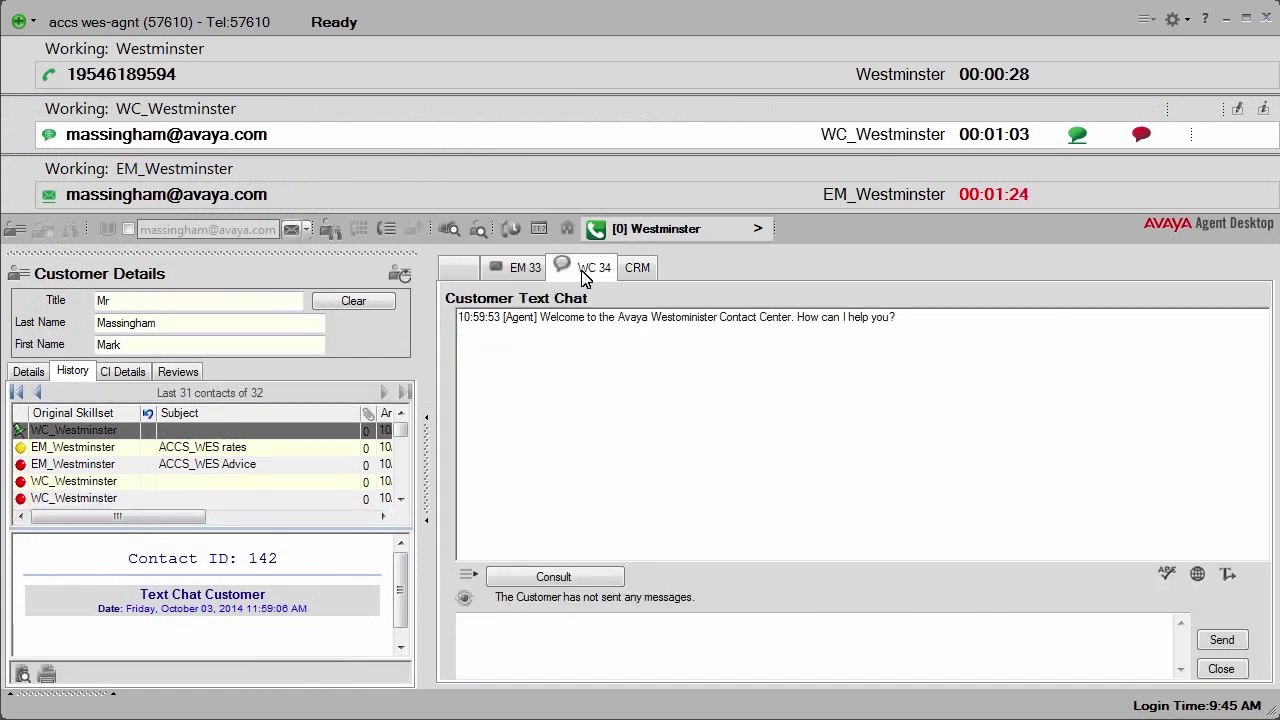
left_click(520, 270)
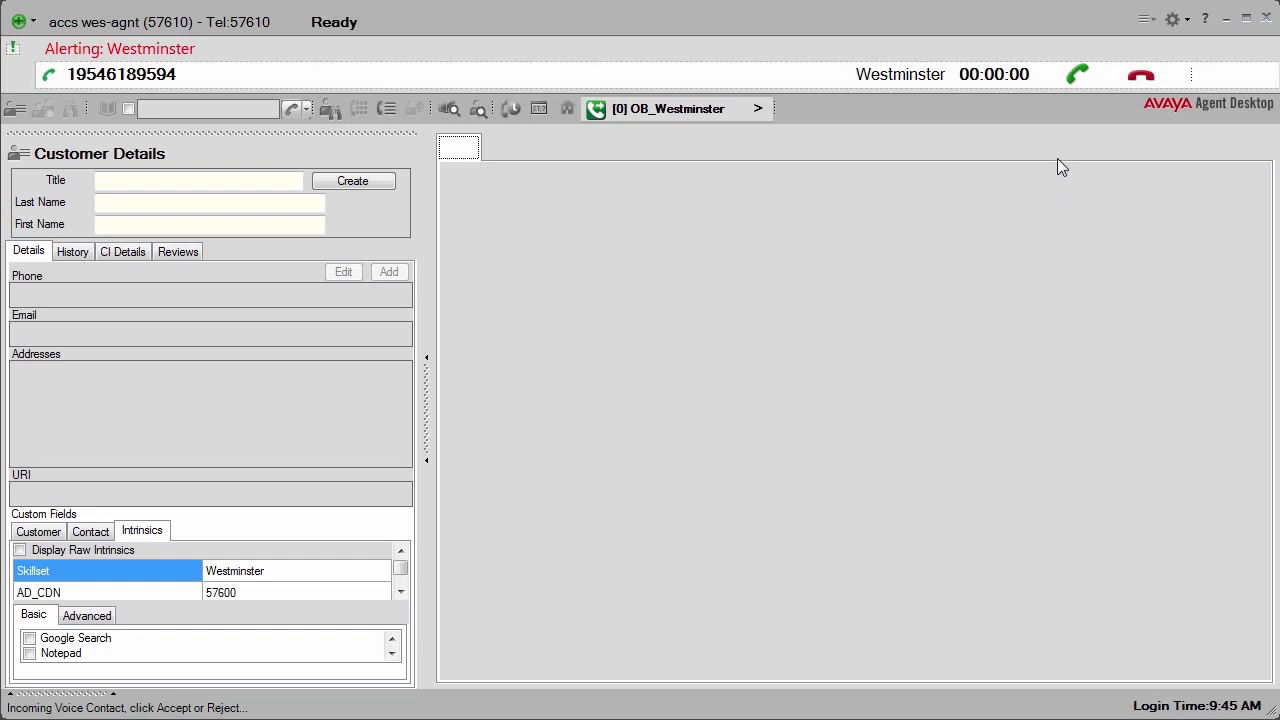
Step: Accept the alerting Westminster voice call
left_click(1075, 76)
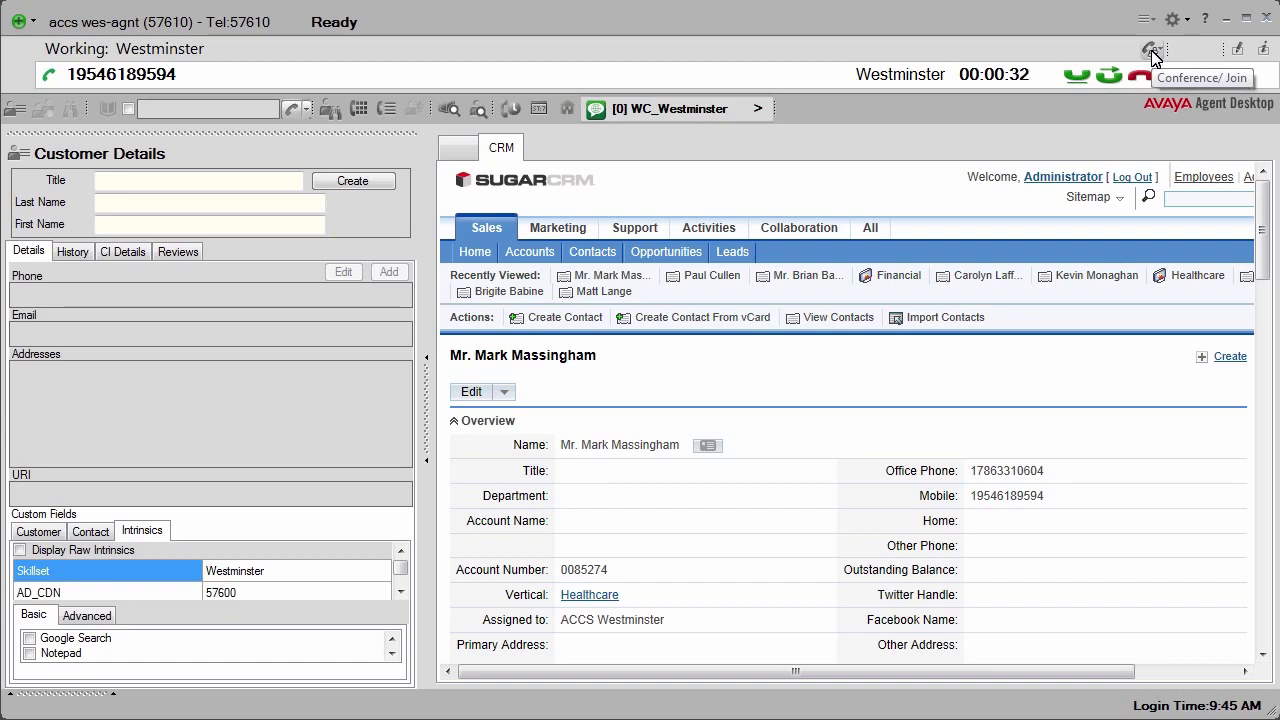
Step: Conference the customer's office number into the Westminster call, then release the call
left_click(1152, 55)
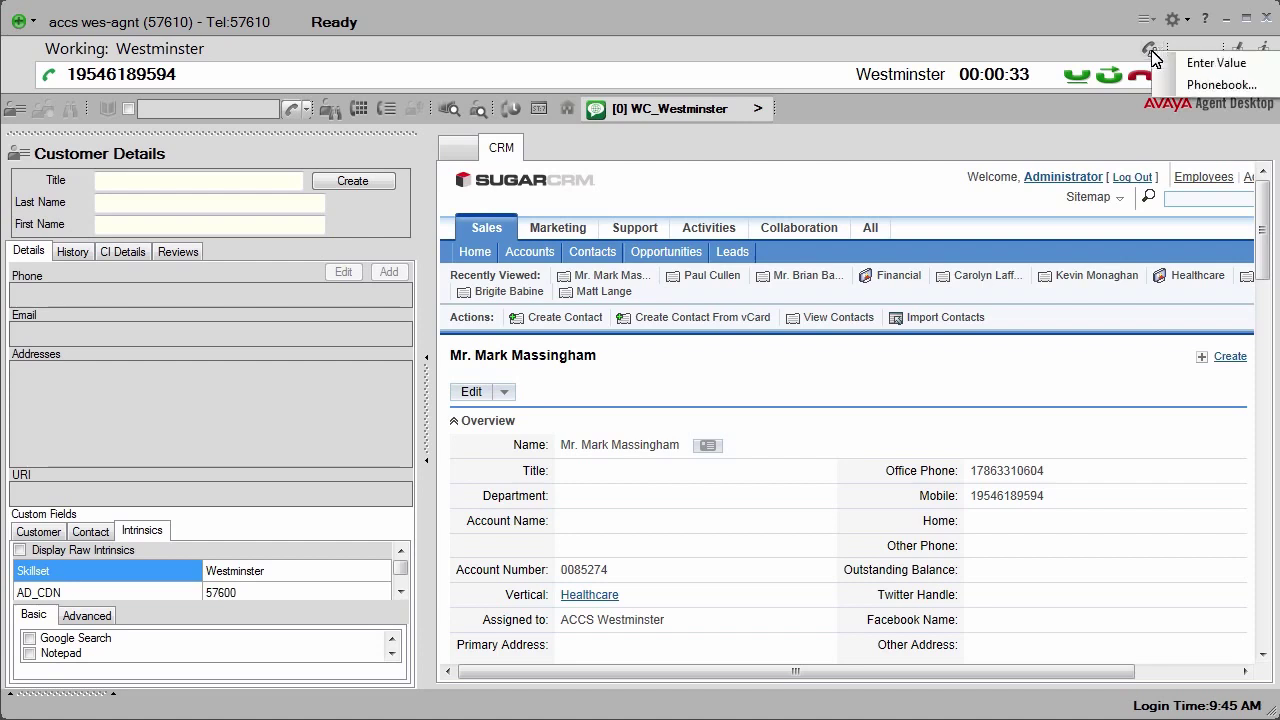
left_click(1210, 64)
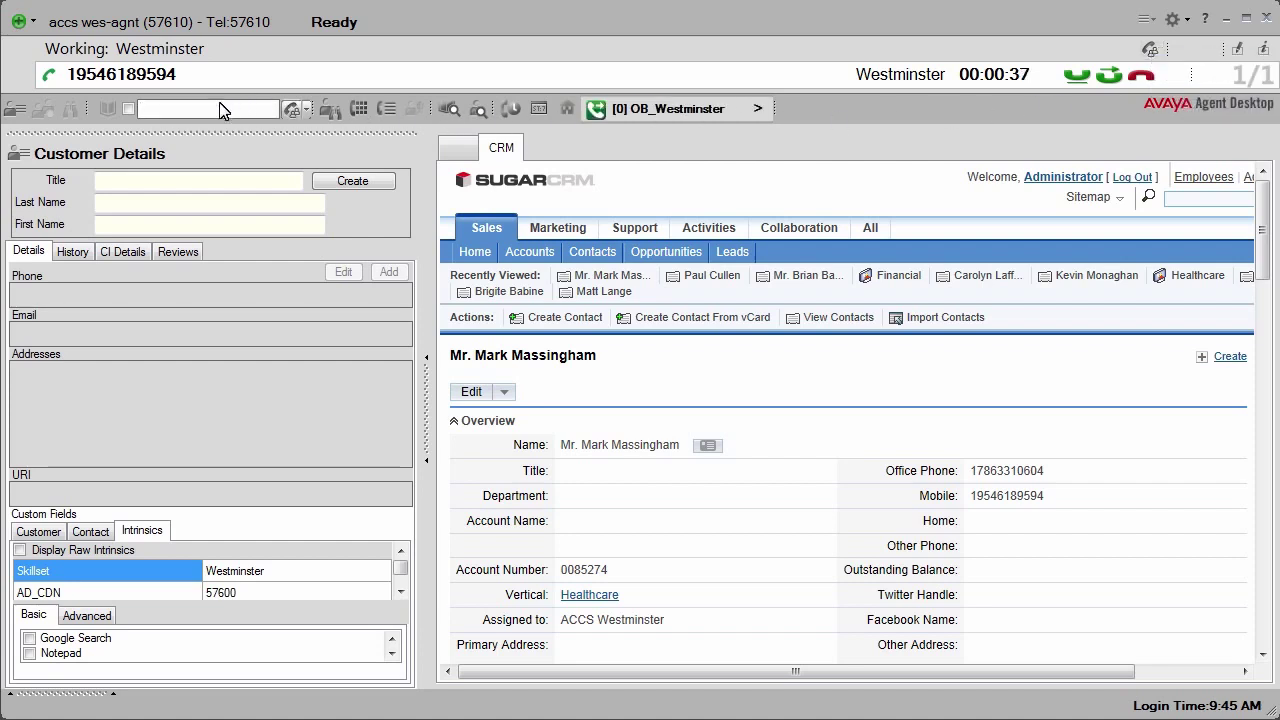
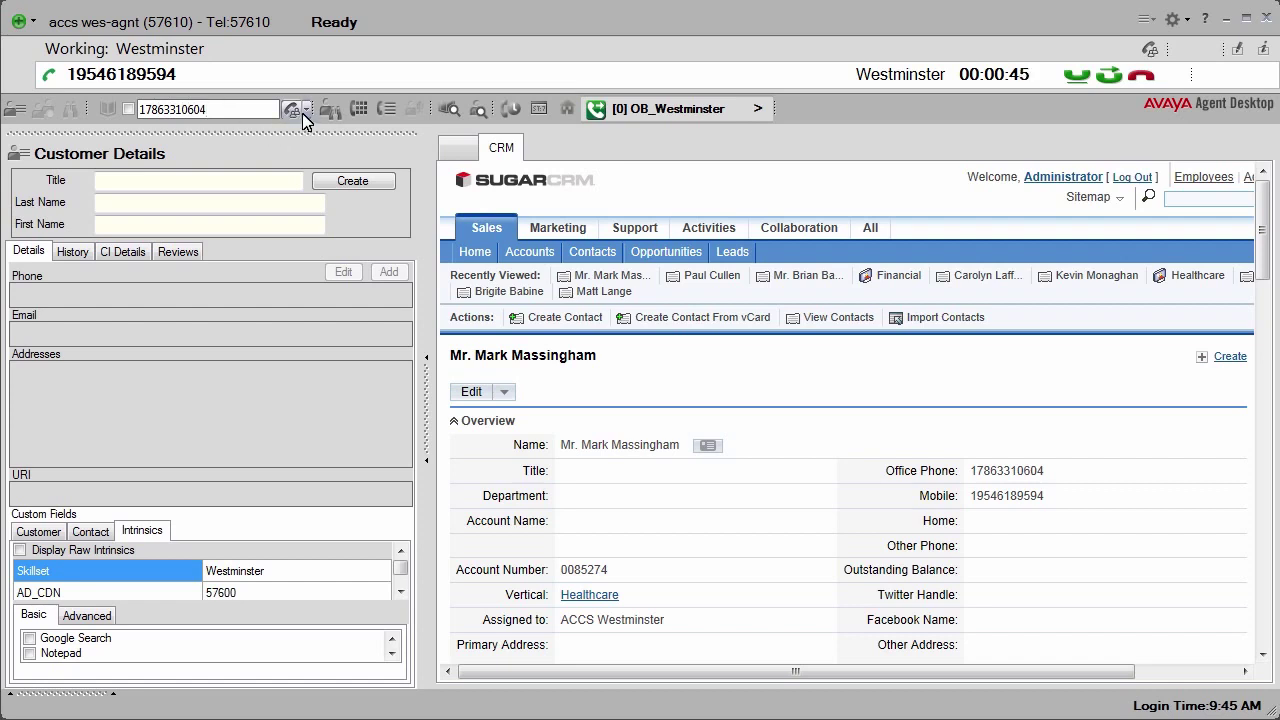
left_click(293, 111)
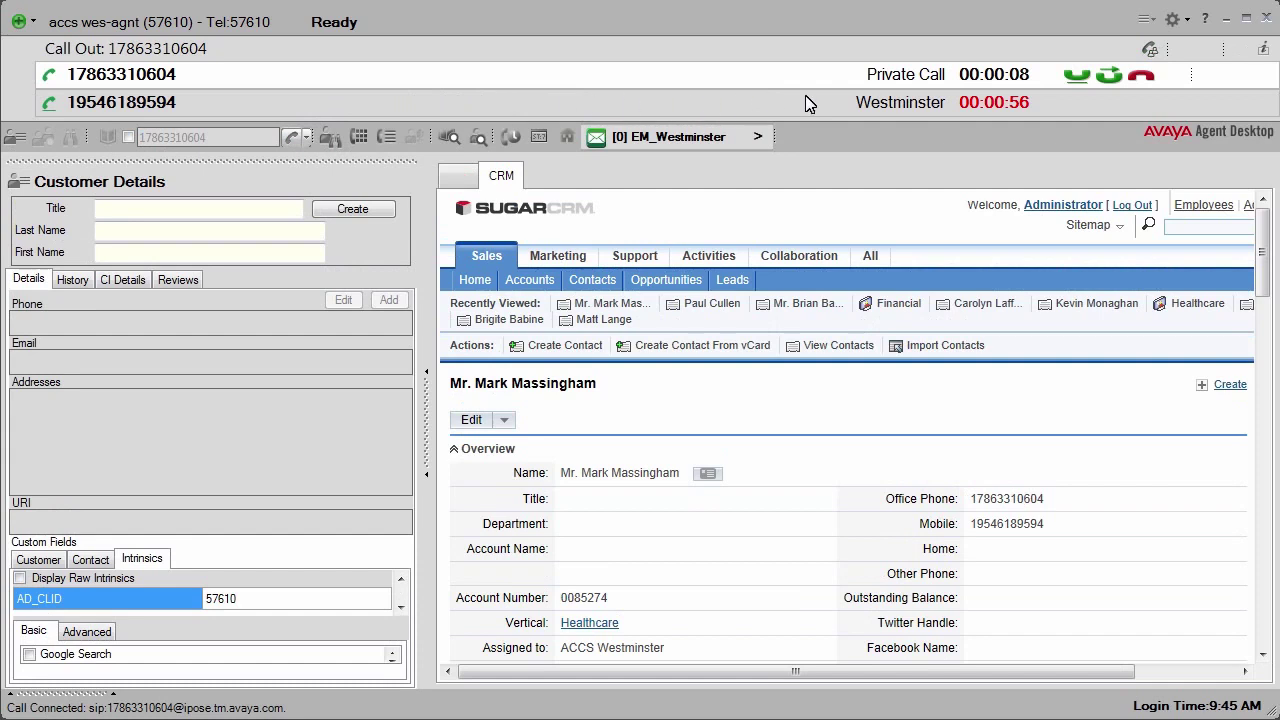
left_click(1150, 55)
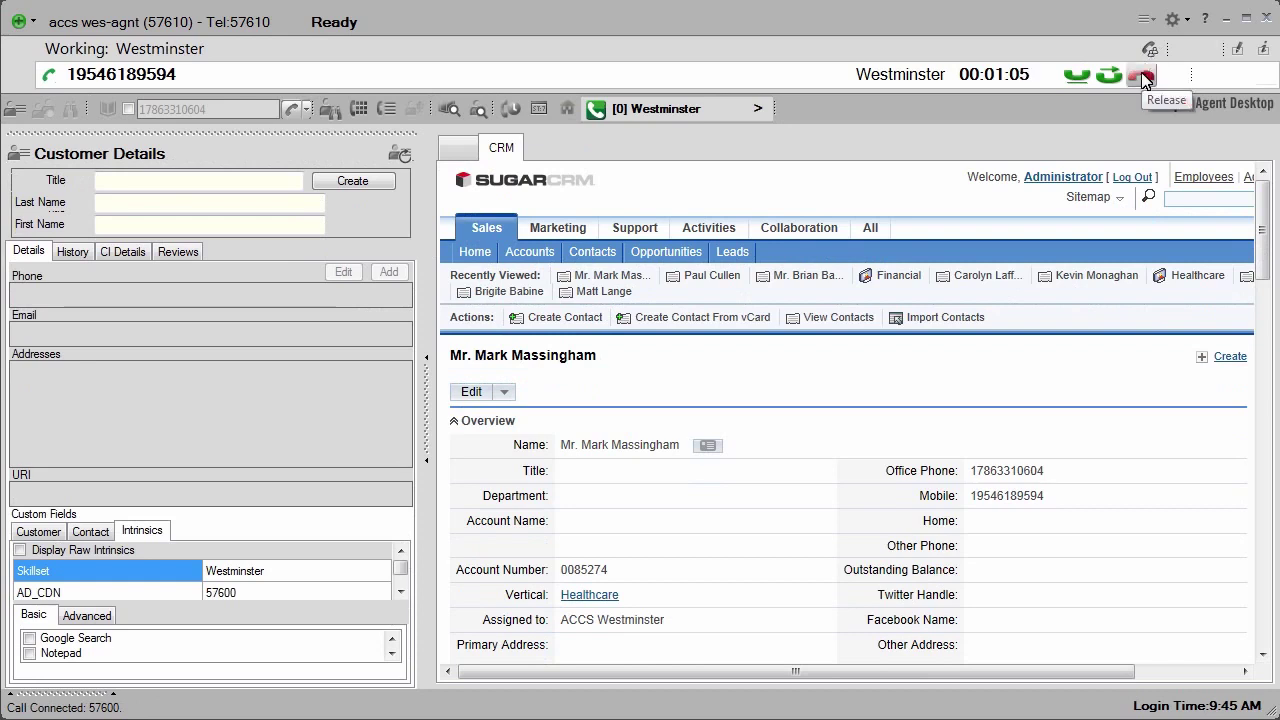
left_click(1145, 78)
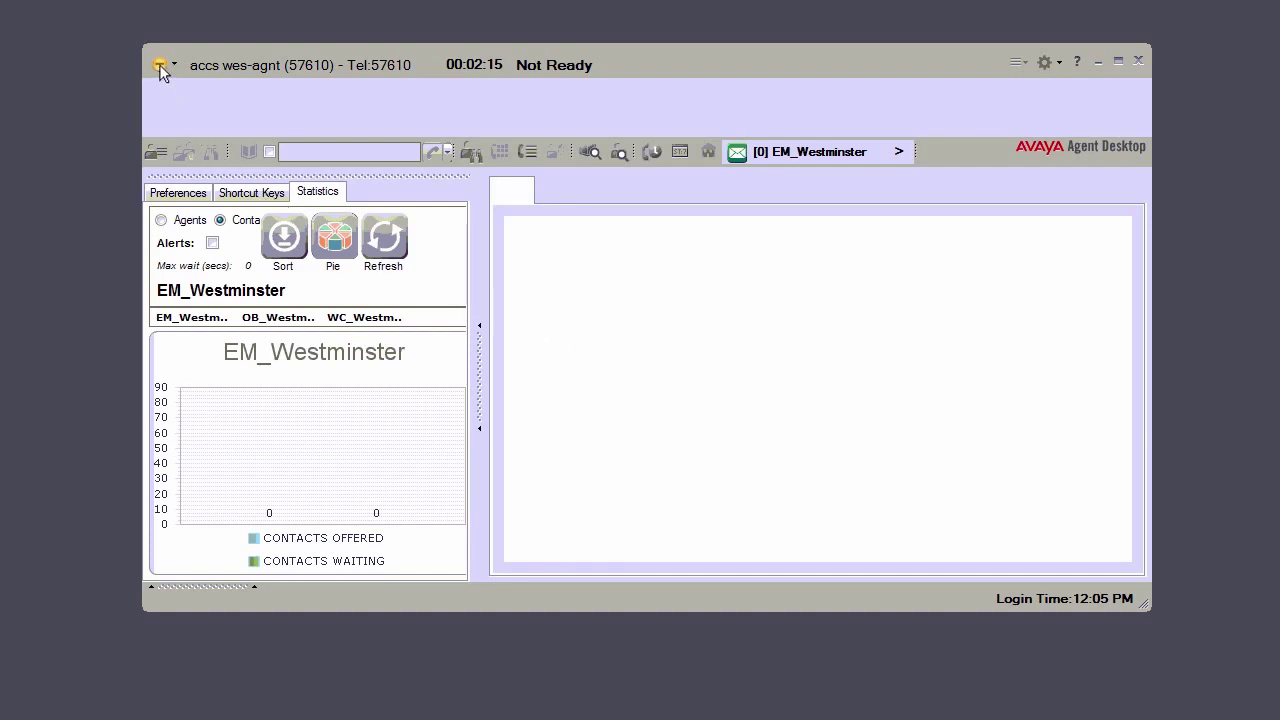
Step: Set the agent status to Go Ready
left_click(159, 64)
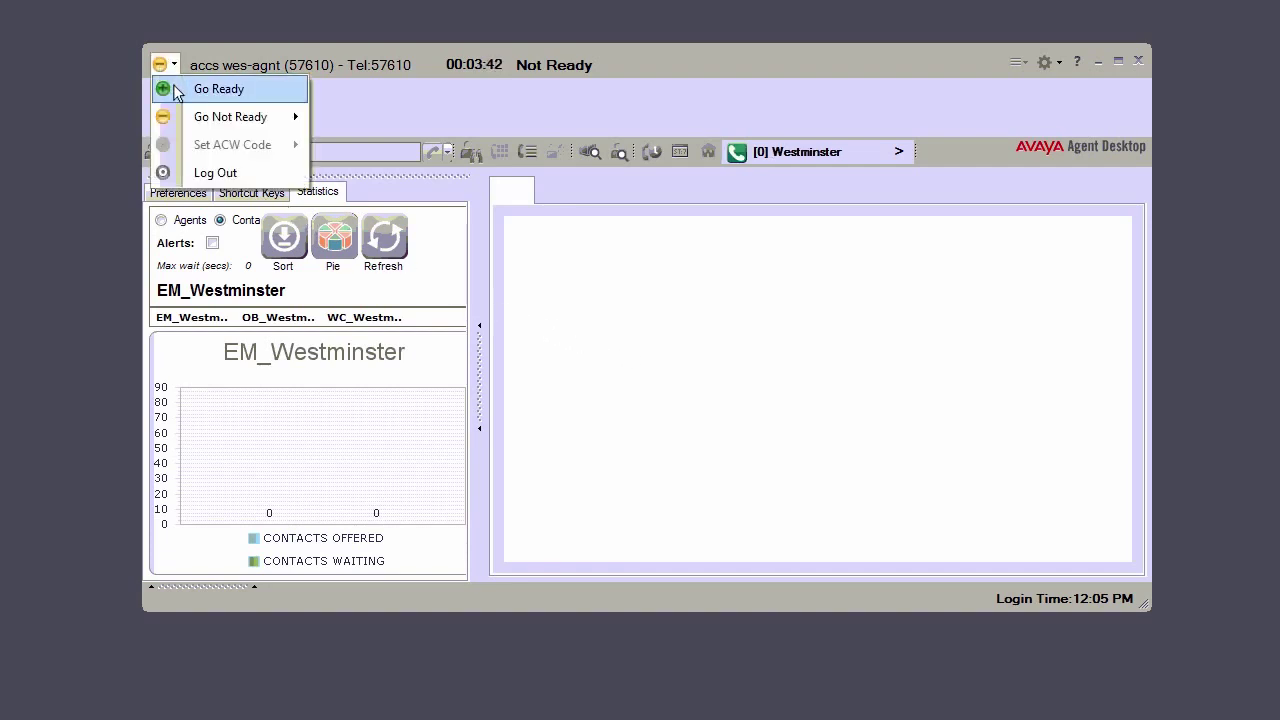
left_click(176, 91)
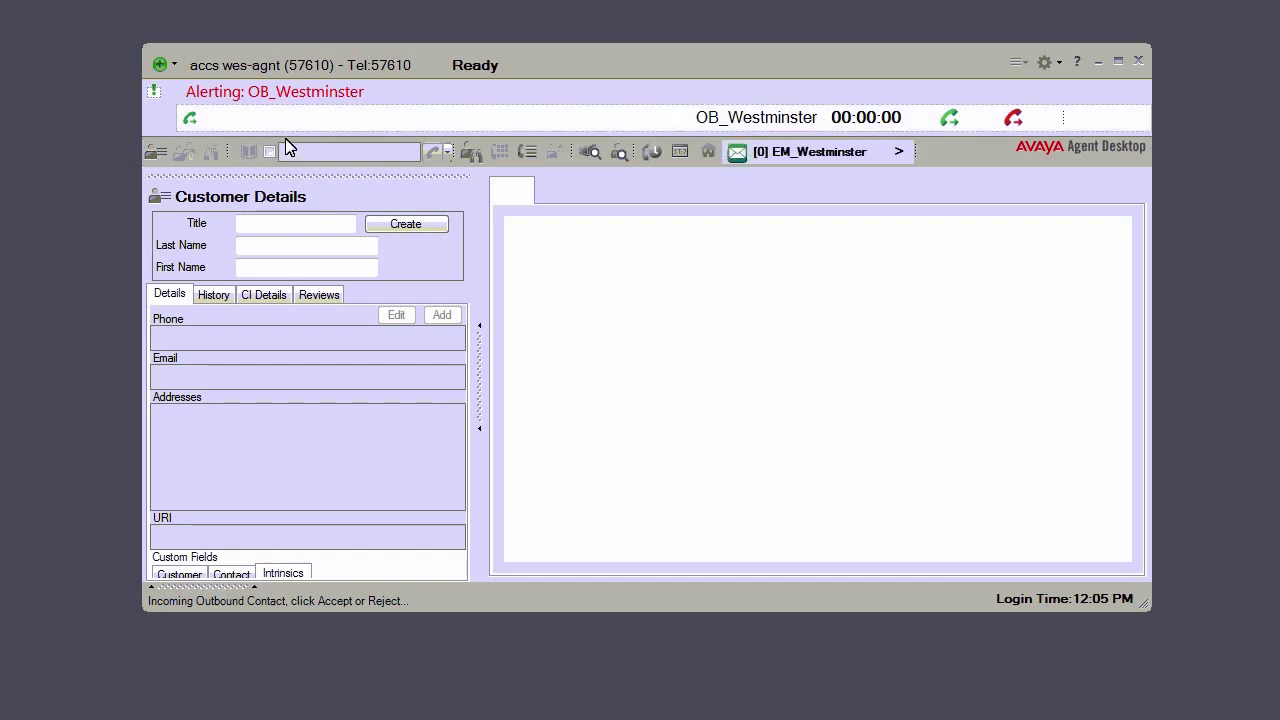
Step: Accept the OB_Westminster call, answer the script with Yes and Car, and open Call Summary
left_click(953, 121)
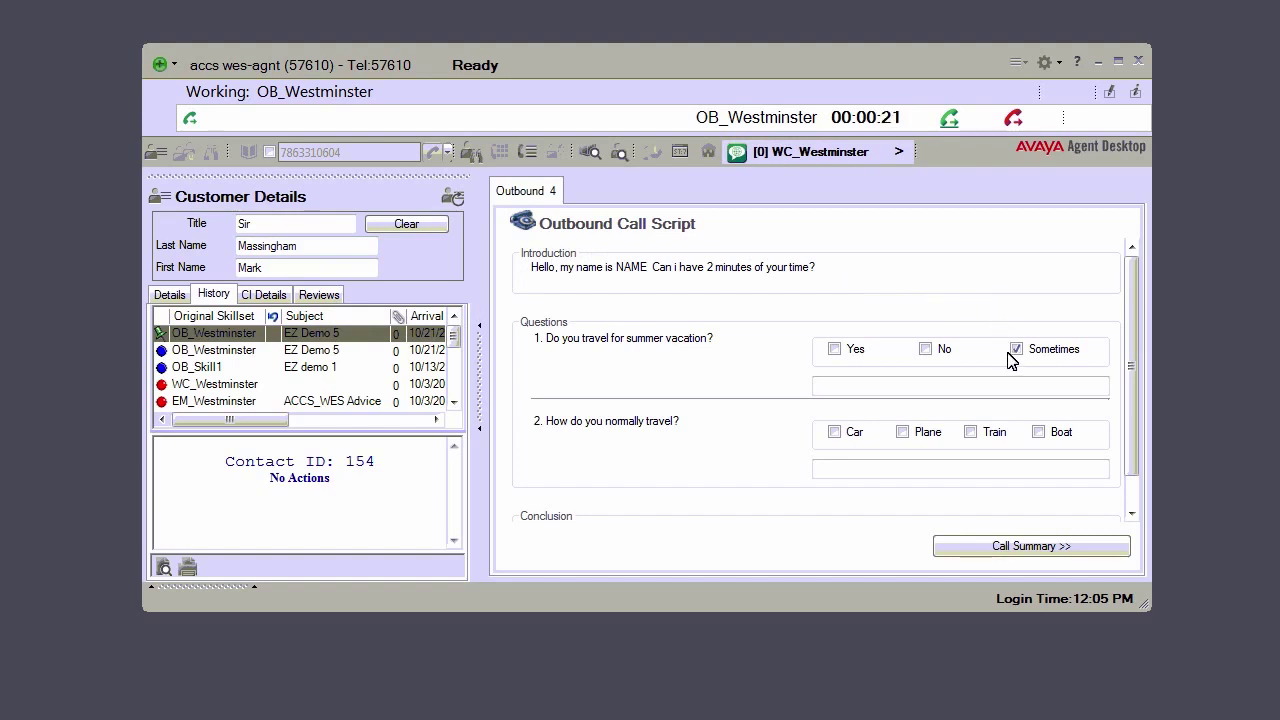
left_click(835, 349)
left_click(834, 432)
left_click_drag(1137, 444, 1137, 466)
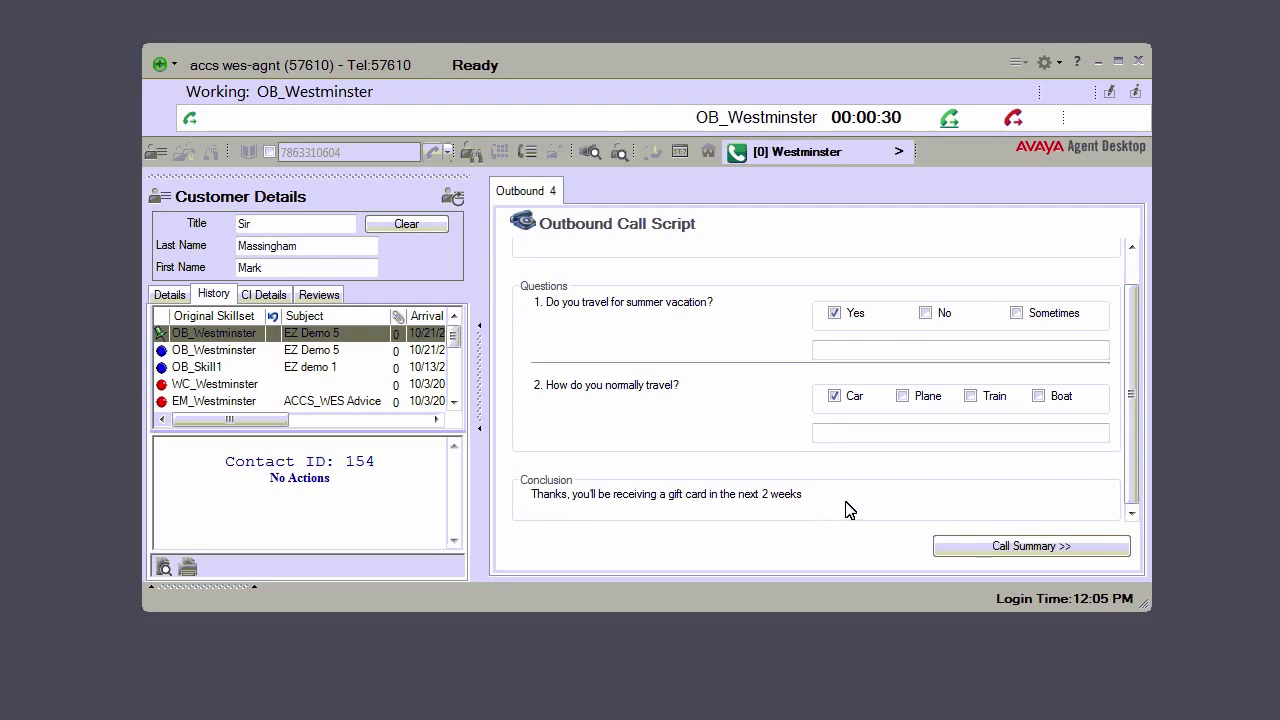
left_click(1013, 548)
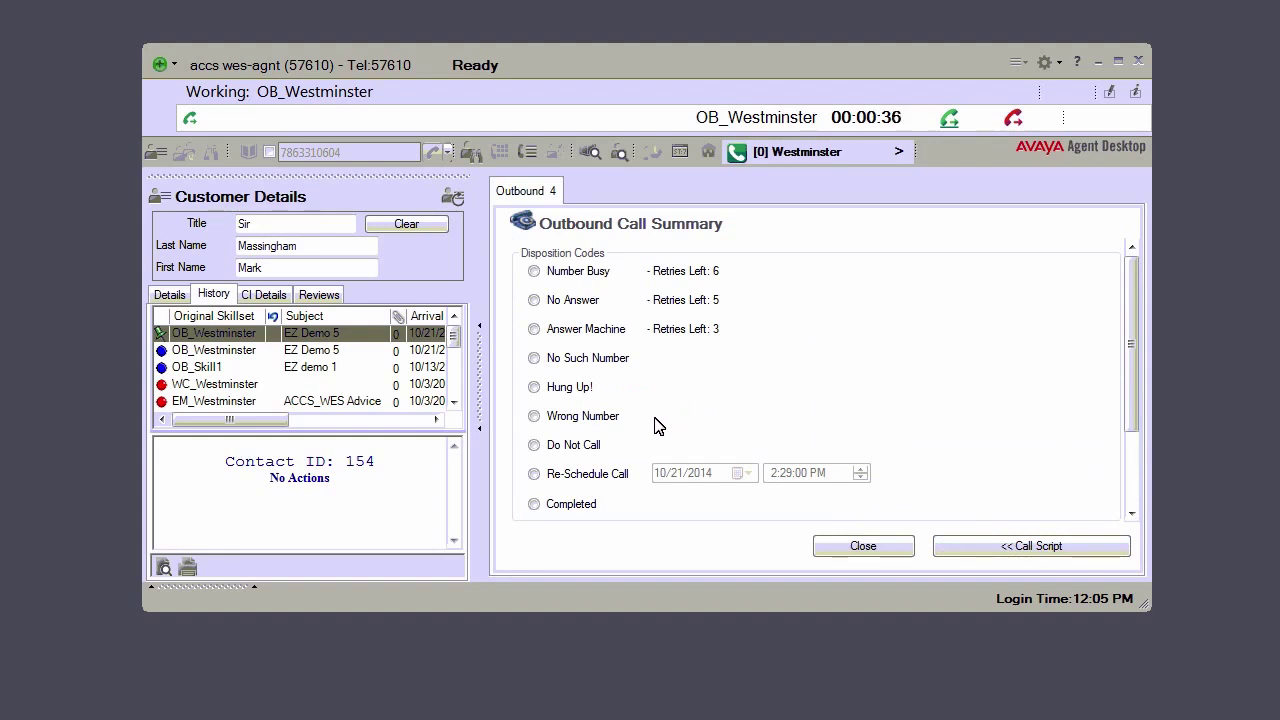
Step: Give the outbound contact the Completed disposition code and close it
left_click(535, 505)
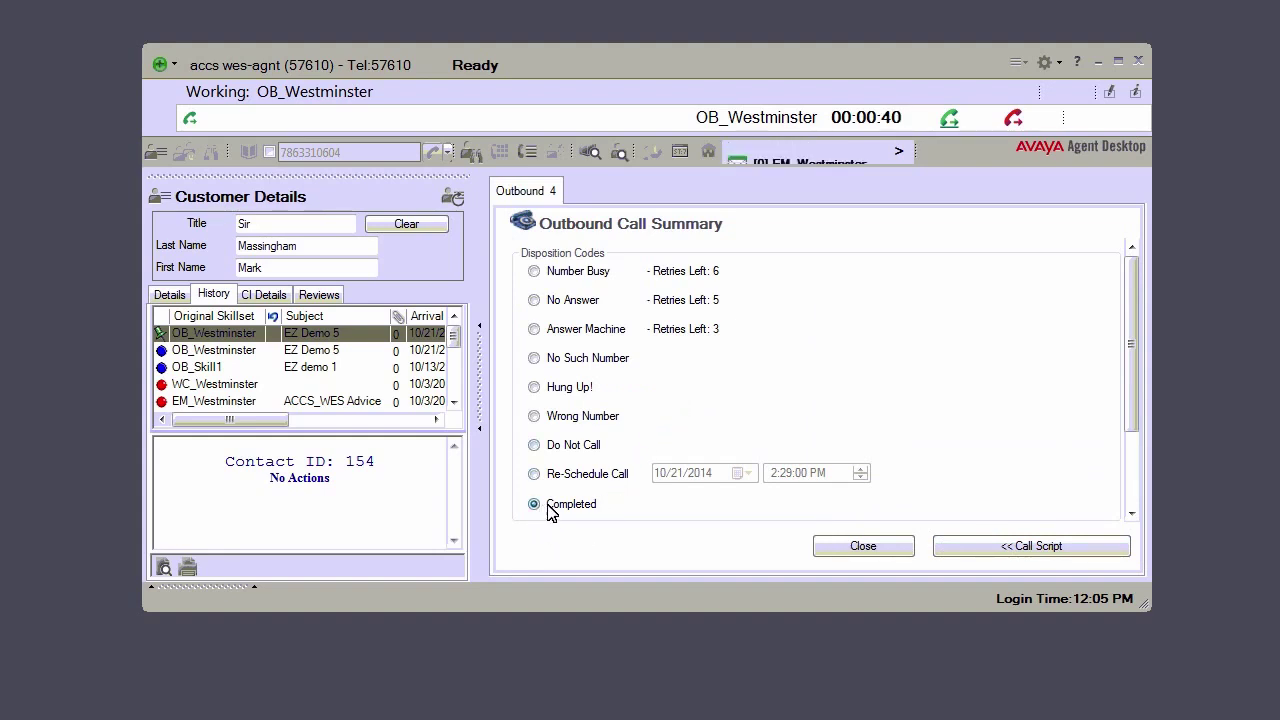
left_click(870, 550)
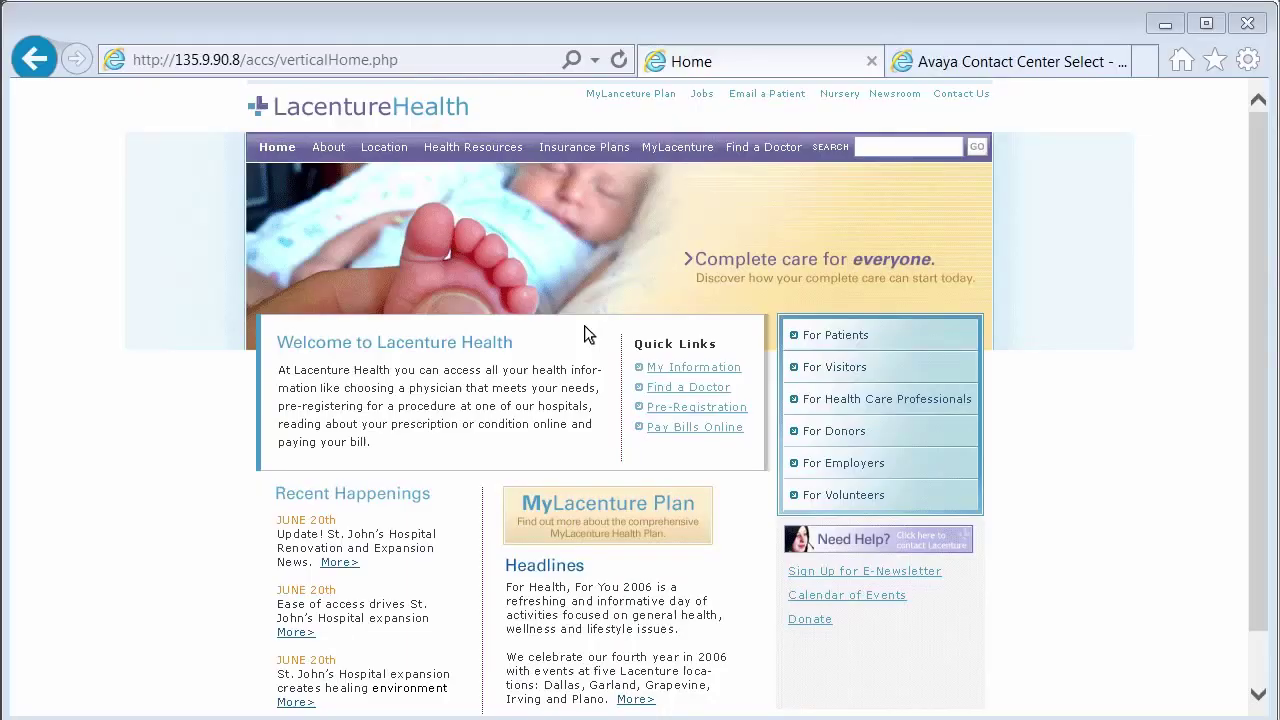
Step: Open the site's contact help page and log in with the demo email address
left_click(880, 541)
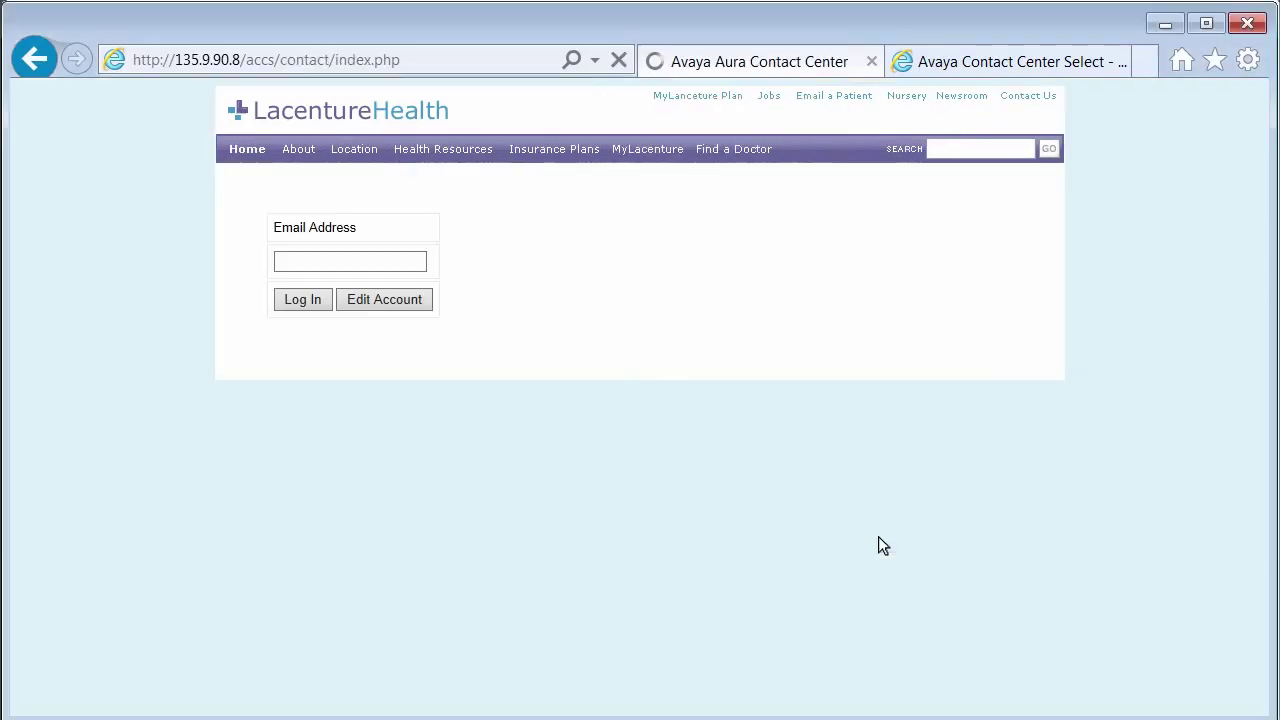
left_click(300, 262)
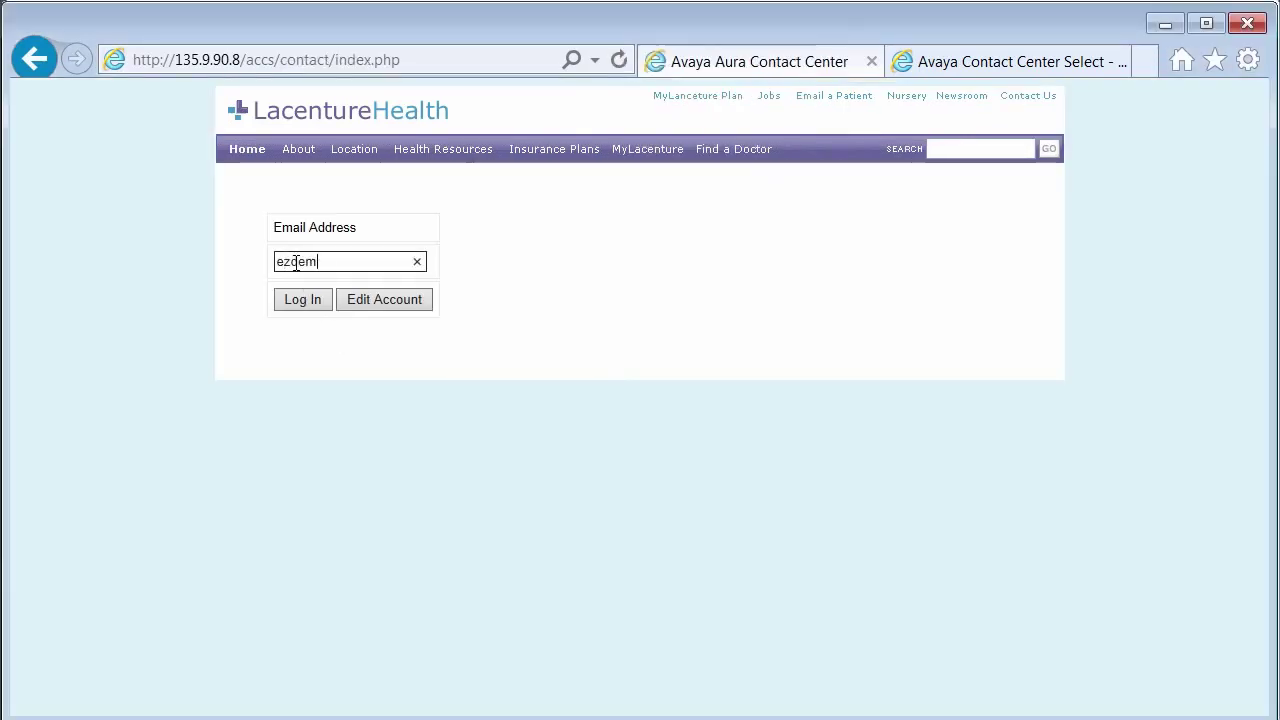
left_click(314, 297)
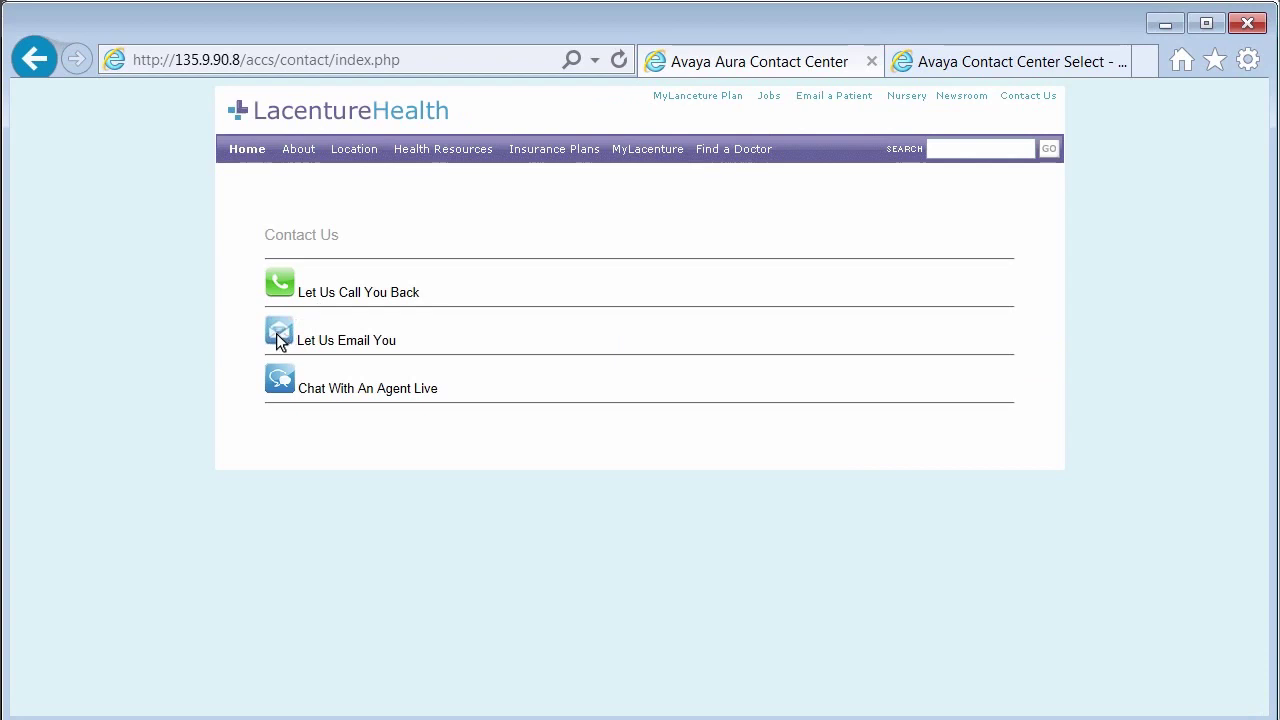
Step: Send an email request with subject 'Advice' and comment 'I have a painful knee'
left_click(280, 340)
left_click(494, 295)
type("Advice")
key("Tab")
type("I have a painful knee")
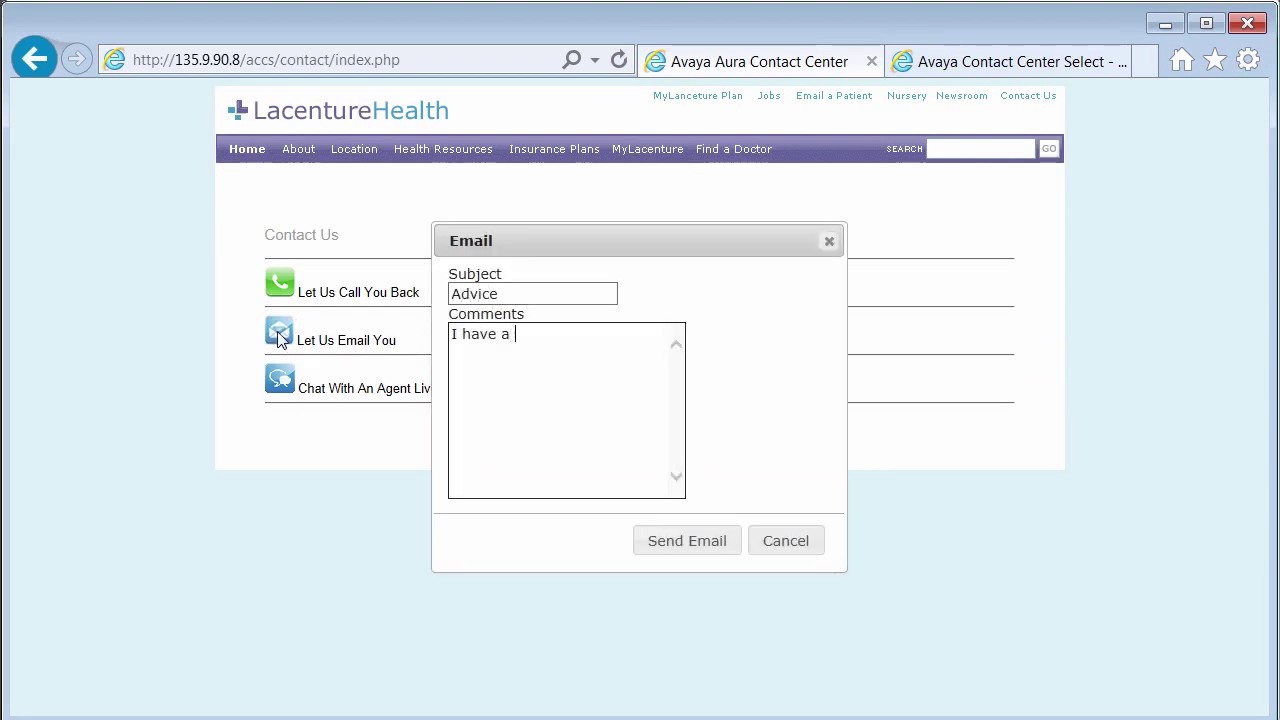
left_click(670, 541)
key("alt+Tab")
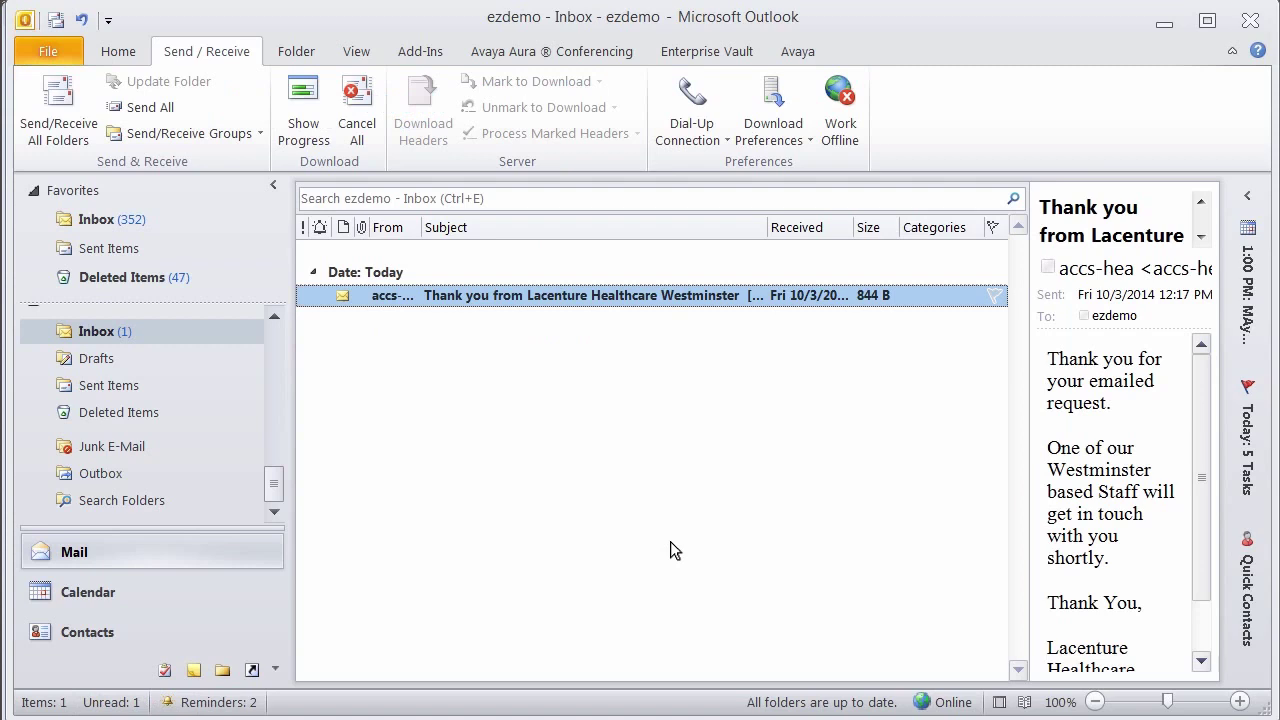
Step: Open the 'Thank you from Lacenture Healthcare Westminster' message in the Inbox
double_click(622, 296)
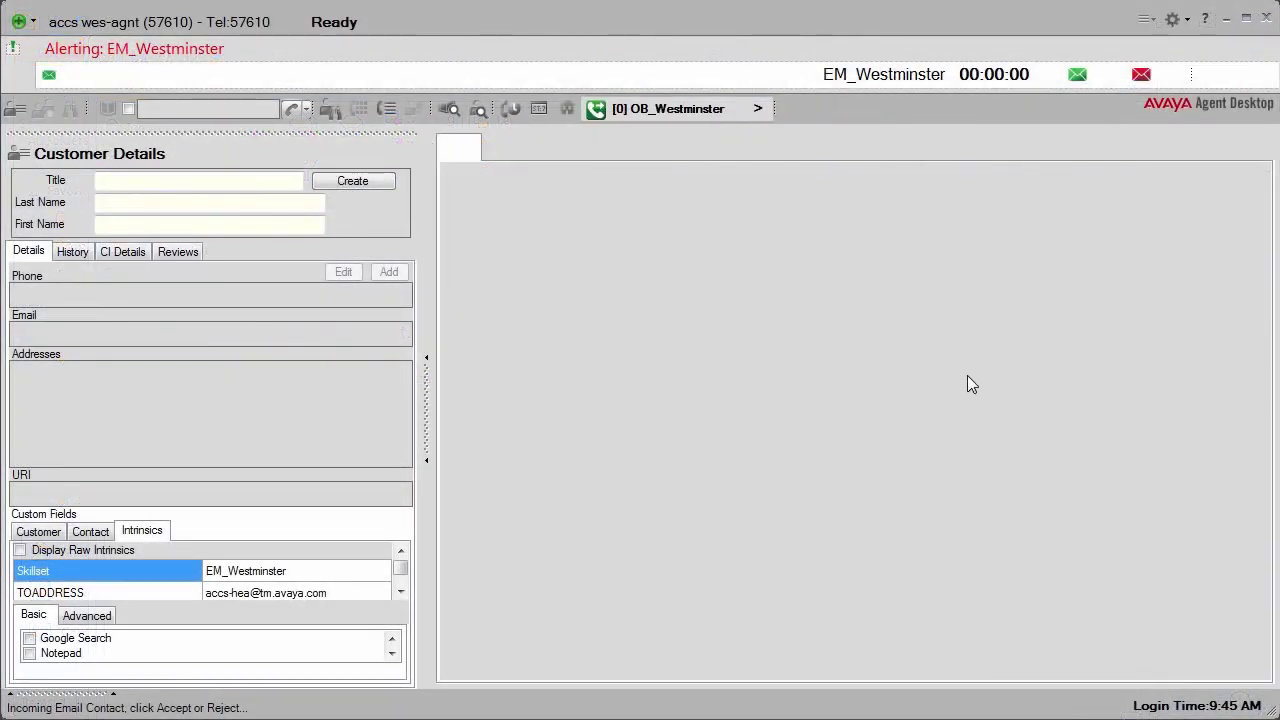
Step: Accept the Advice email and send the HEA_WES_AS2 suggested reply, greeting with 'Hi'
left_click(1076, 75)
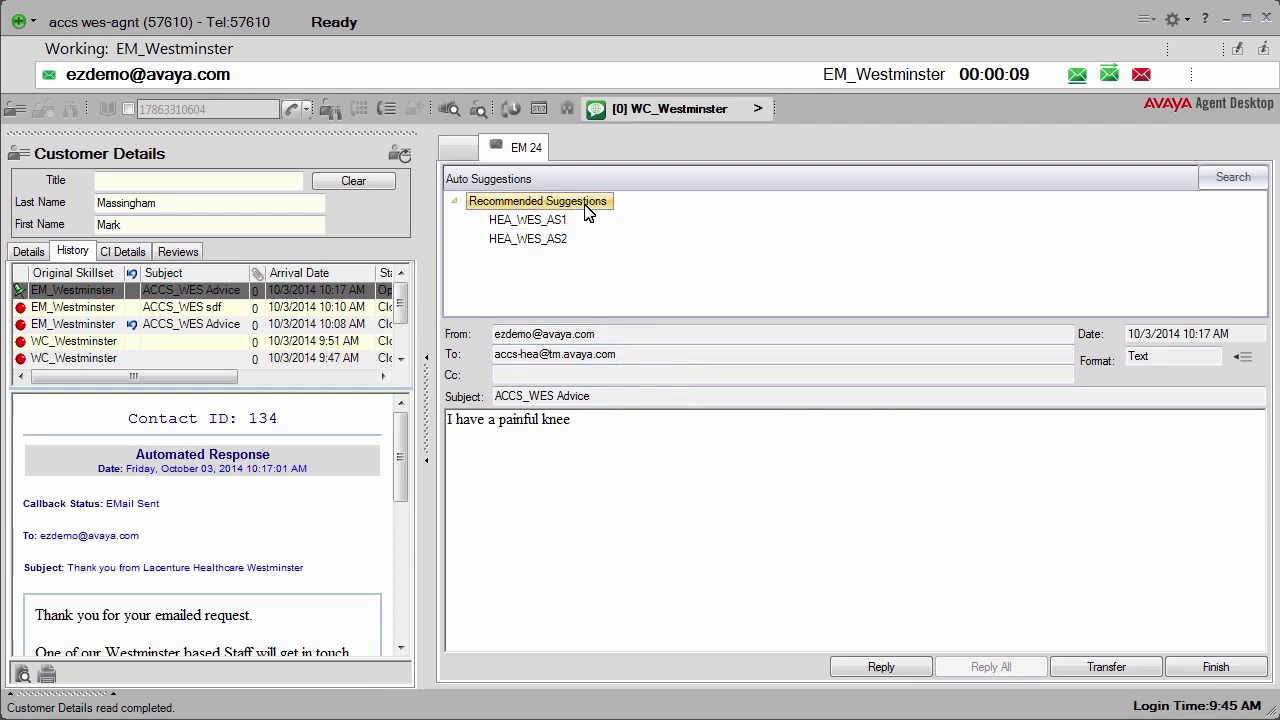
mouse_move(553, 225)
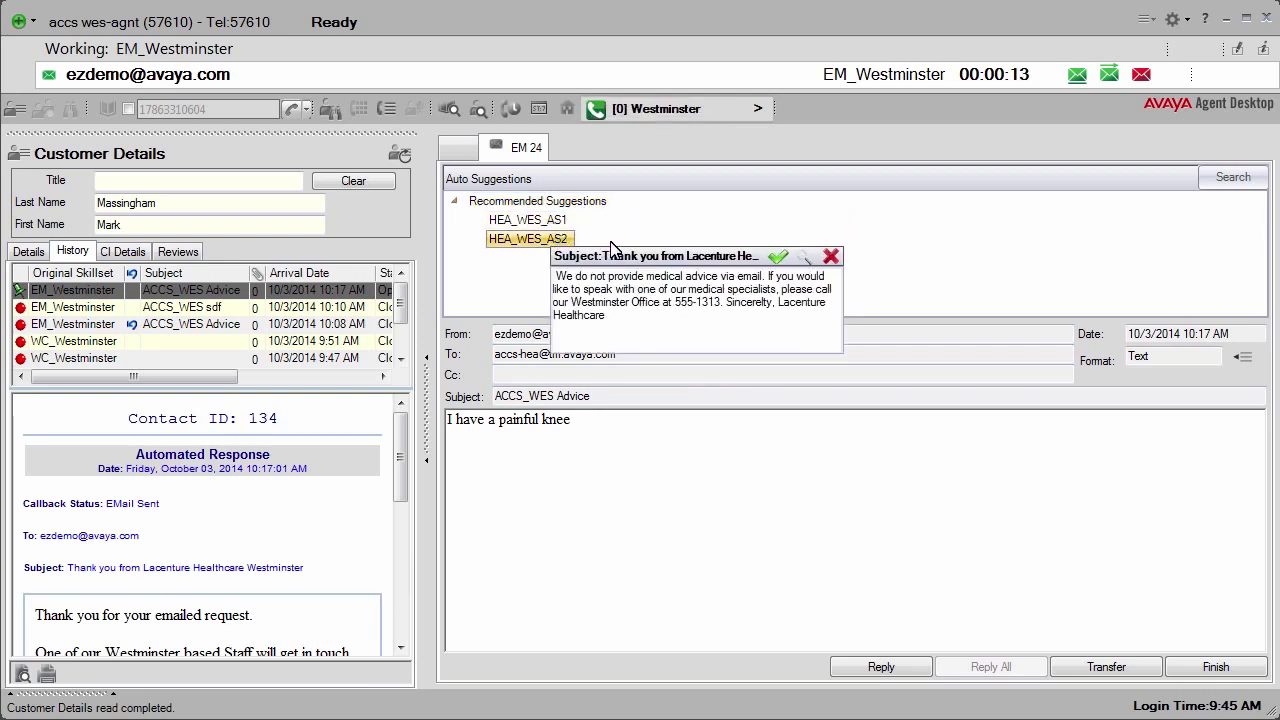
left_click(779, 258)
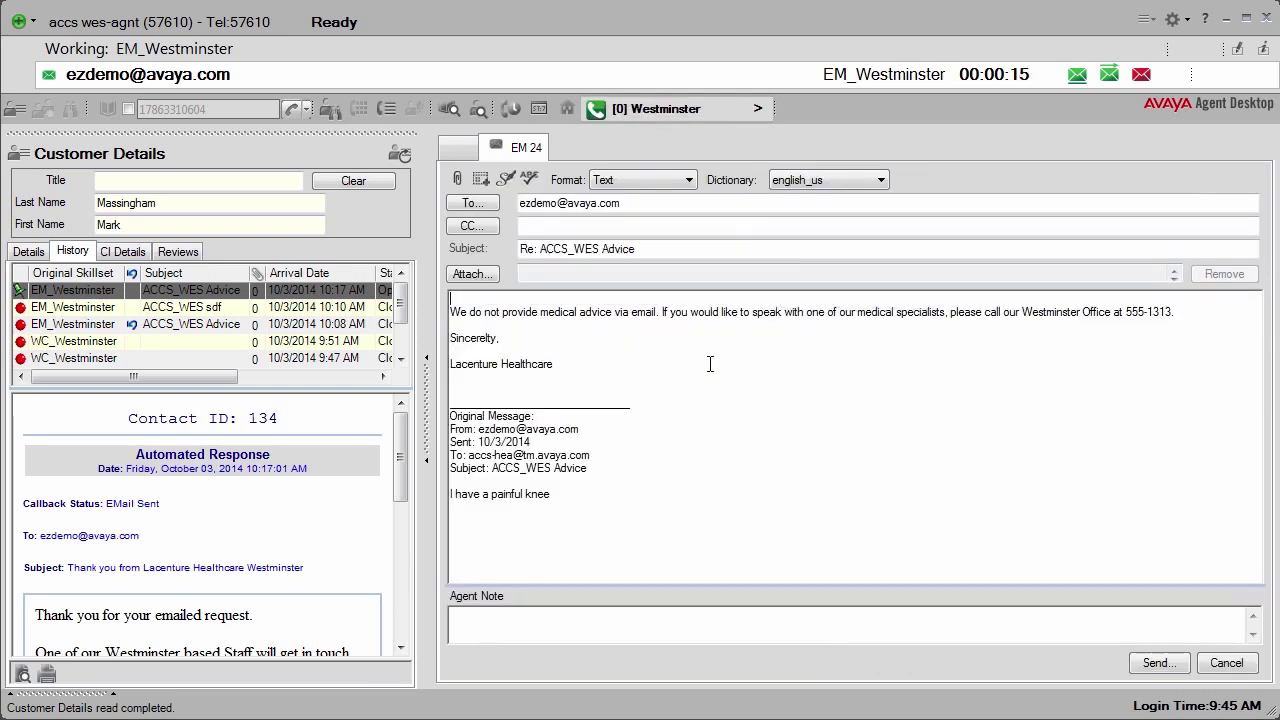
type("Hi Ezdemo,")
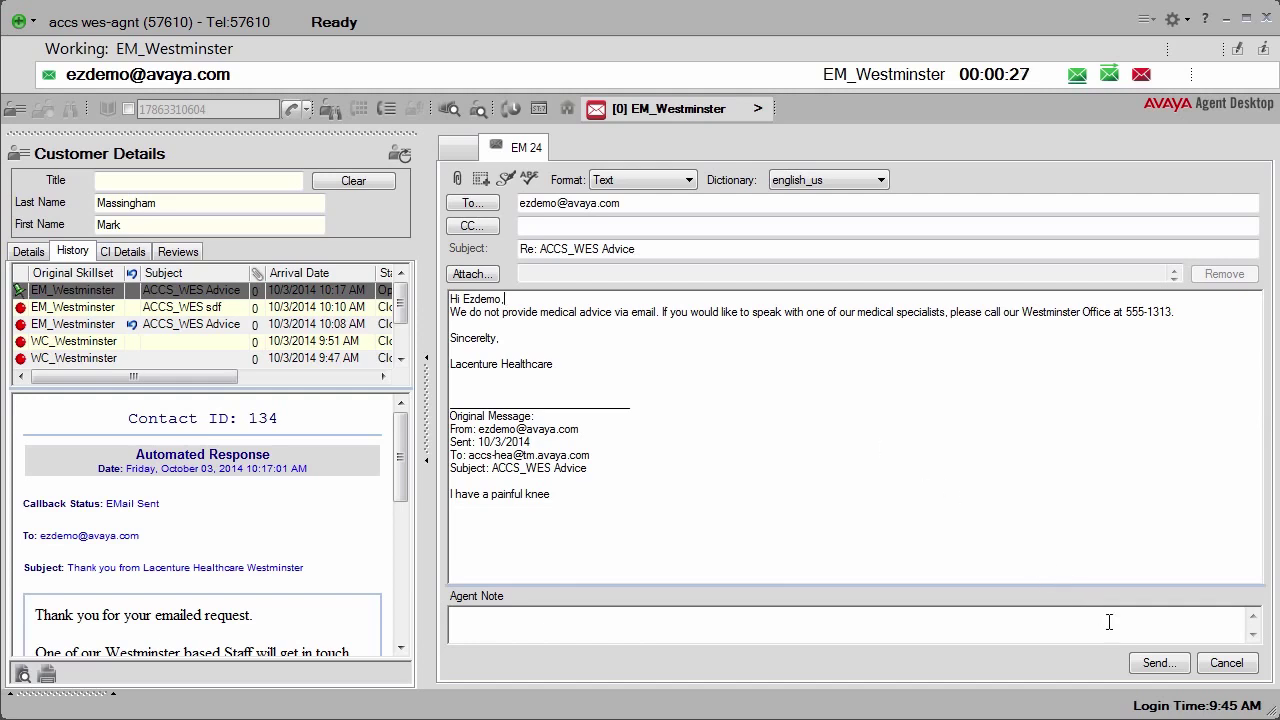
left_click(1160, 666)
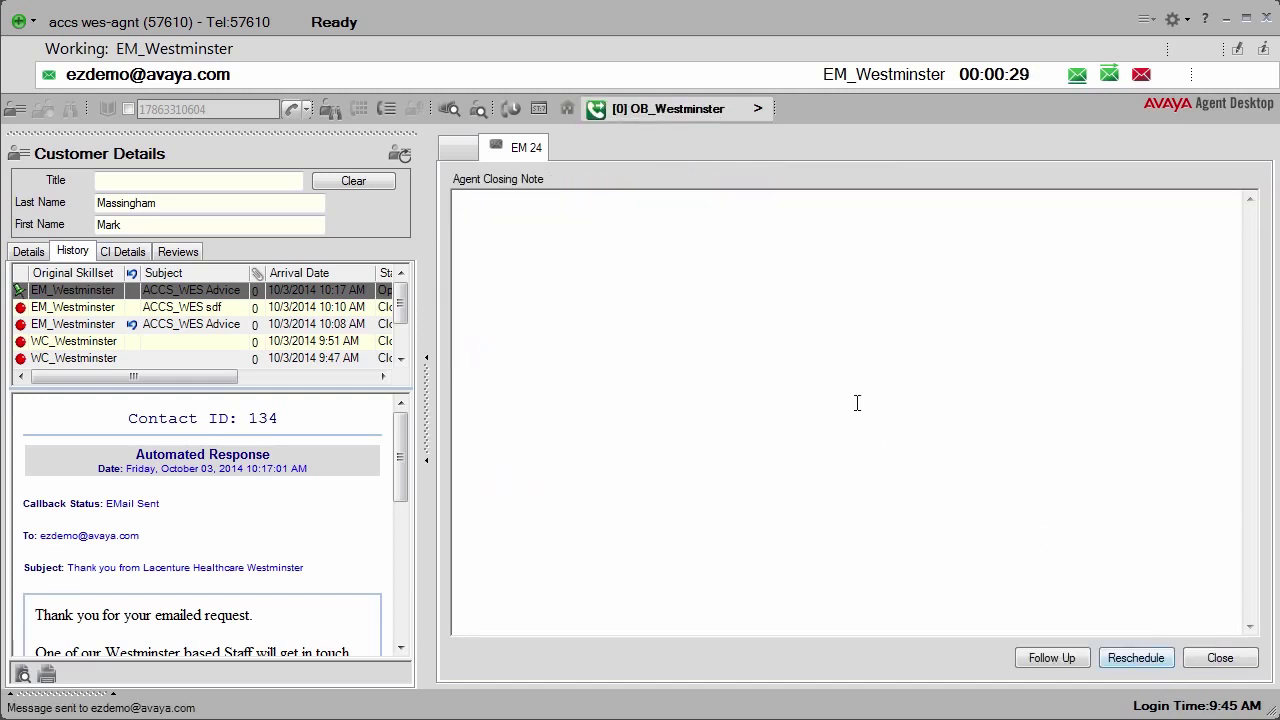
Step: Close the email contact with the note 'Wanted medical advice, sent to nurses help'
left_click(650, 269)
type("Wanted medical advice, sent to nurses helpline.")
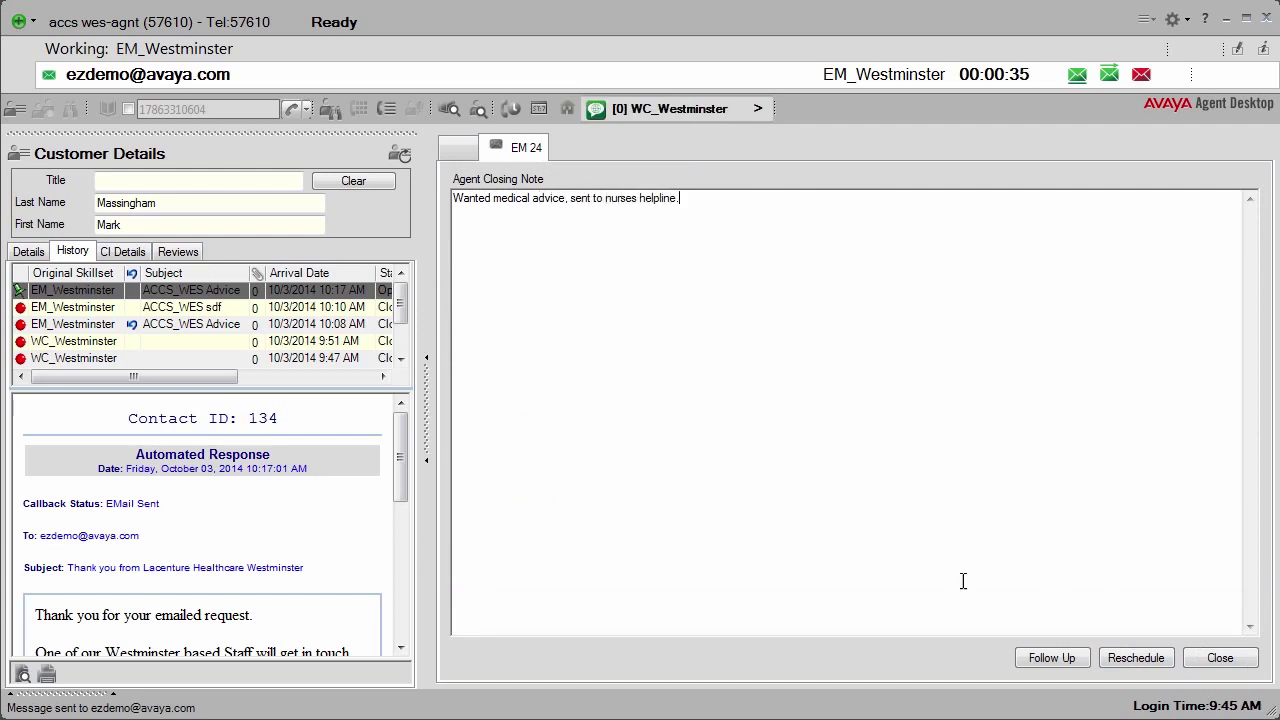
left_click(1212, 660)
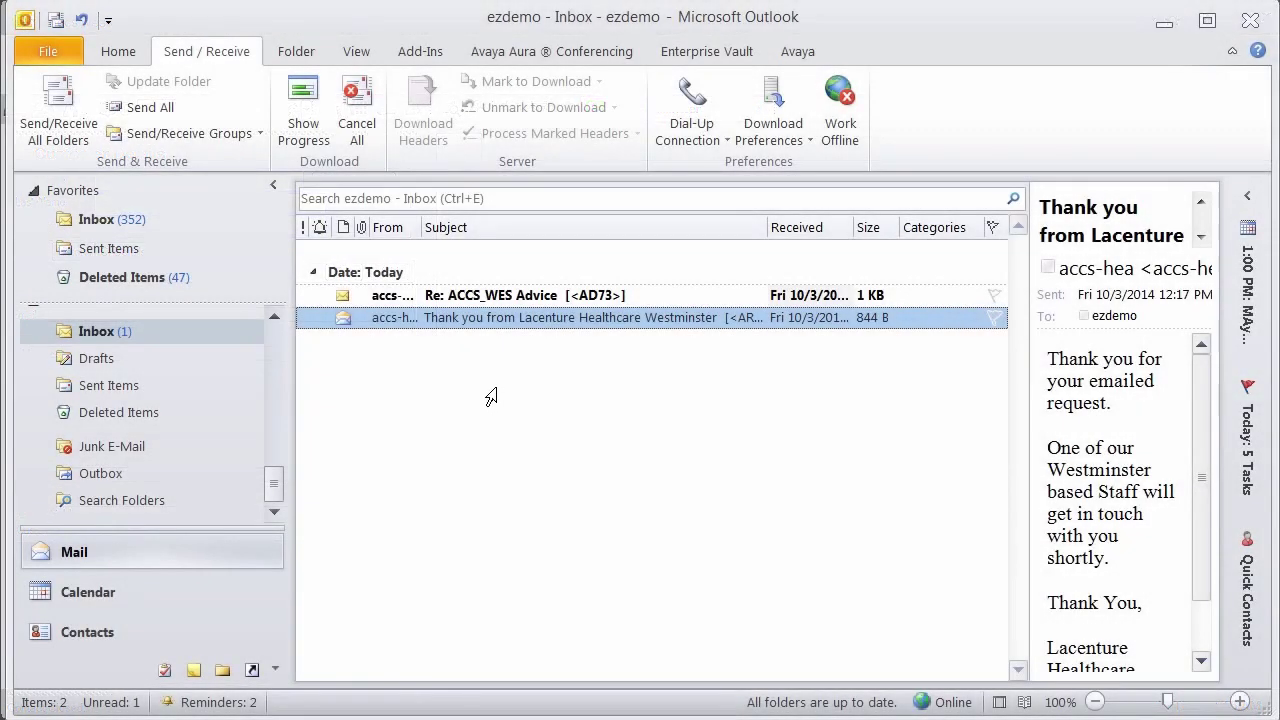
Step: Open the 'Re: ACCS_WES Advice' reply from the Outlook Inbox to read it
double_click(505, 295)
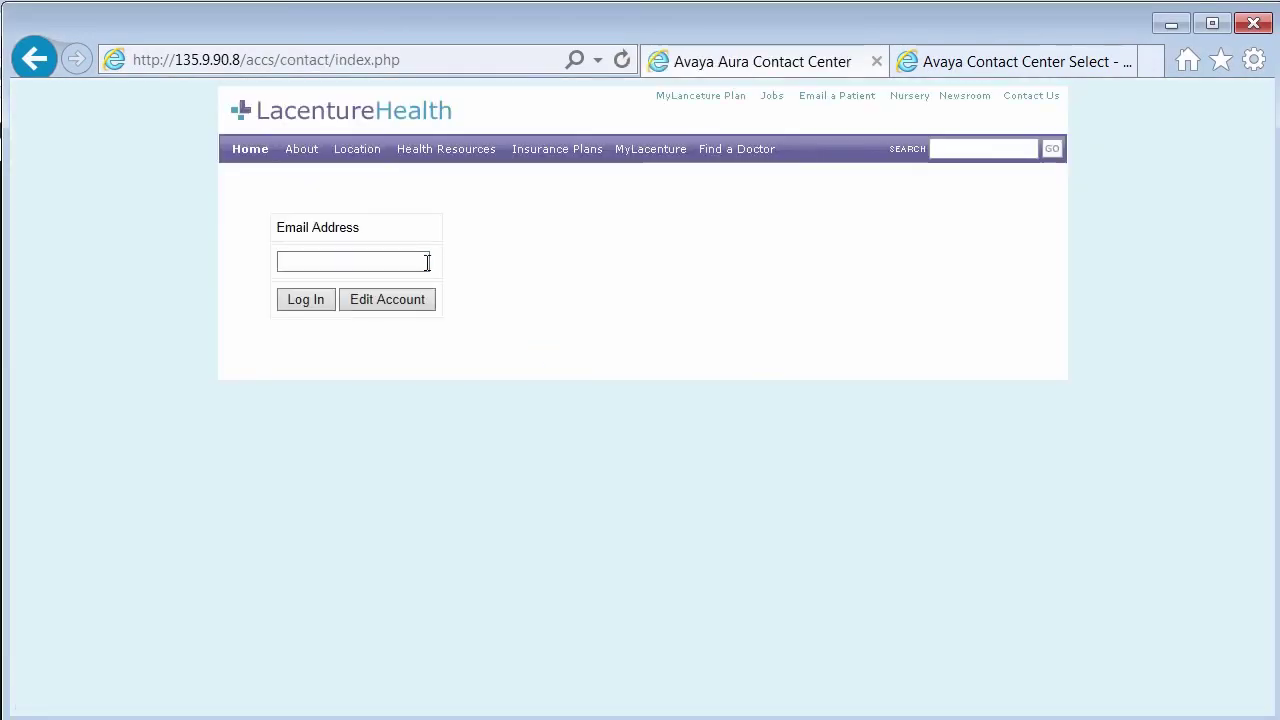
Step: Log in to the Lacenture Health contact page with the email address and request a live agent chat
left_click(417, 261)
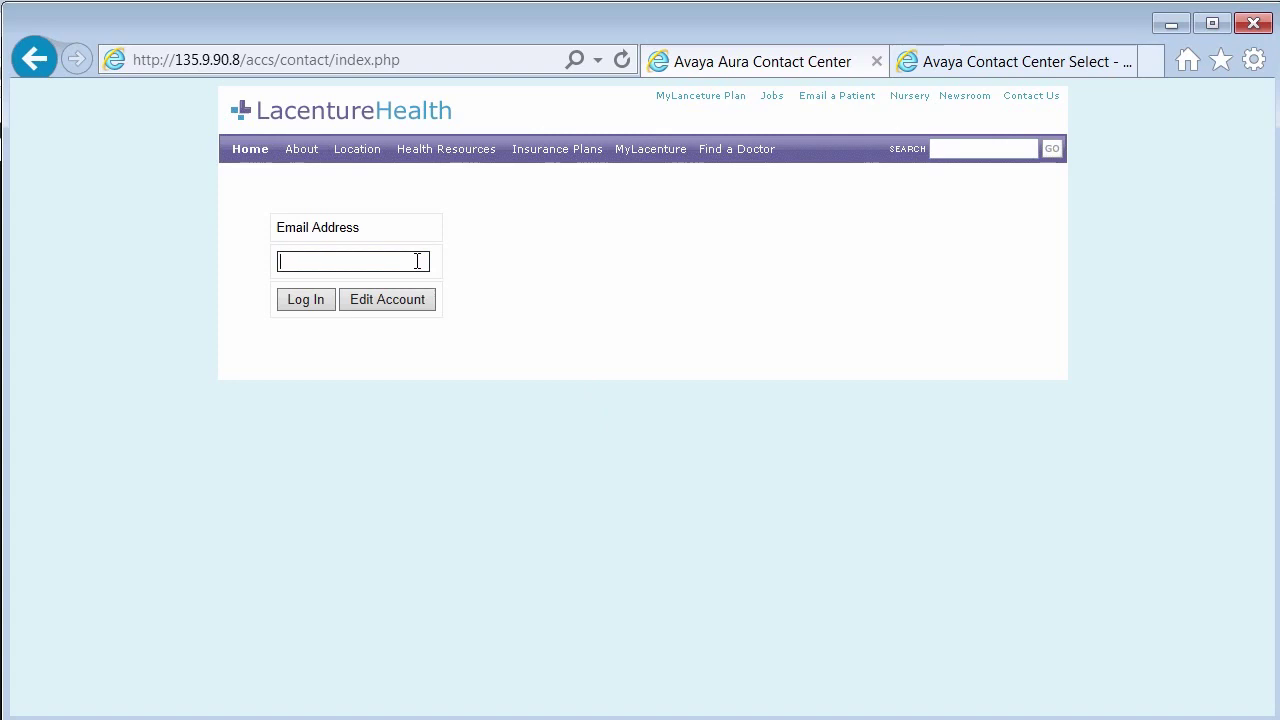
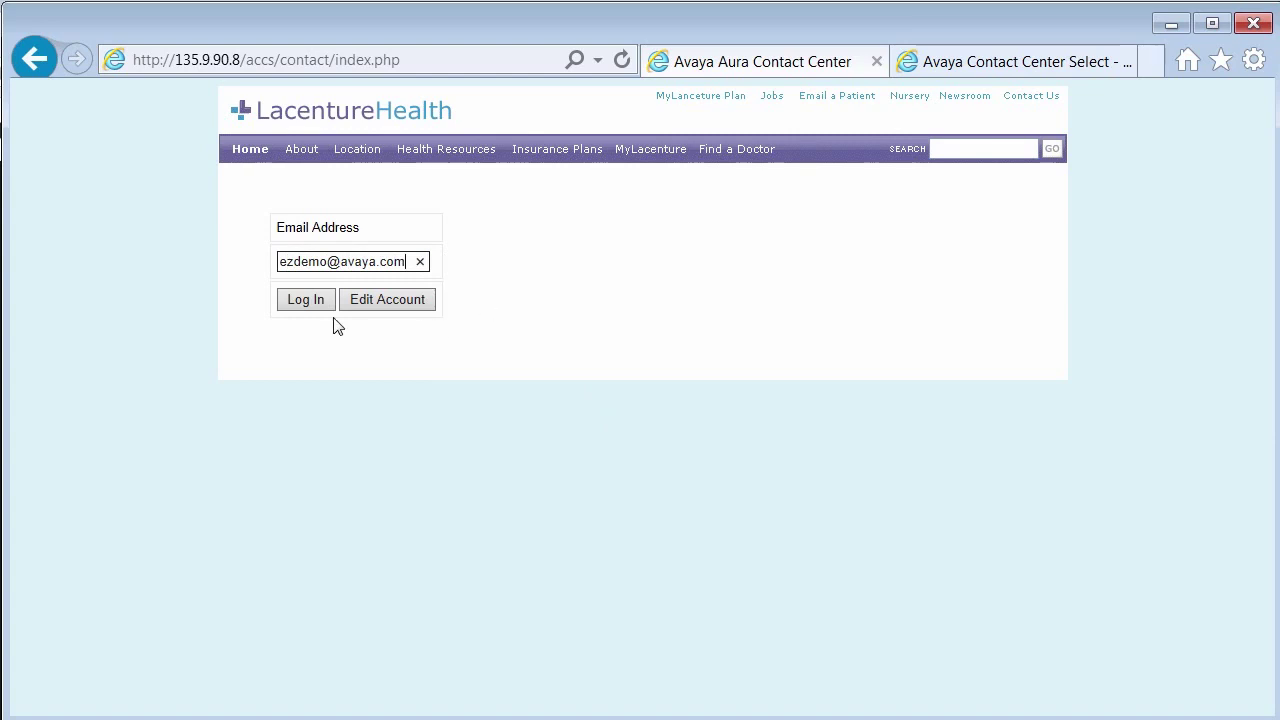
left_click(308, 305)
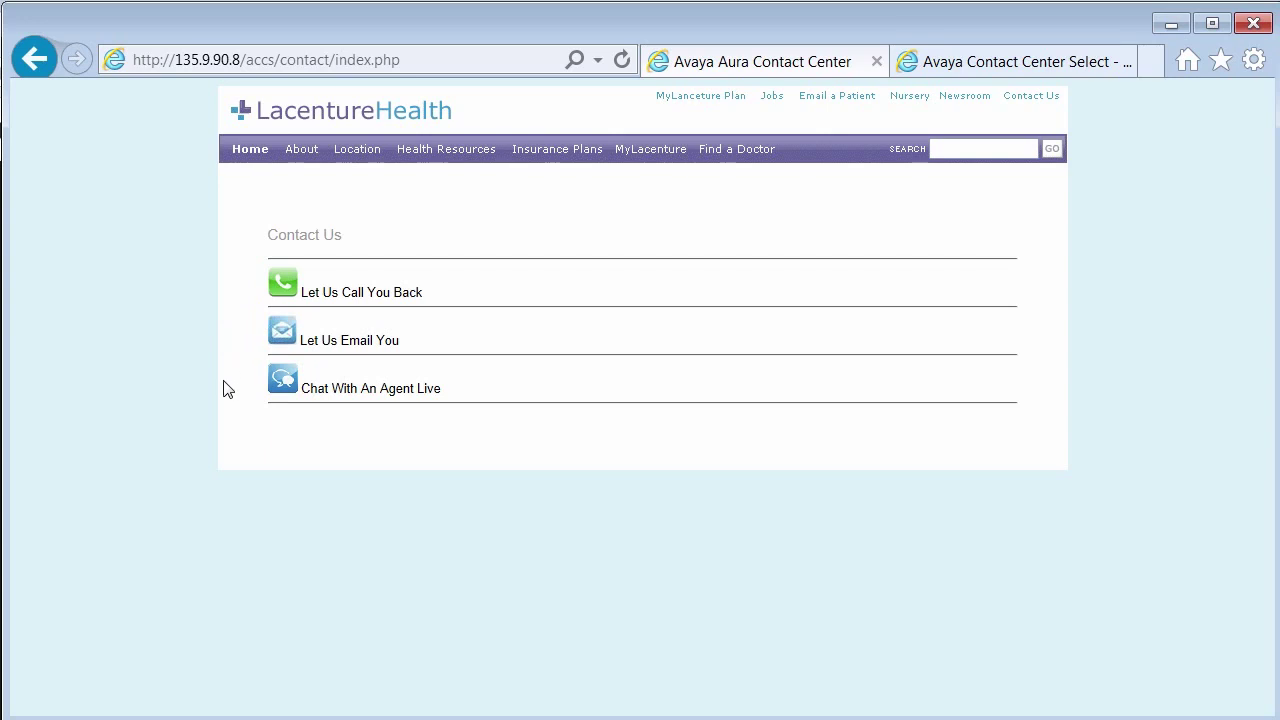
left_click(287, 385)
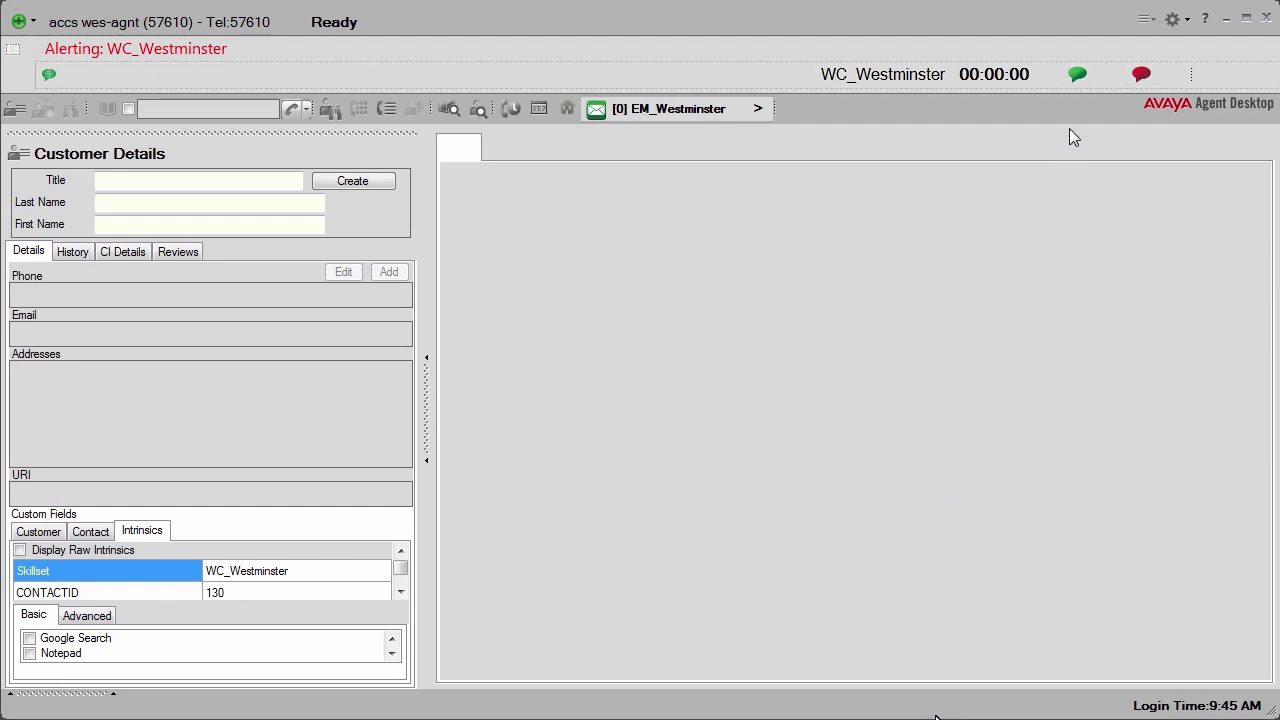
Step: Accept the web chat in Agent Desktop, then send 'I need help with a bill' from the browser chat
left_click(1077, 76)
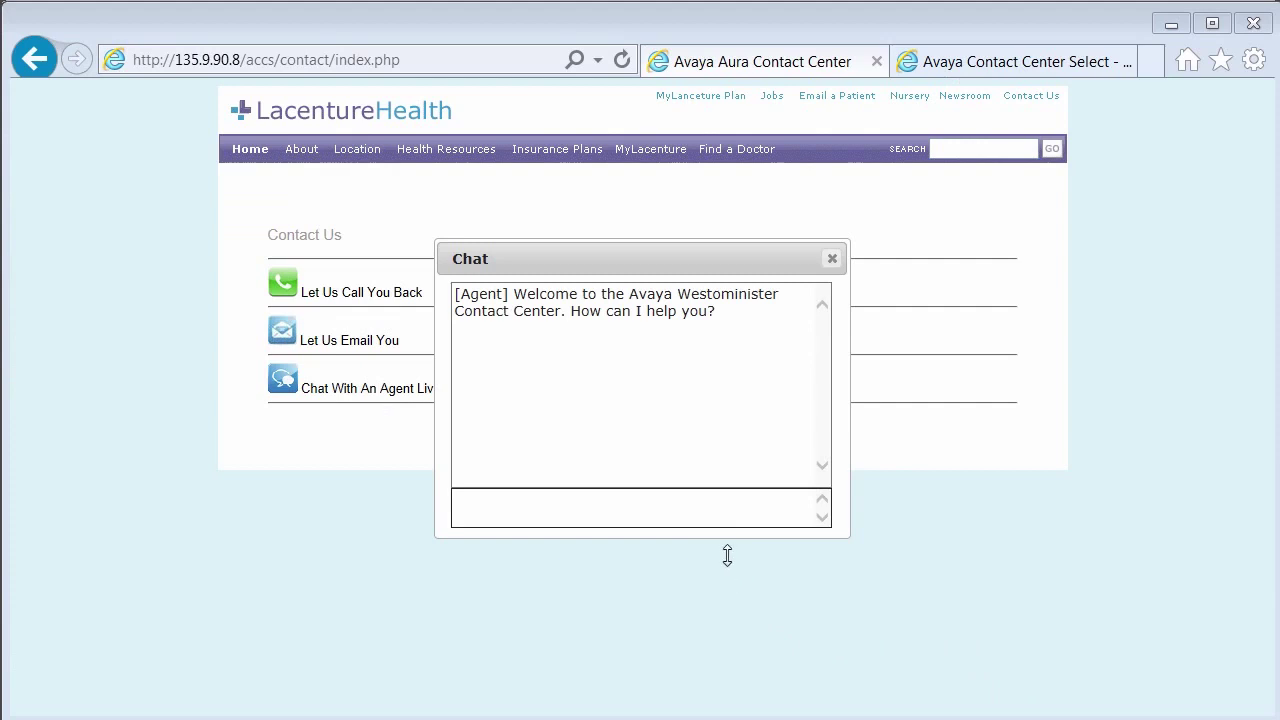
left_click(720, 512)
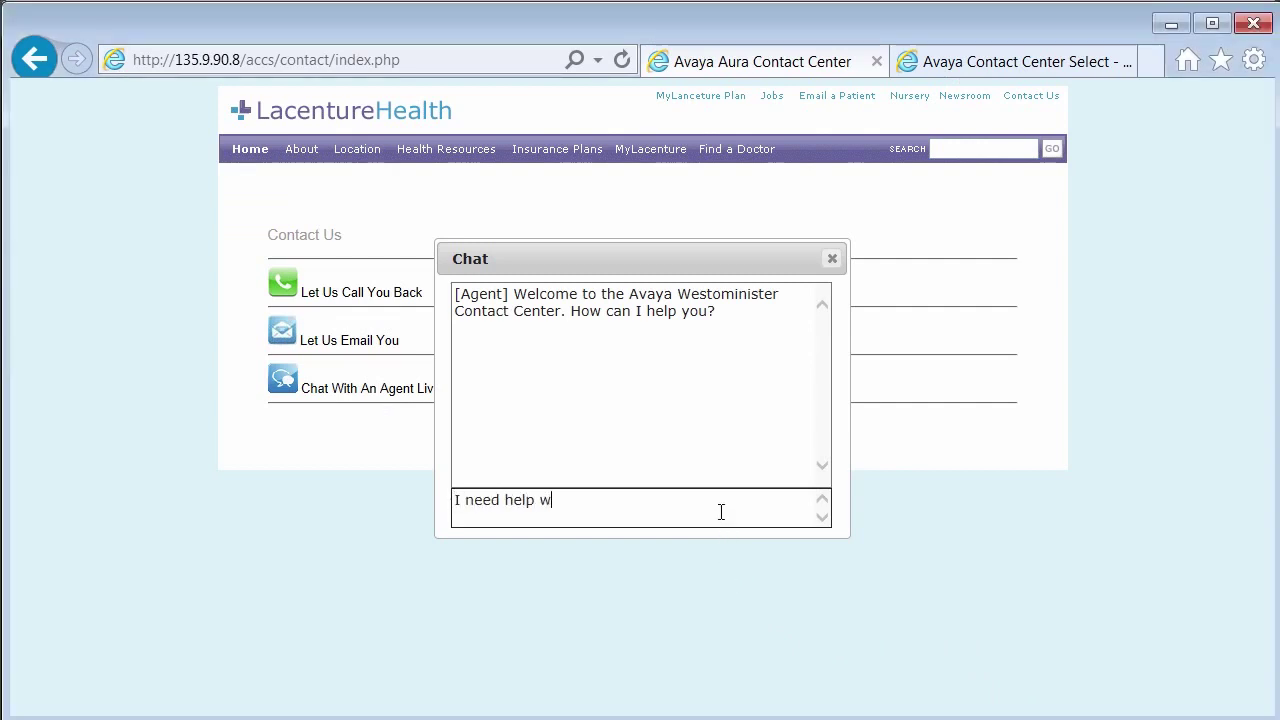
type("I need help with a bill")
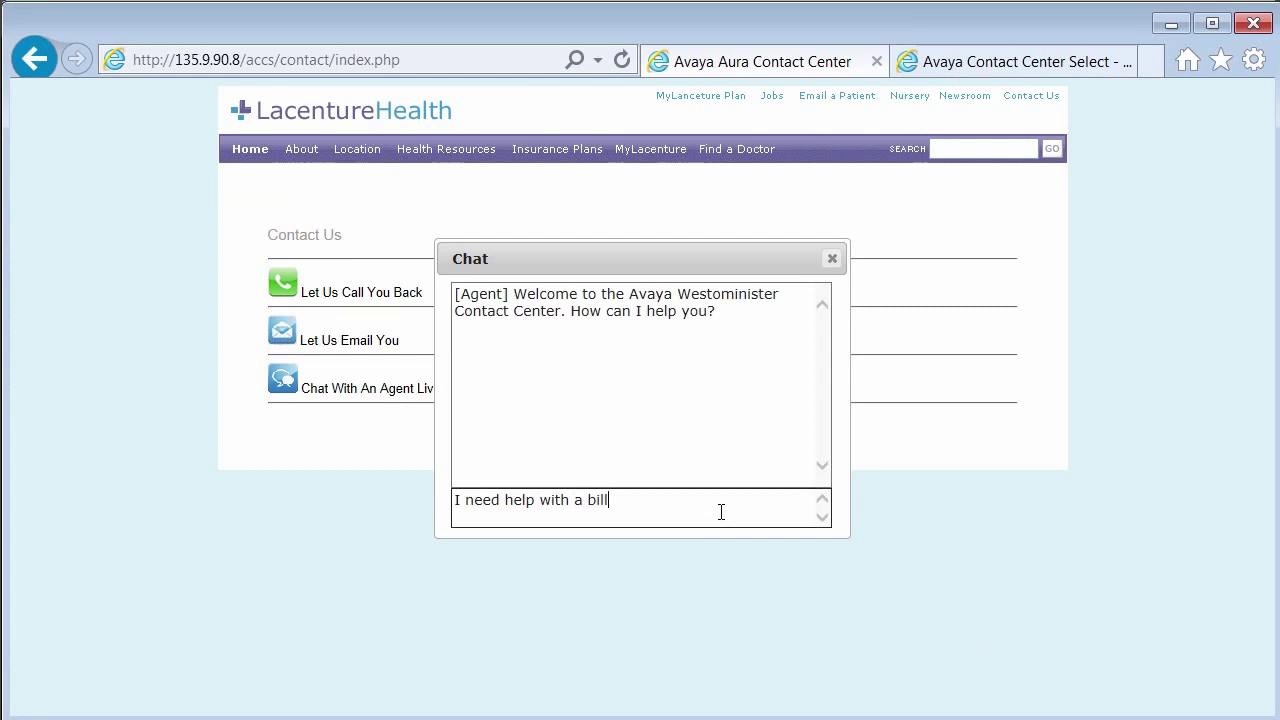
key("Return")
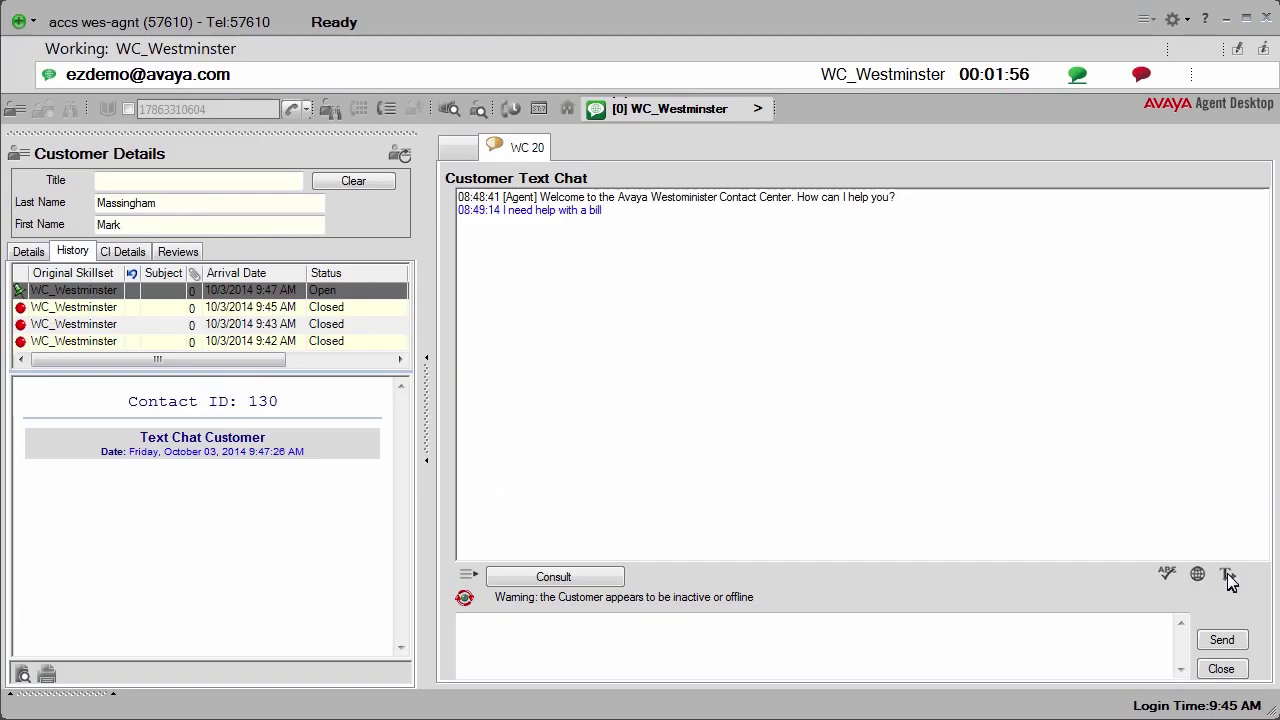
Step: Send the canned phrase 'I can help you with your request.' to the chat customer
left_click(1228, 576)
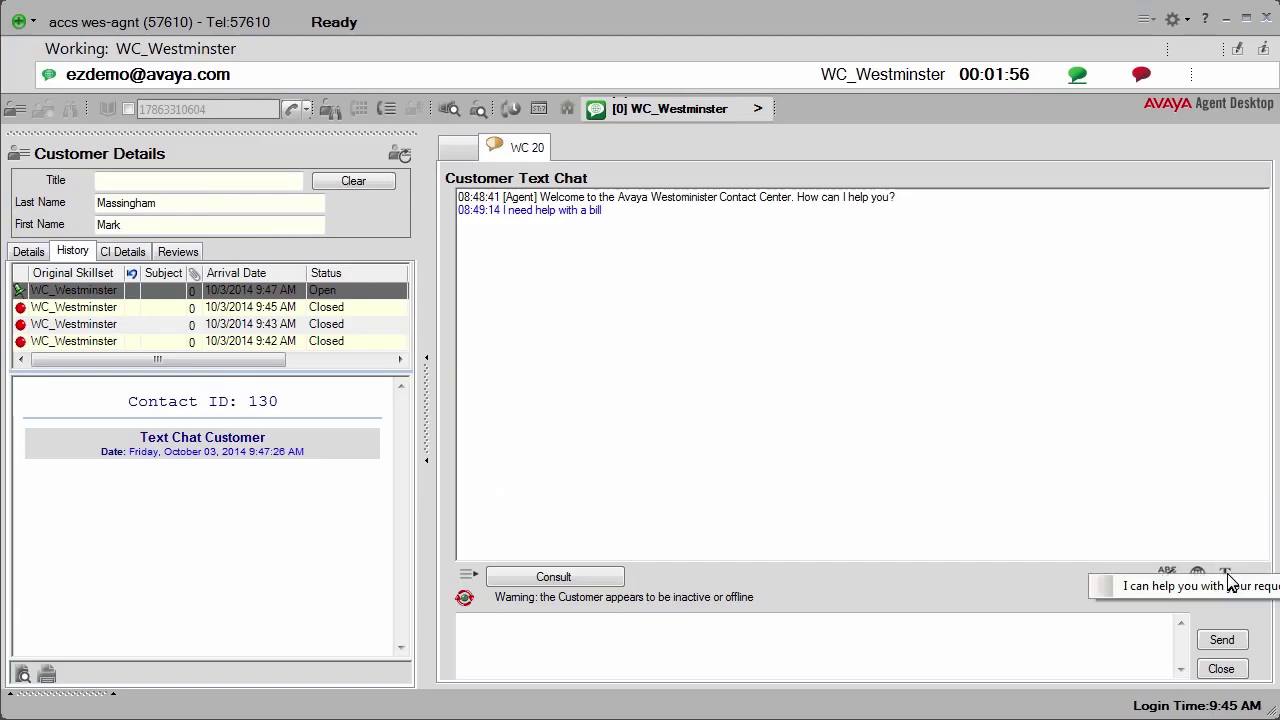
left_click(1211, 588)
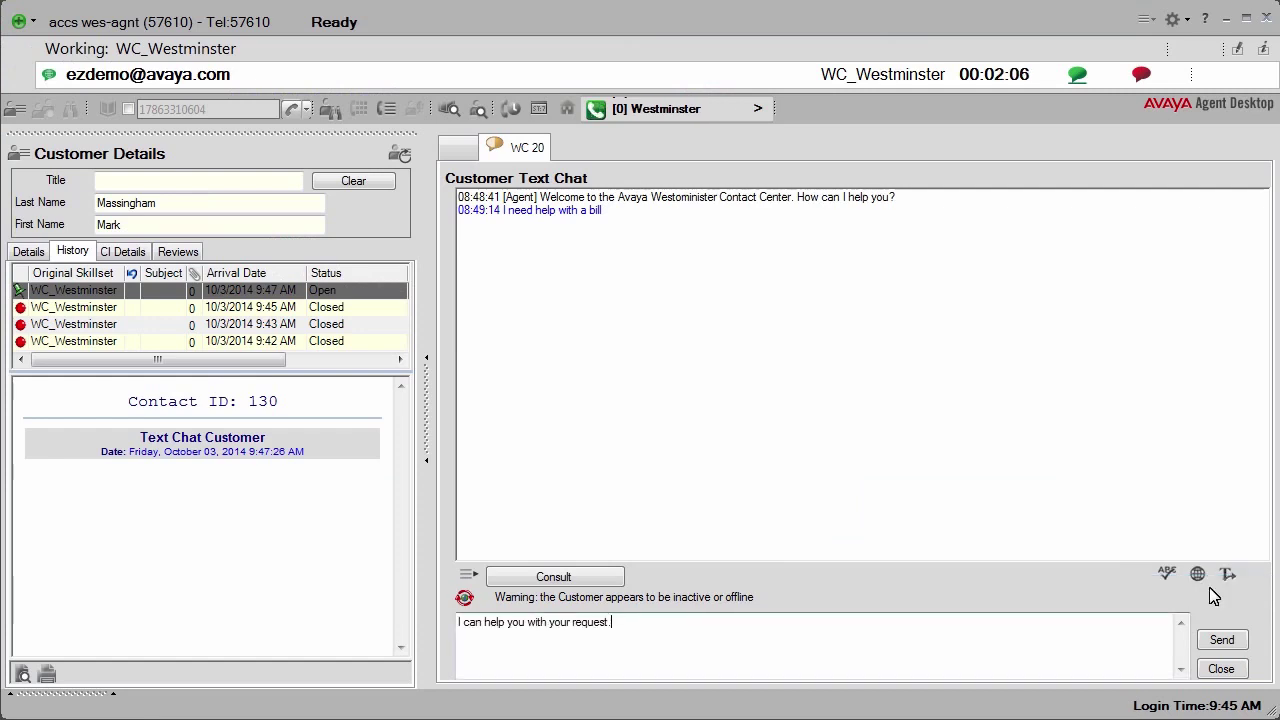
left_click(1220, 645)
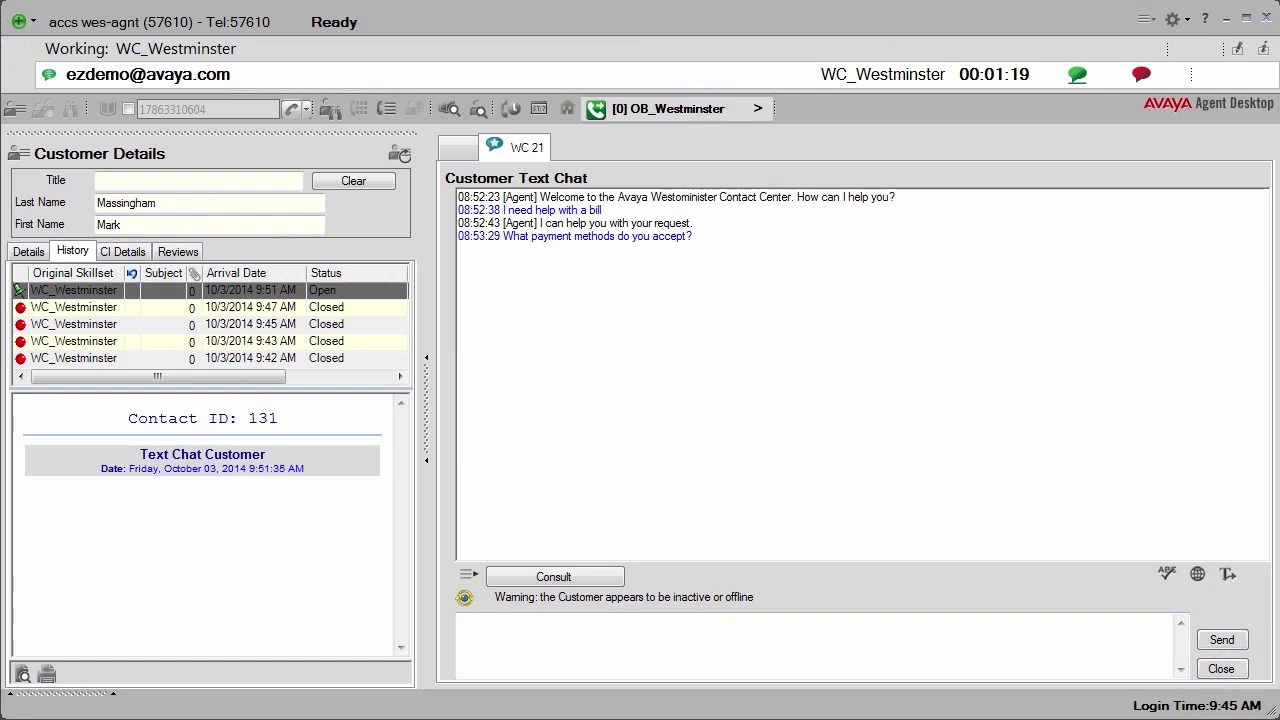
Step: Spell-check and send the reply 'We accept cash only', then end the chat
type("We accept cash only")
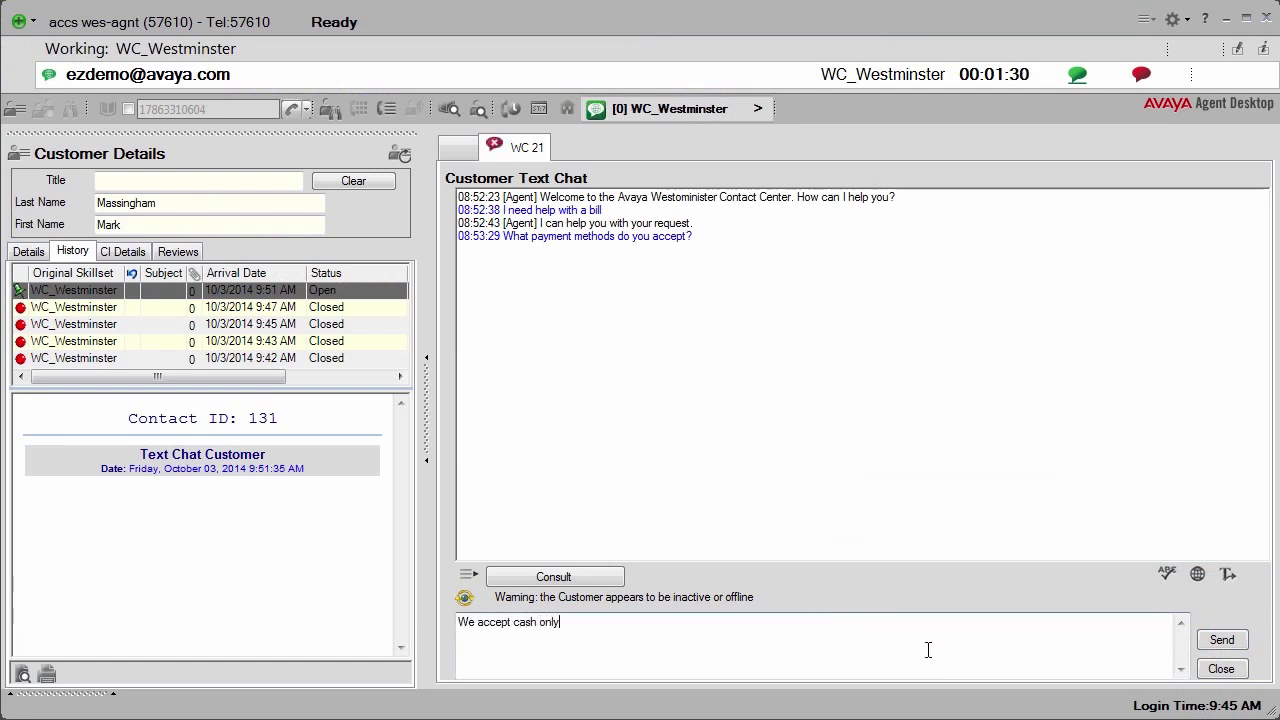
left_click(1167, 578)
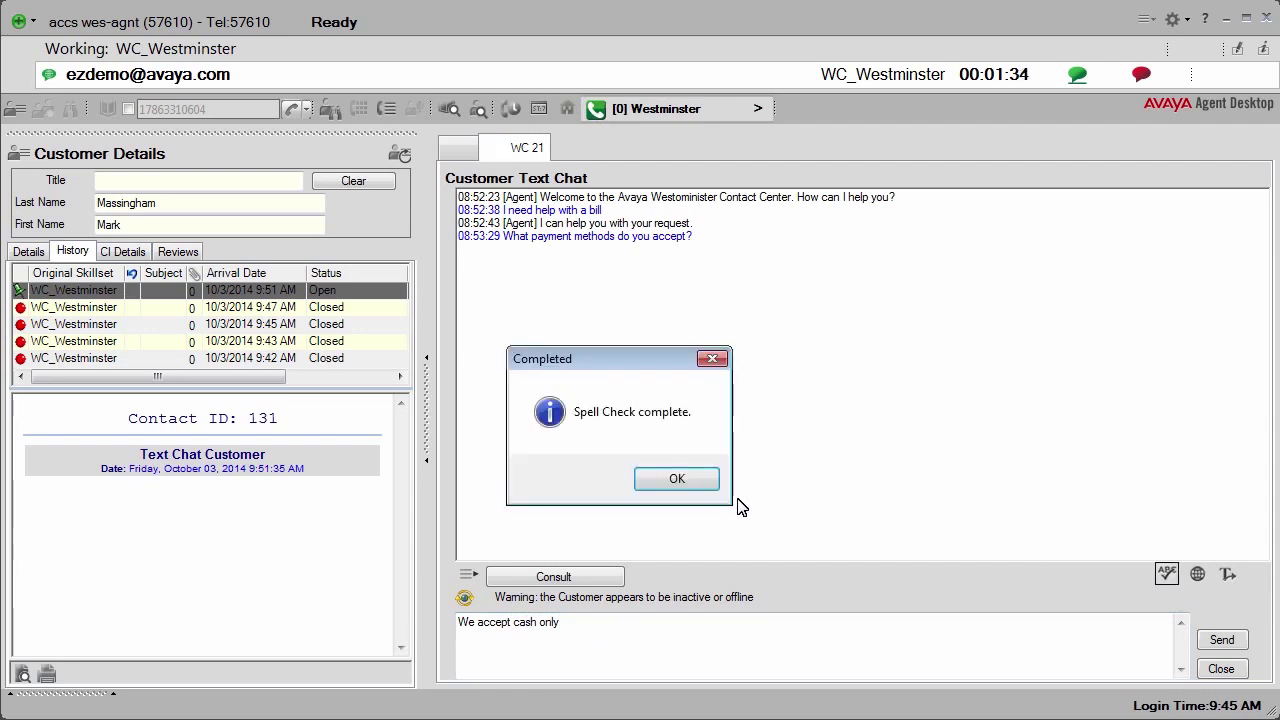
left_click(676, 481)
left_click(1222, 640)
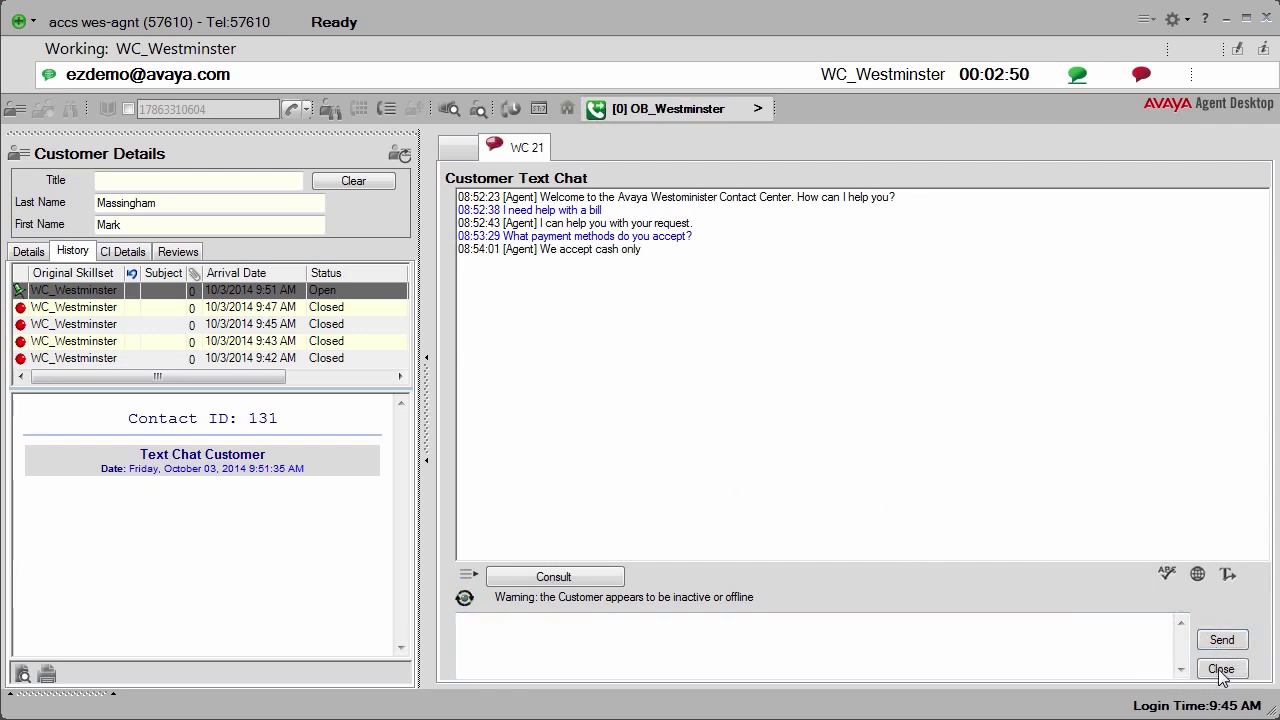
left_click(1221, 668)
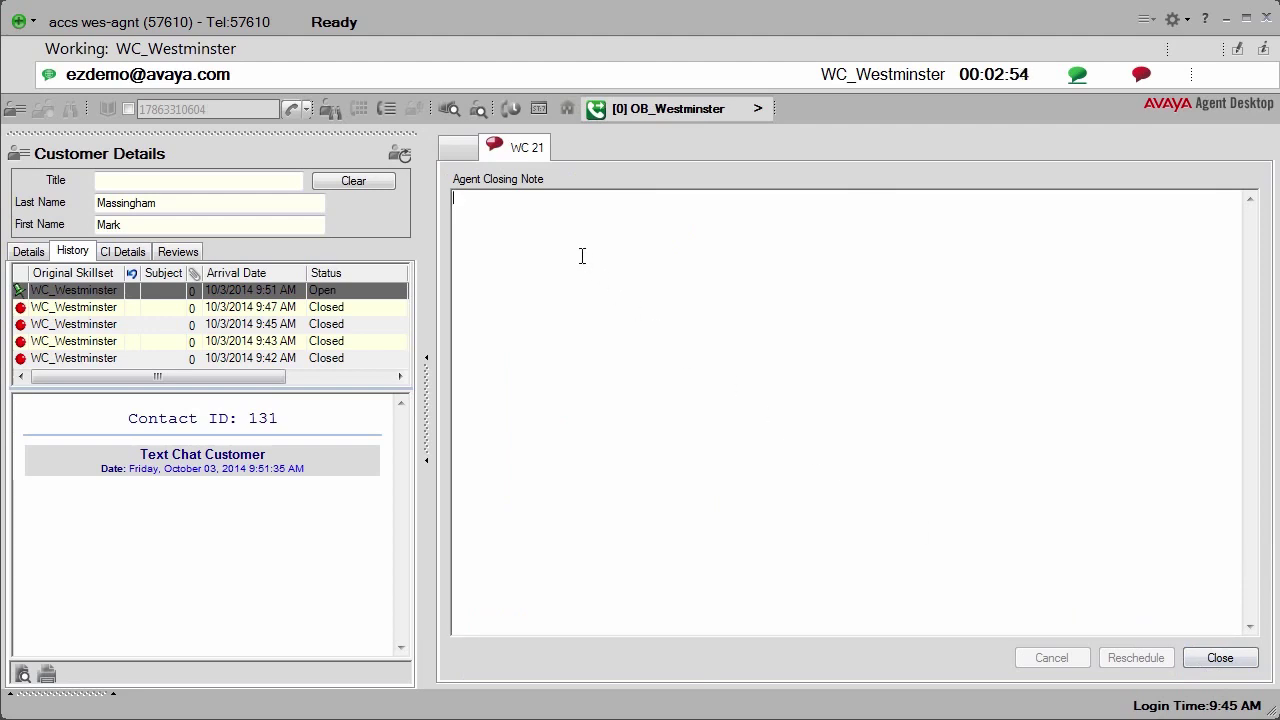
Step: Enter the closing note 'Customer not very happy with cash only!' and close the chat contact
type("Customer not ver")
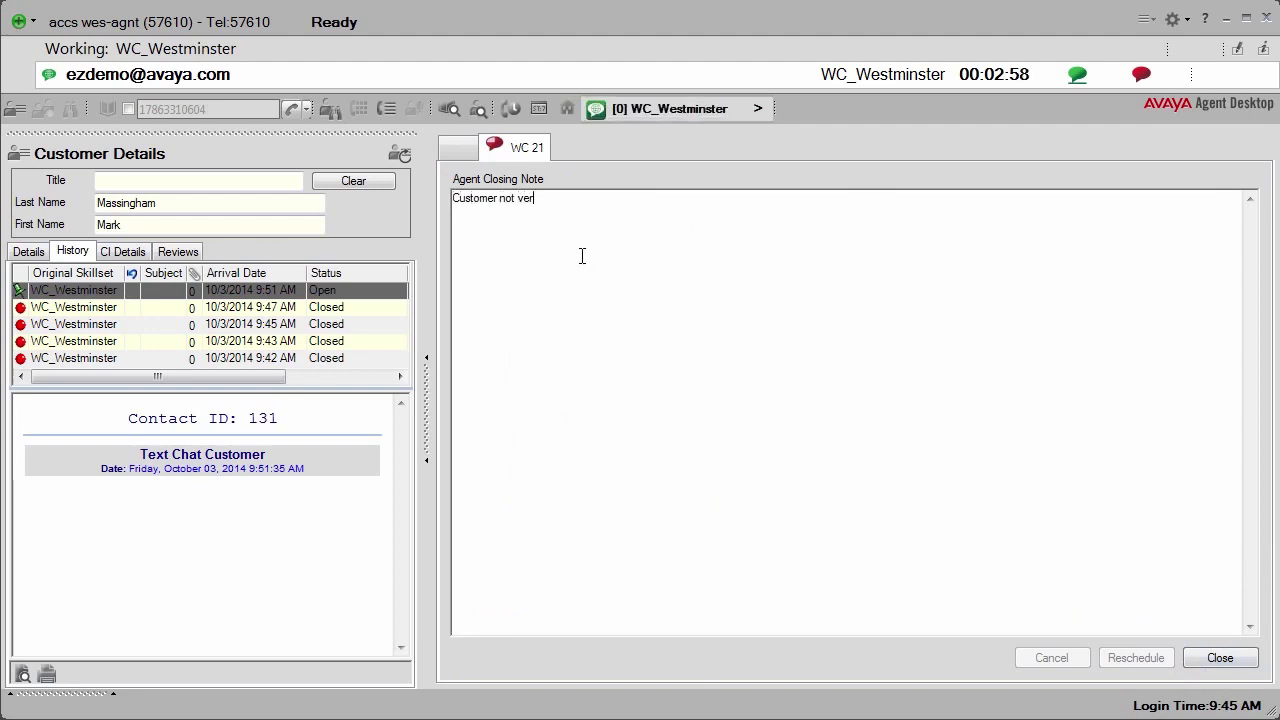
type("ash only!")
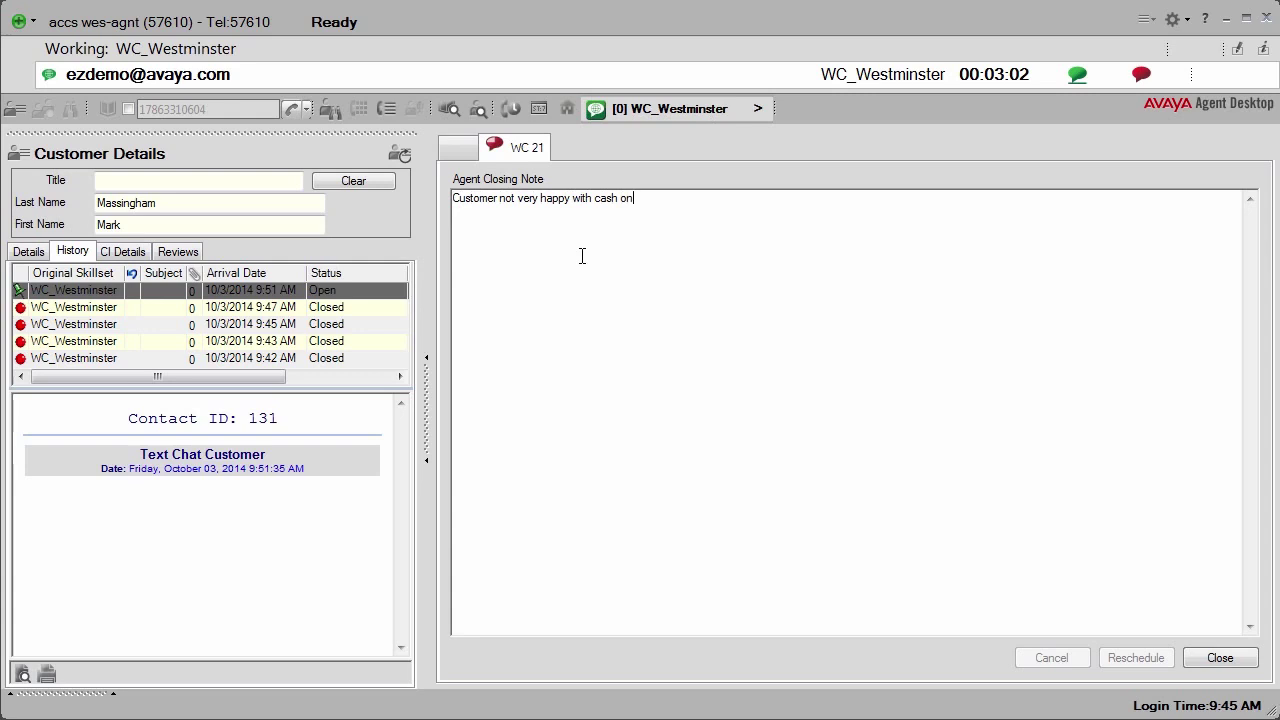
left_click(1220, 660)
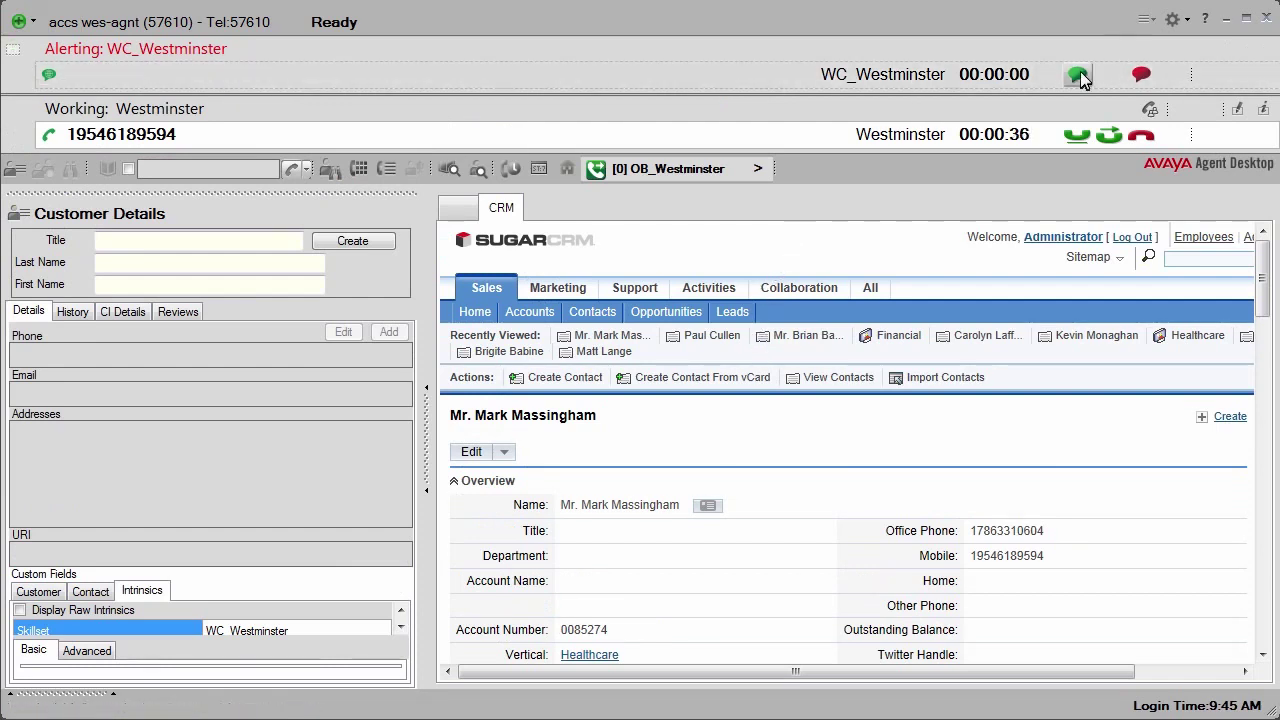
Step: Accept the alerting WC_Westminster web chat, opening the WC 38 chat tab
left_click(1078, 75)
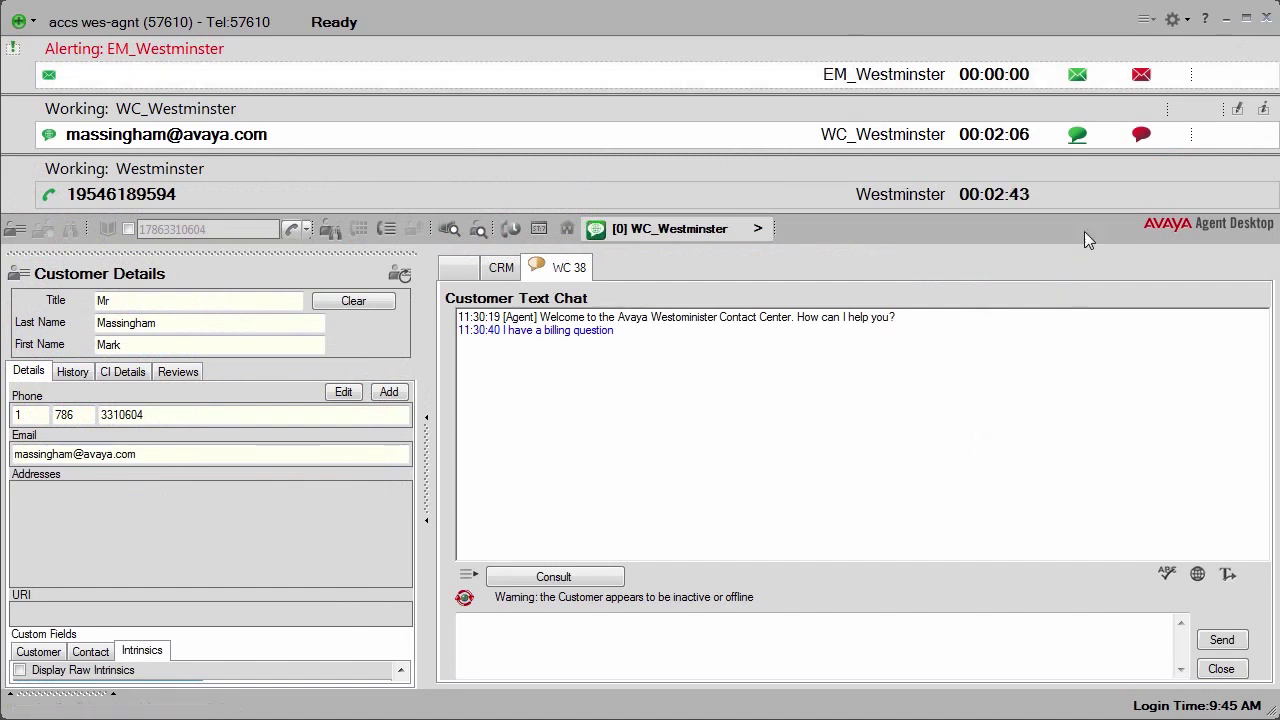
Step: Accept the knee-pain email, reply using suggested response HEA_WES_AS2, send it and close the contact
left_click(1076, 74)
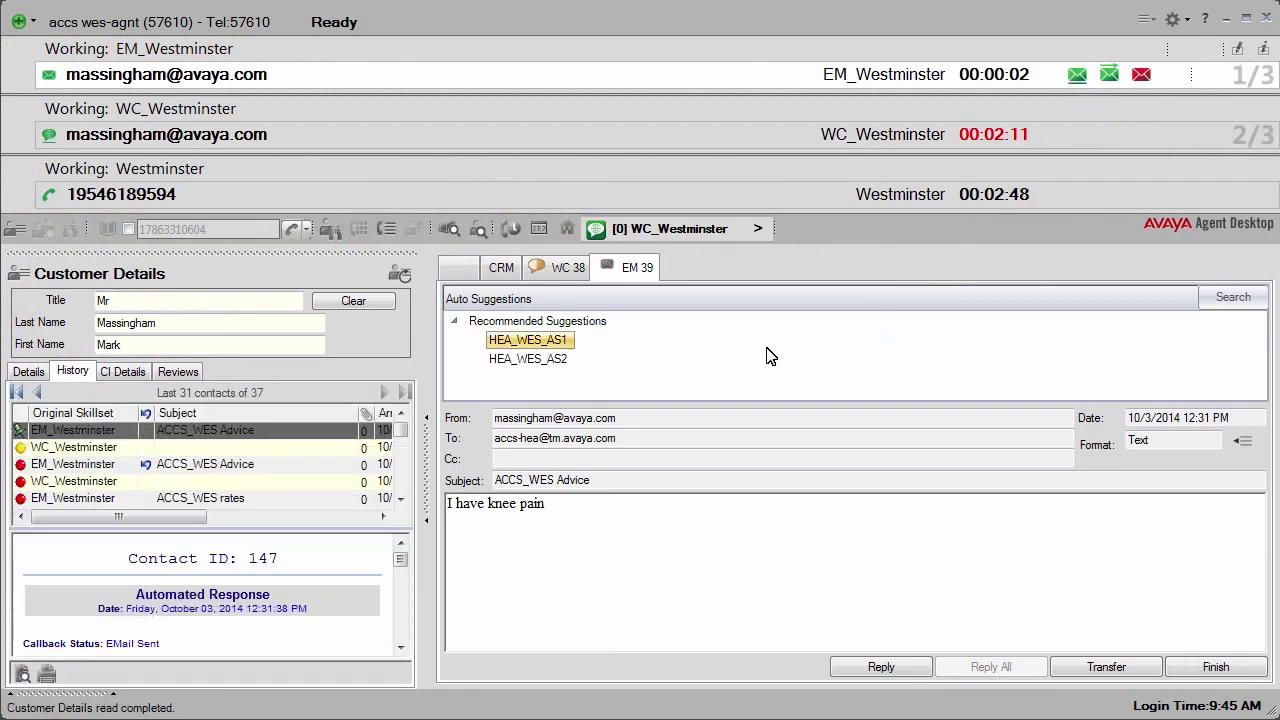
left_click(536, 361)
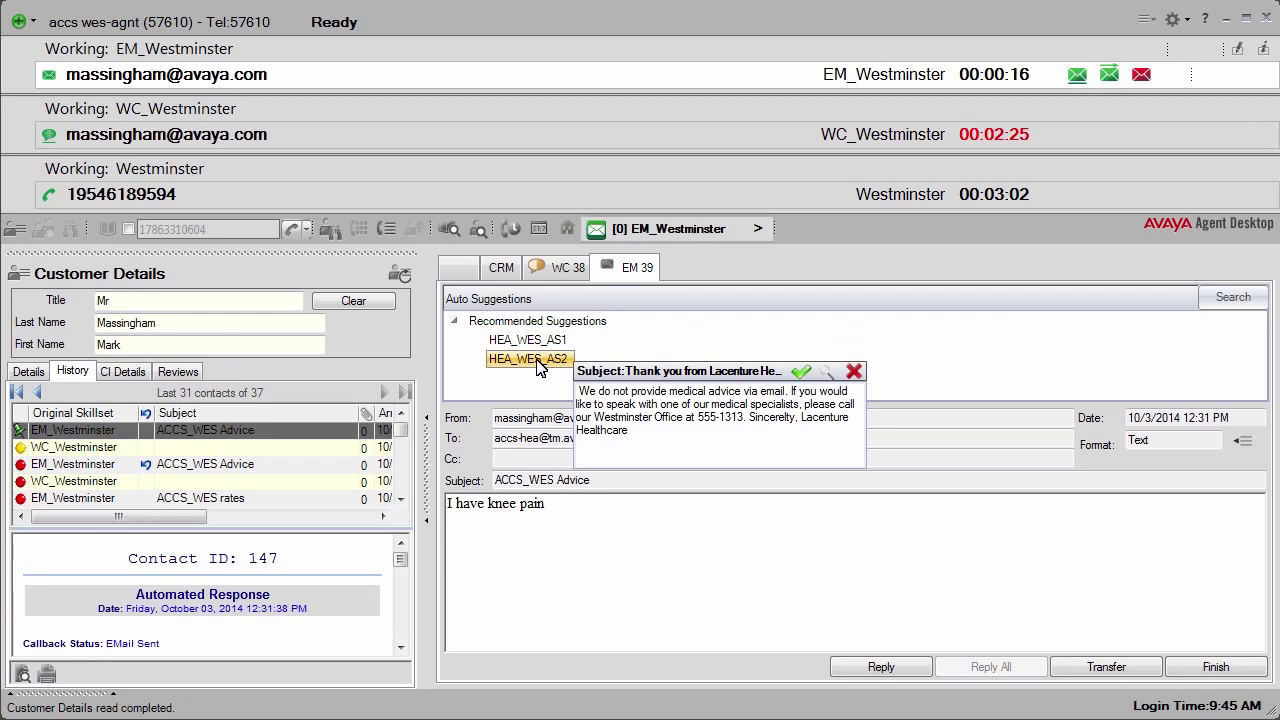
left_click(801, 374)
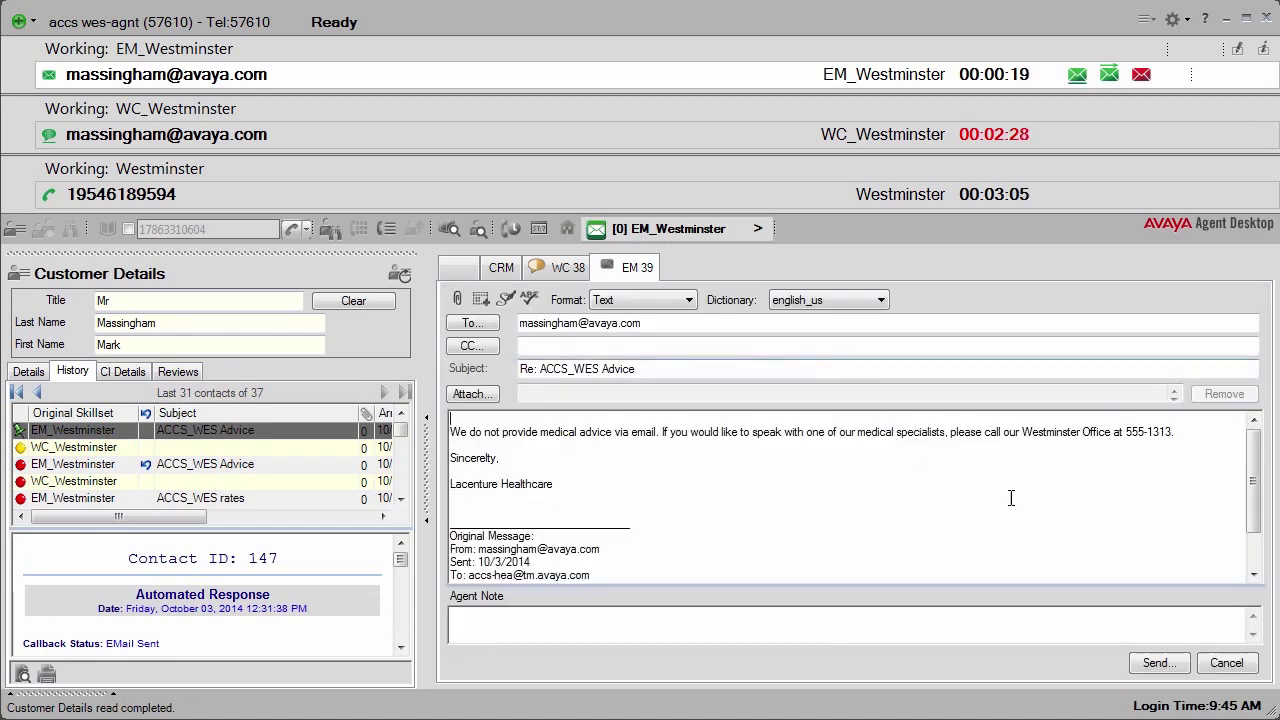
left_click(1160, 665)
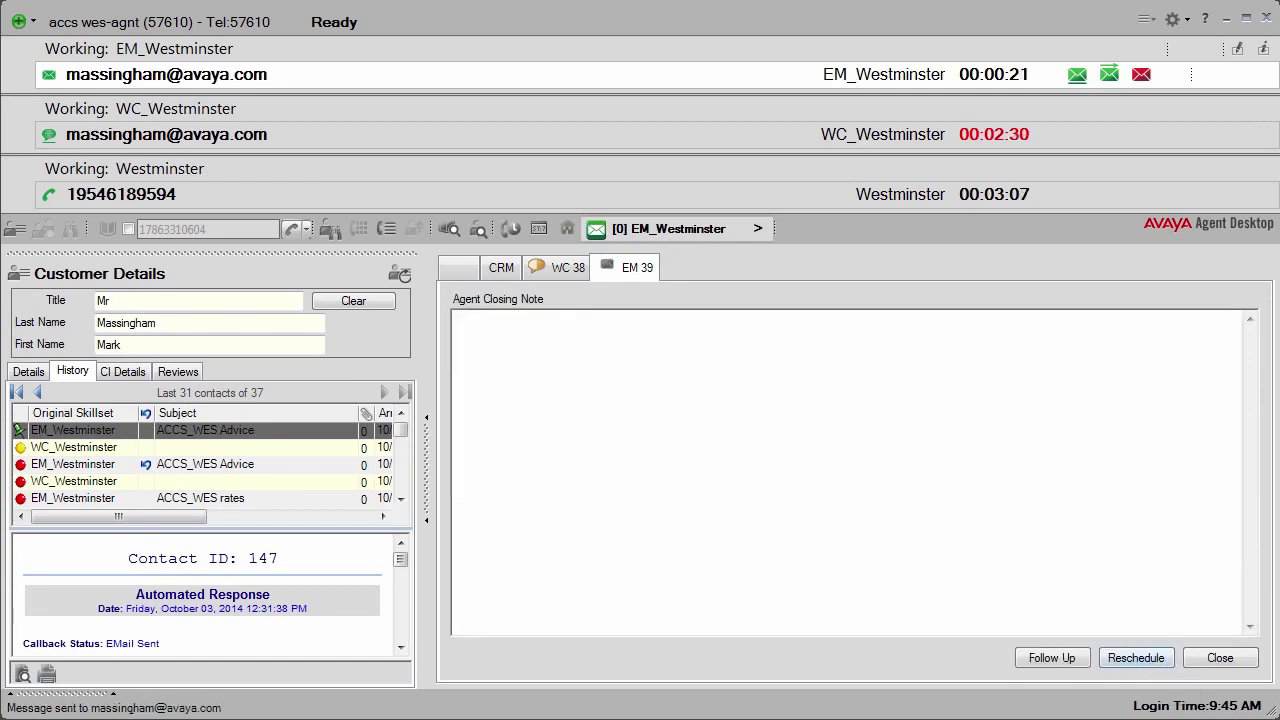
left_click(1220, 660)
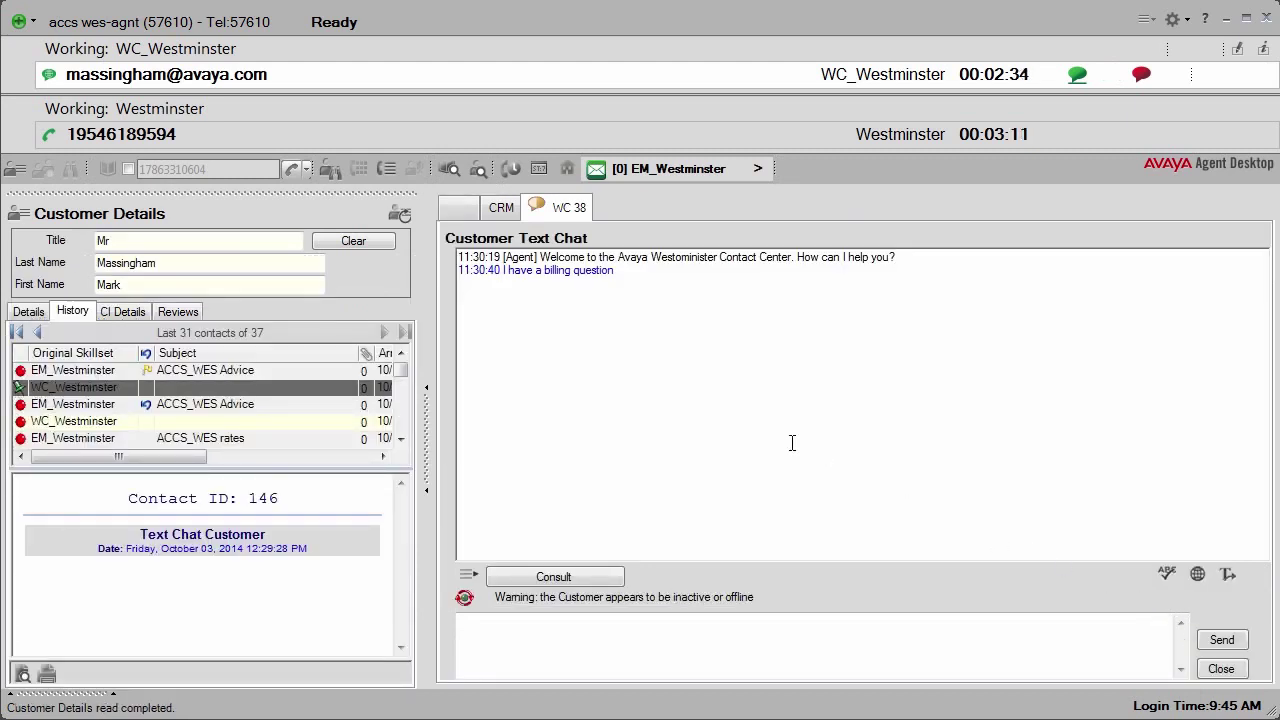
Step: Message the chat customer asking them to call the office phone number, then end and close the chat
left_click(591, 634)
type("C")
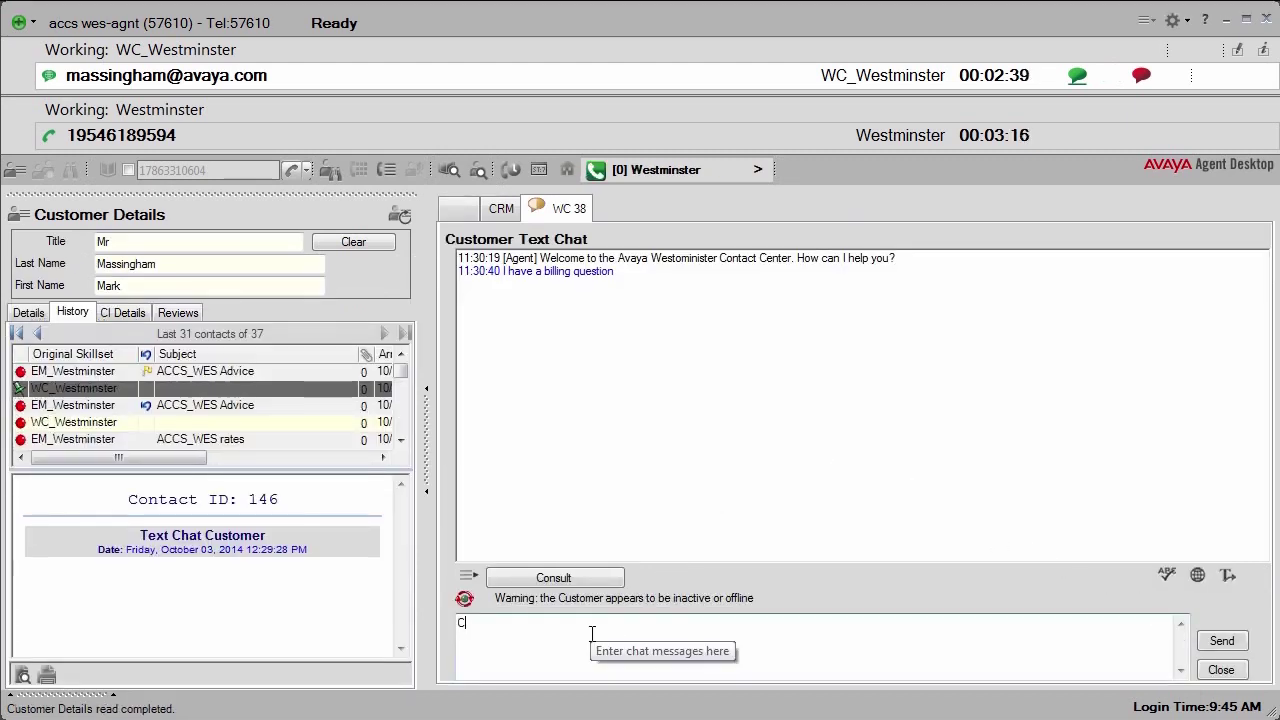
type("an you please call")
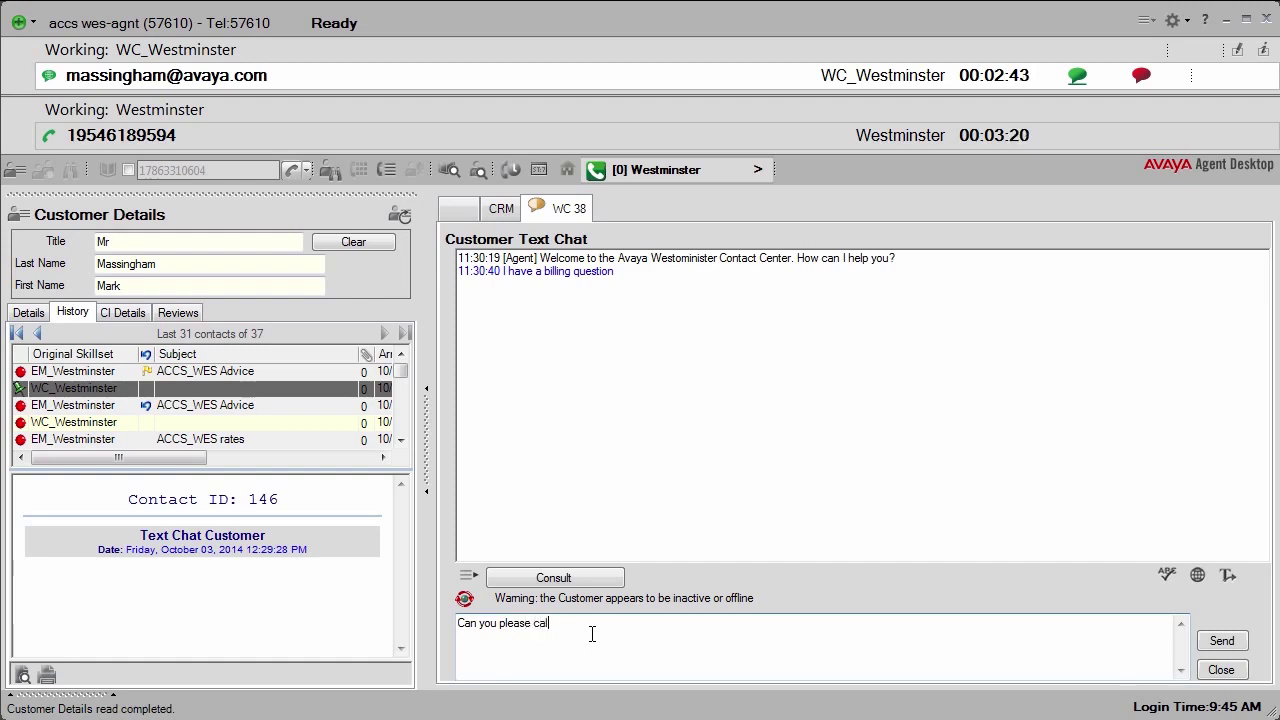
type(" 555-6789")
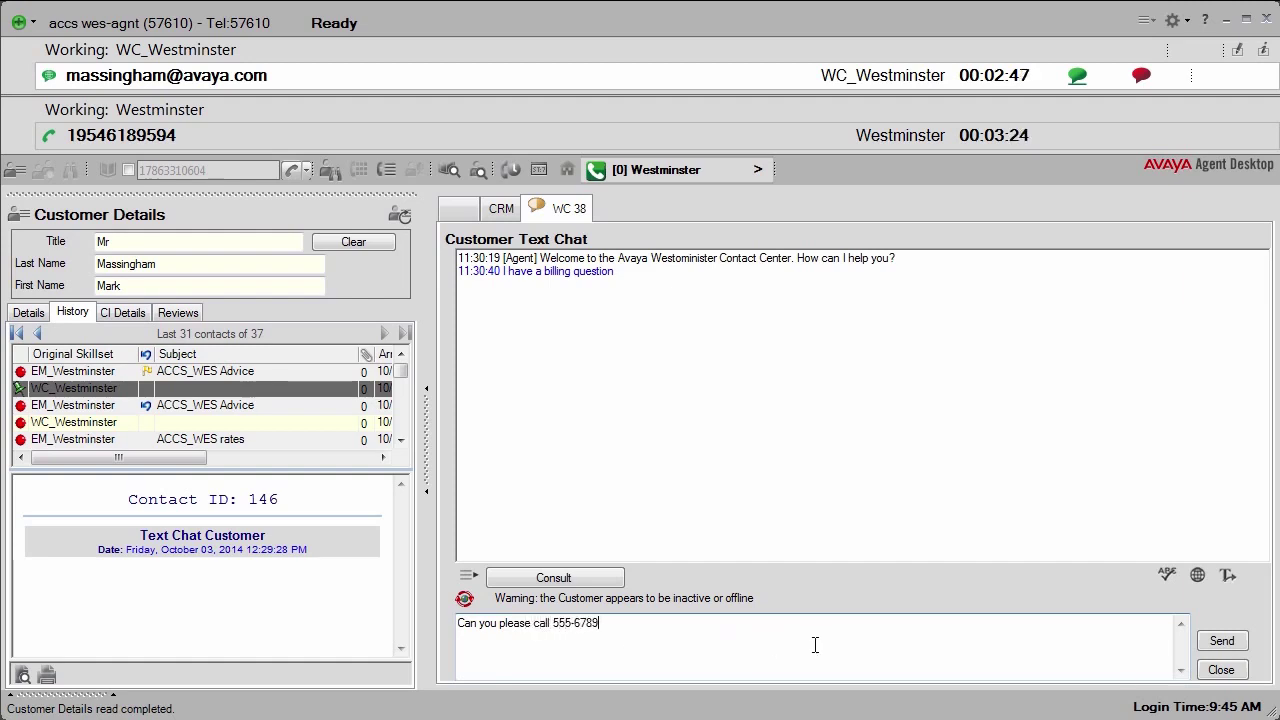
type(", thank you")
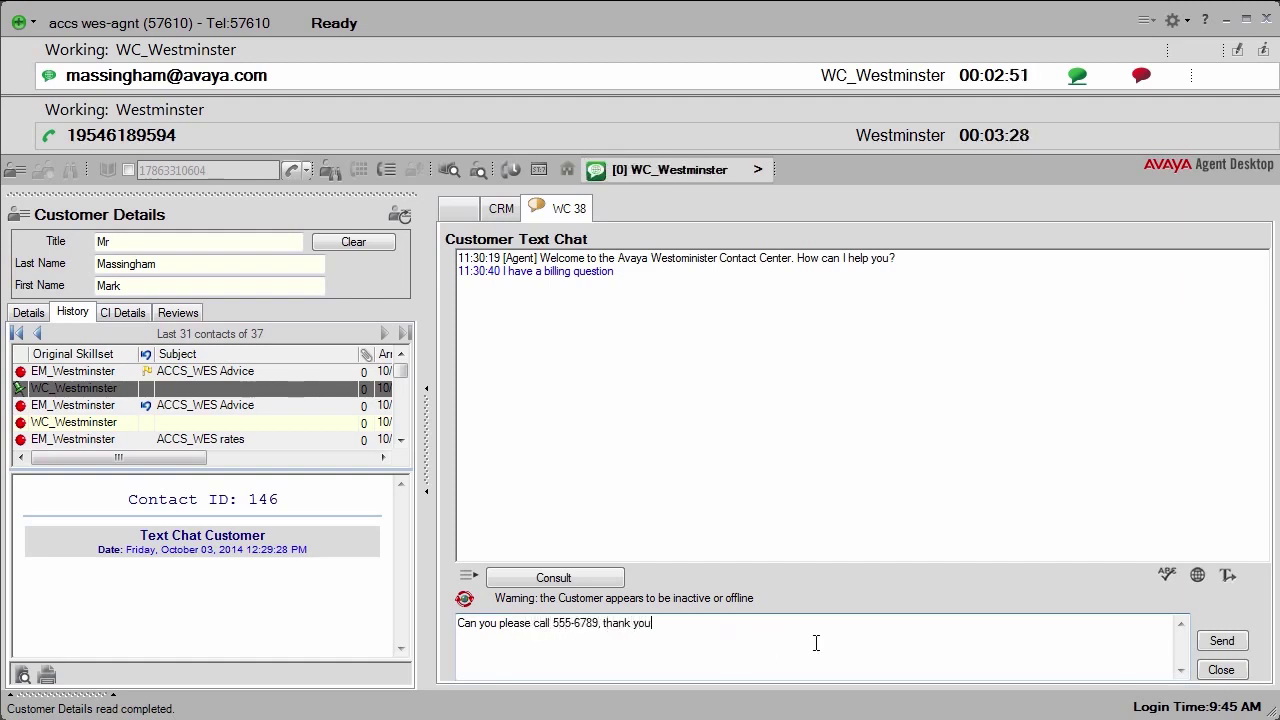
left_click(1220, 640)
left_click(1222, 672)
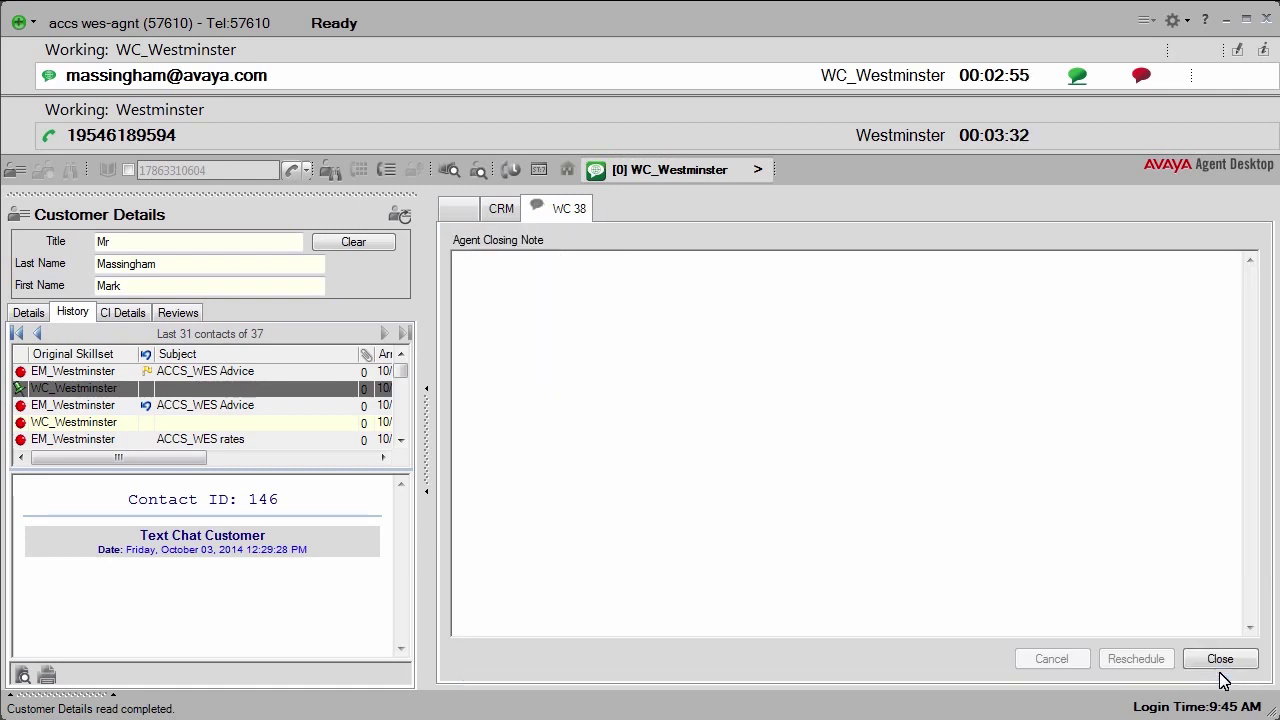
left_click(1141, 77)
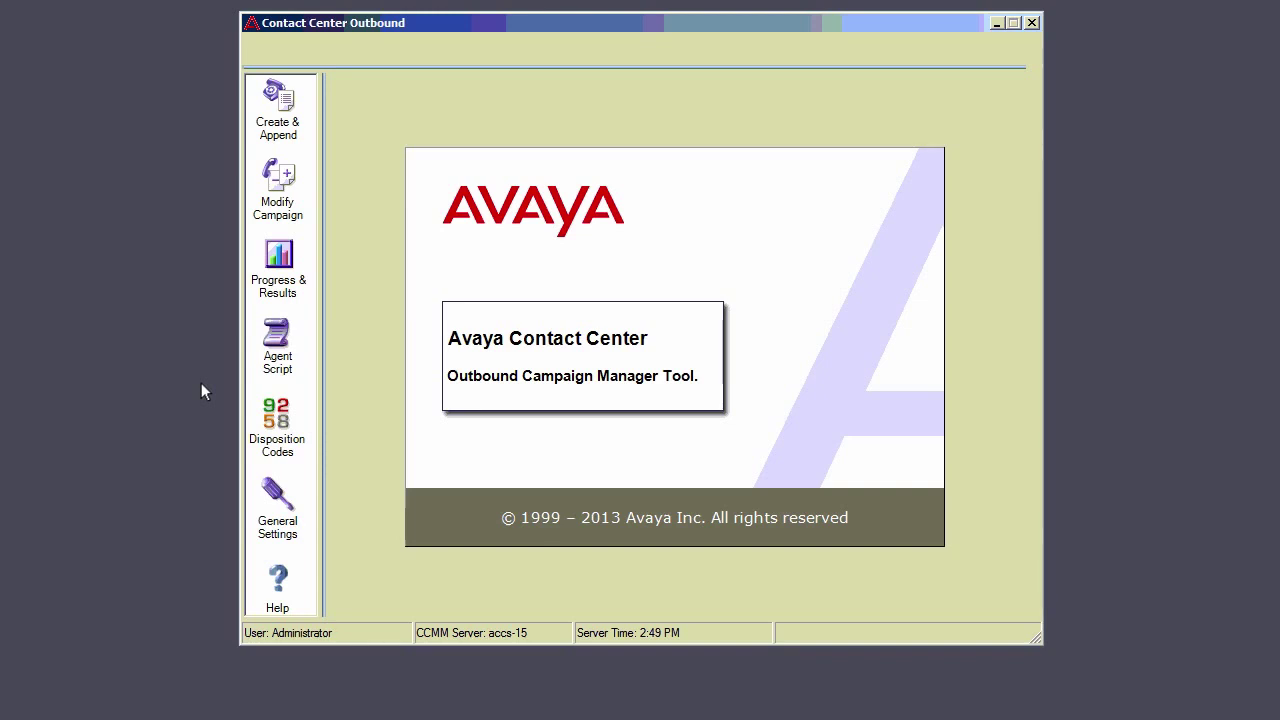
Step: Open the Agent Script editor from the Campaign Manager's left sidebar
left_click(279, 343)
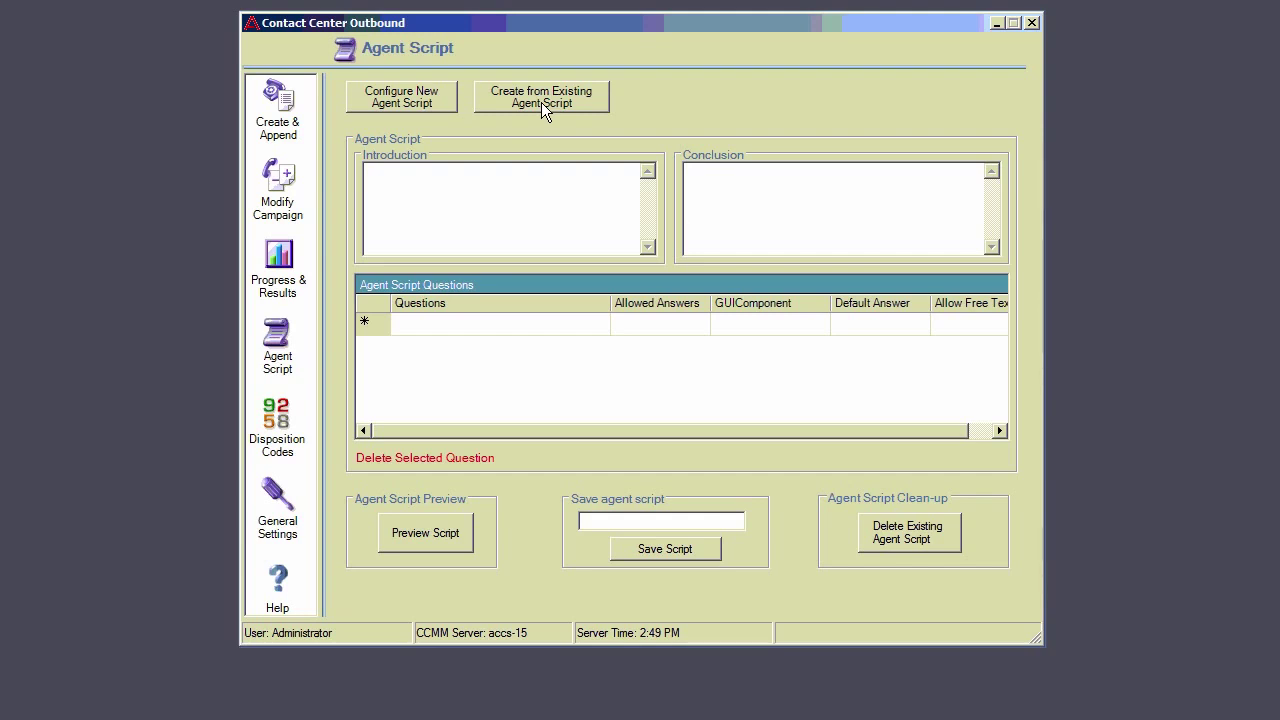
Step: Create a new agent script from the existing EZ Demo Travel script
left_click(543, 104)
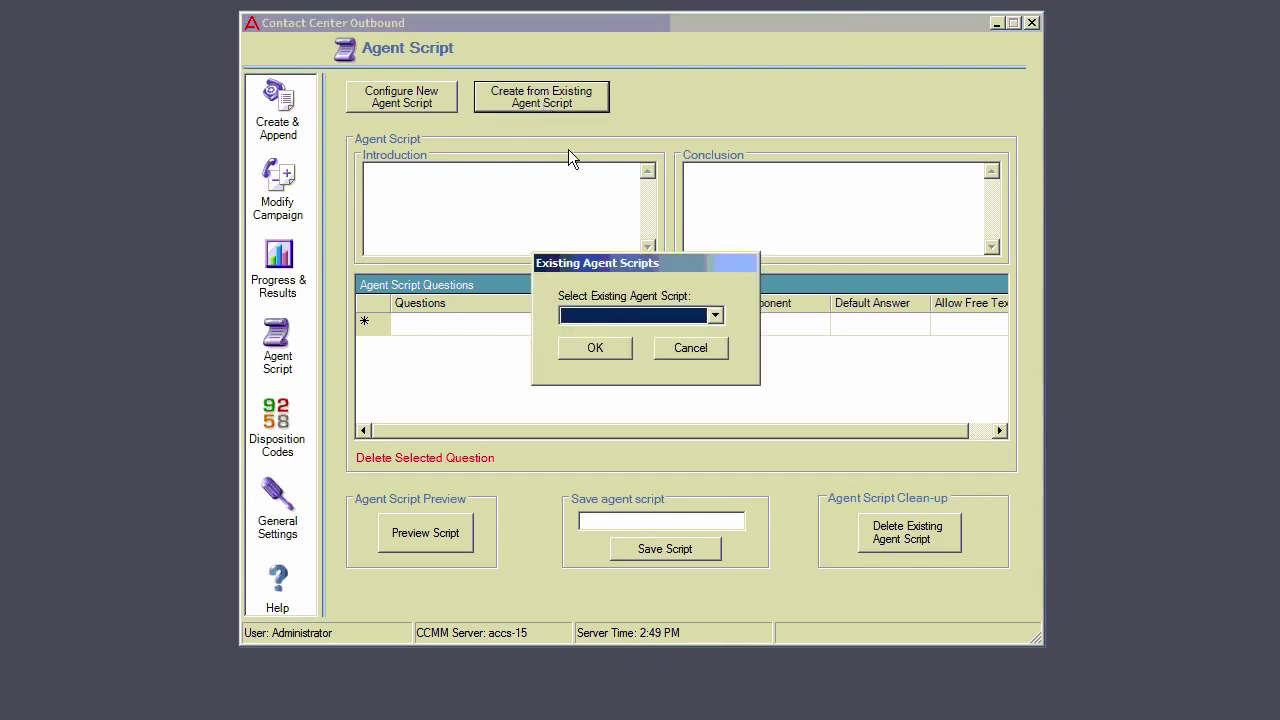
left_click(715, 316)
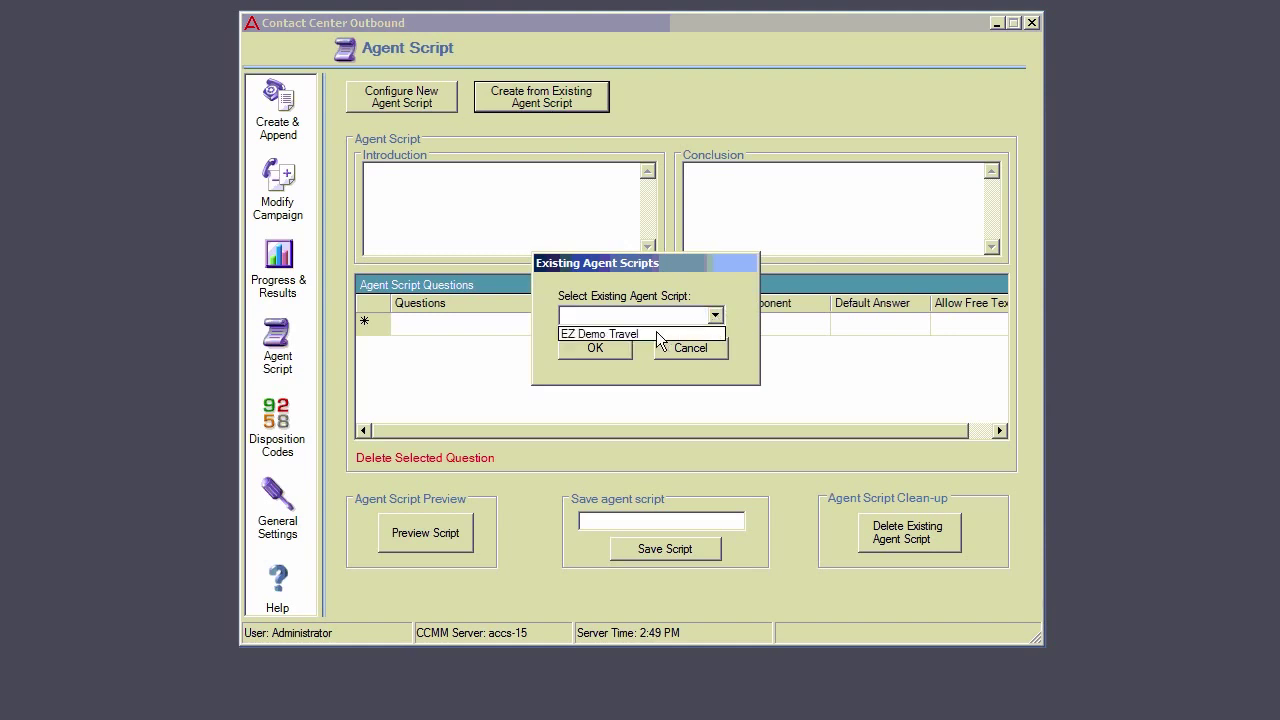
left_click(648, 335)
left_click(598, 348)
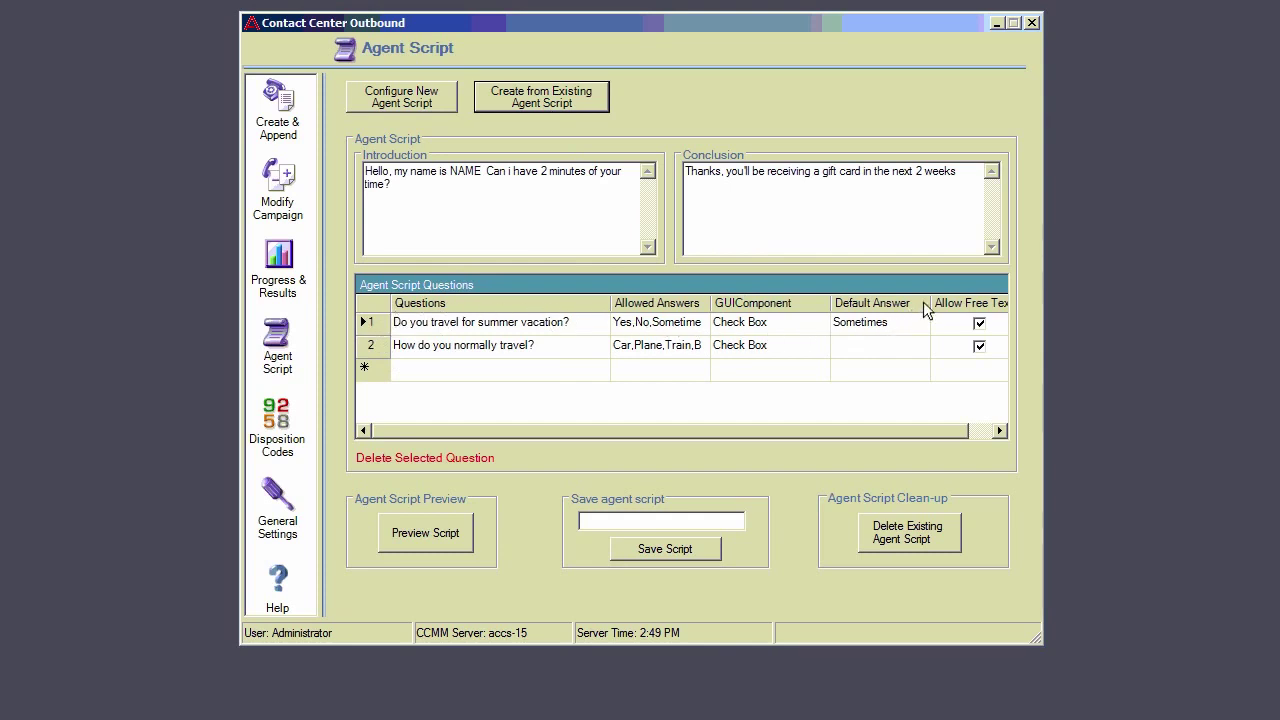
Step: Add question 3 'Please Rate Me' with answers 1,2,3 as a Check List Box, and preview the script
left_click(422, 370)
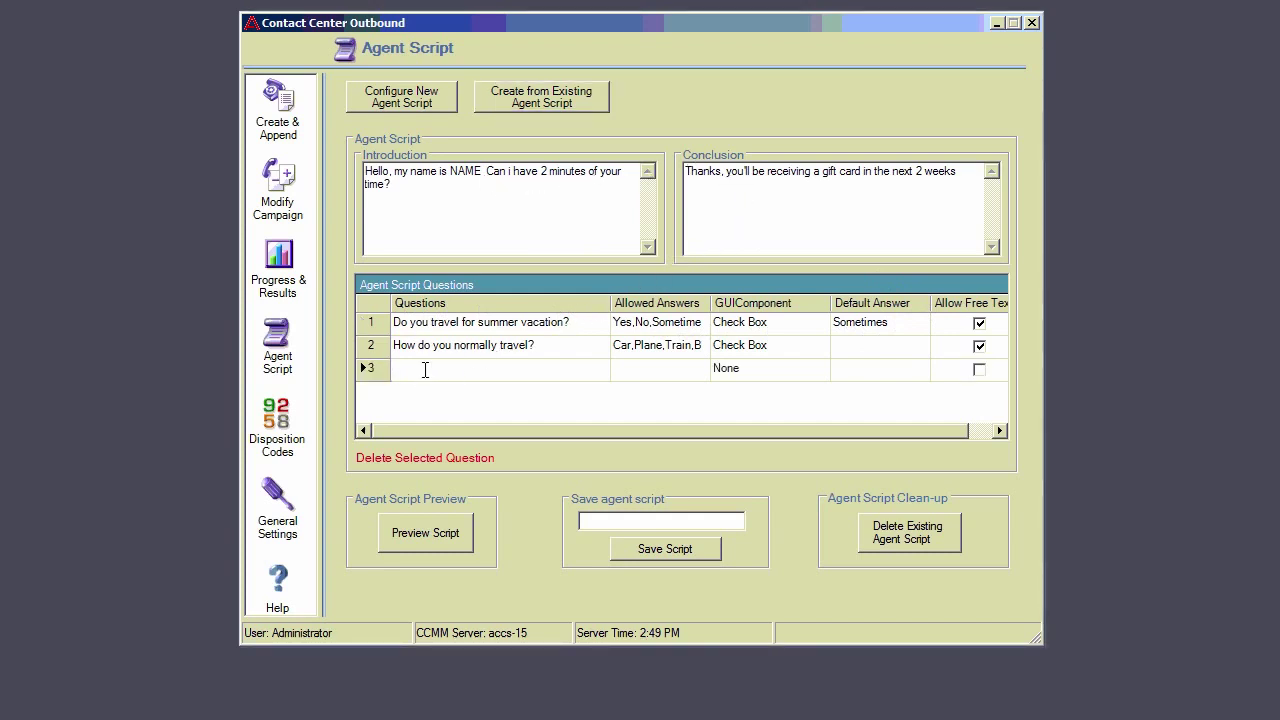
type("P")
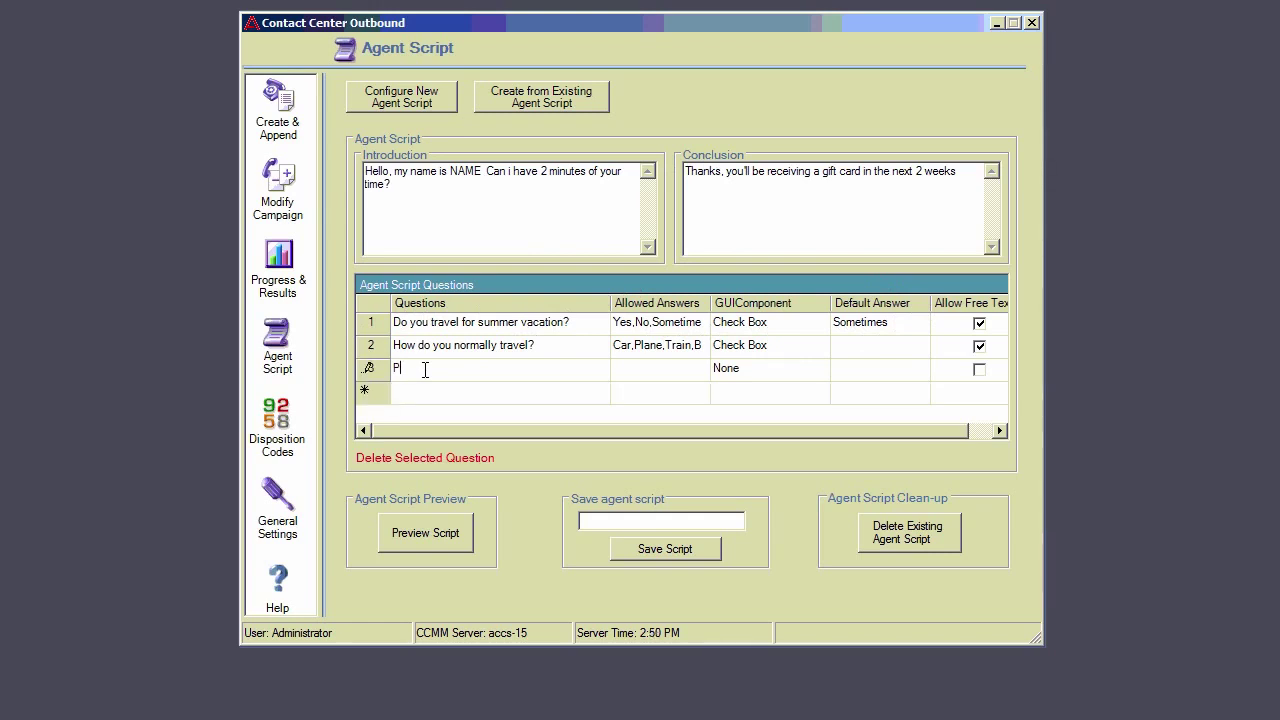
type("lease Rate Me")
left_click(631, 372)
type("1,2,3")
left_click(746, 371)
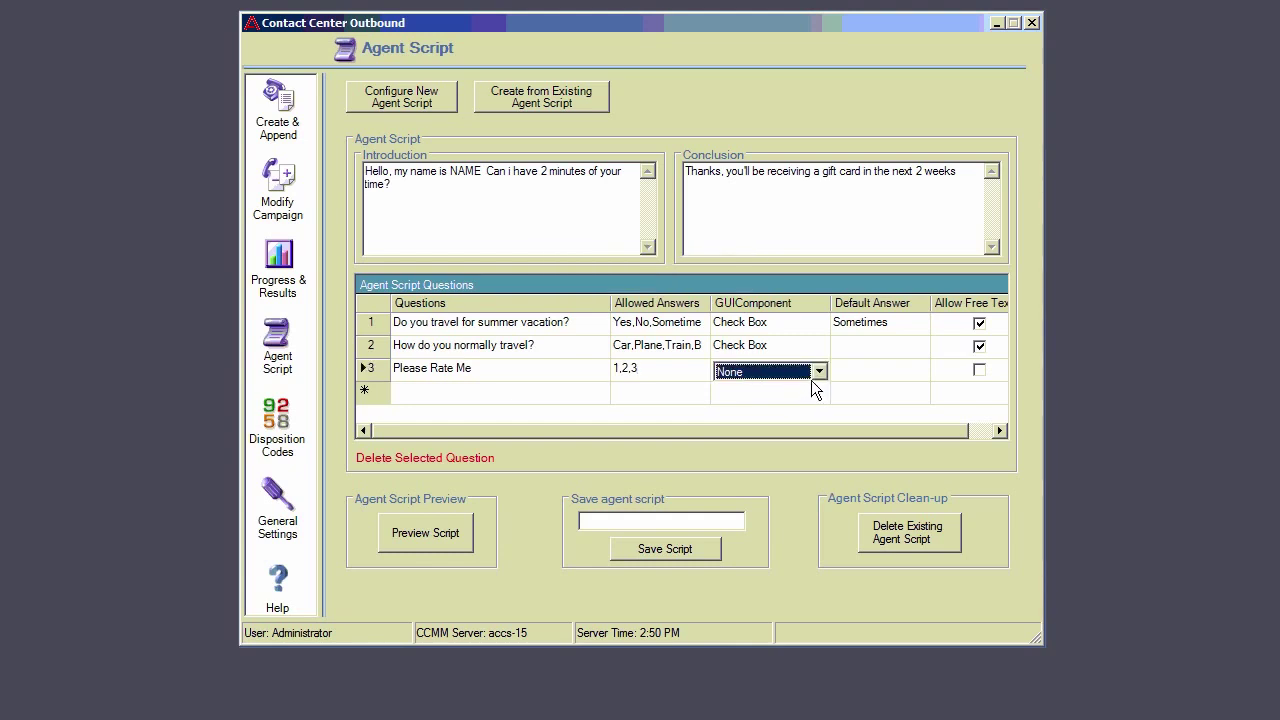
left_click(816, 371)
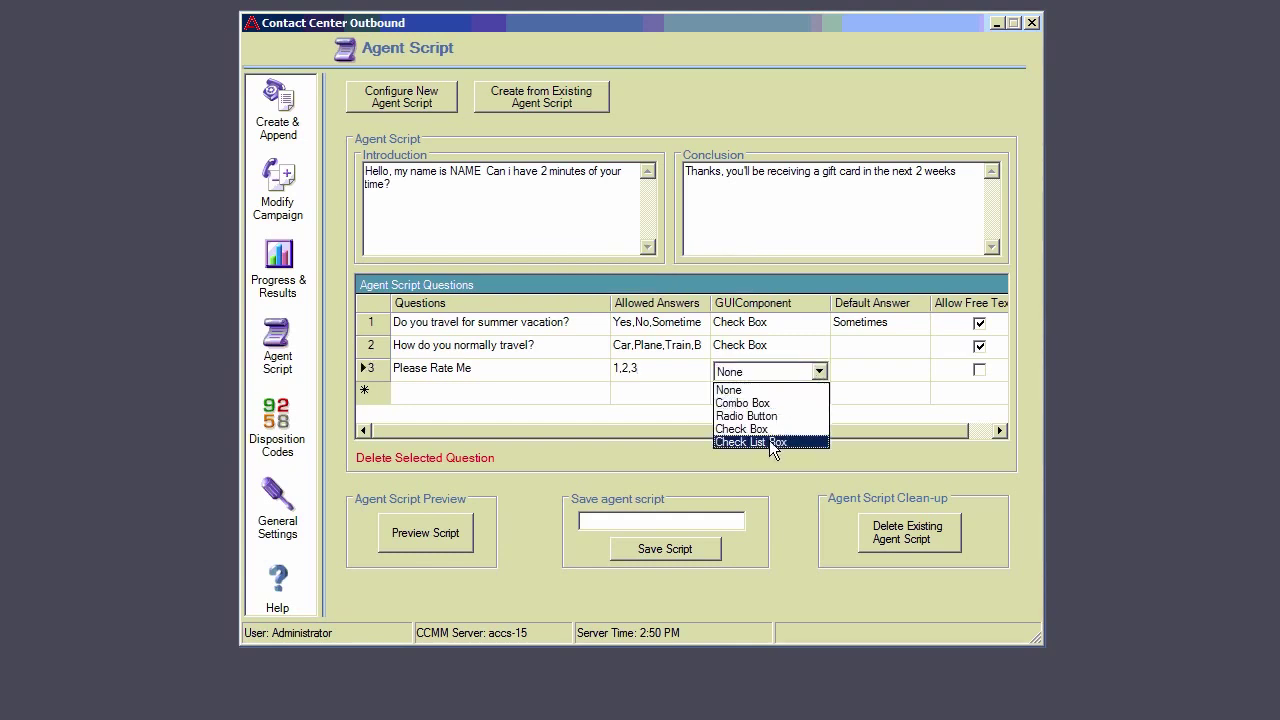
left_click(769, 440)
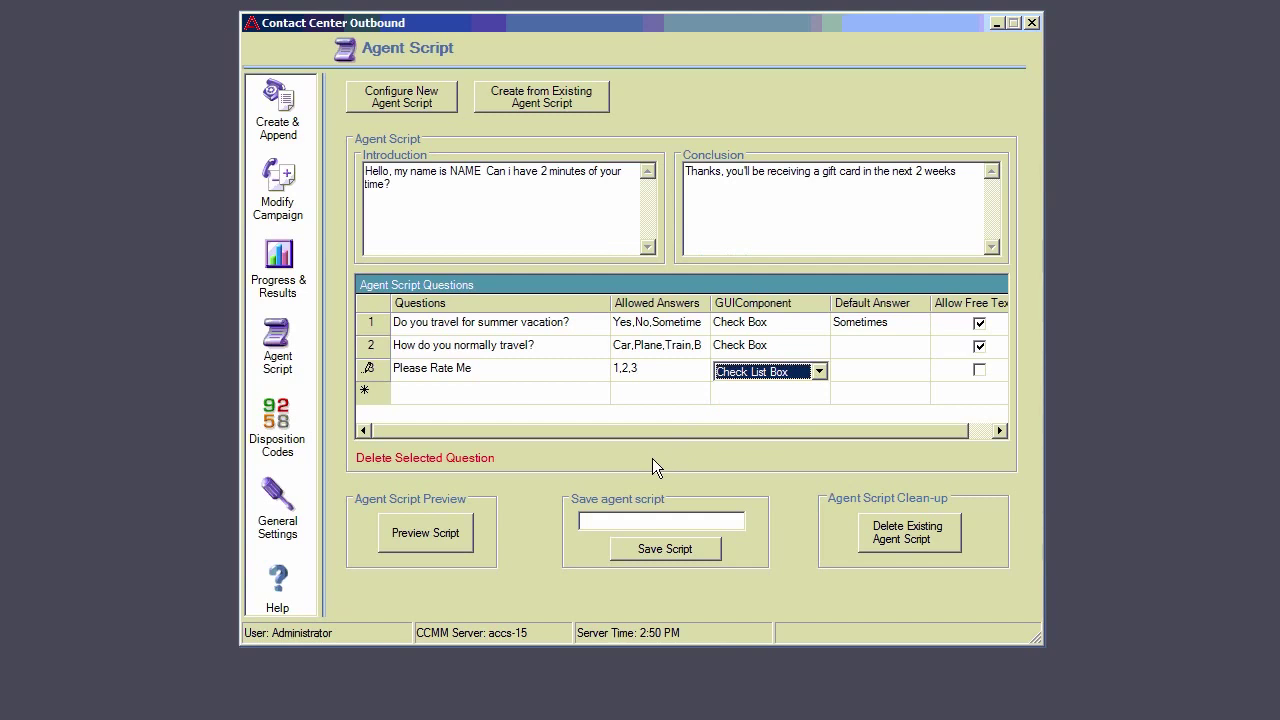
left_click(430, 543)
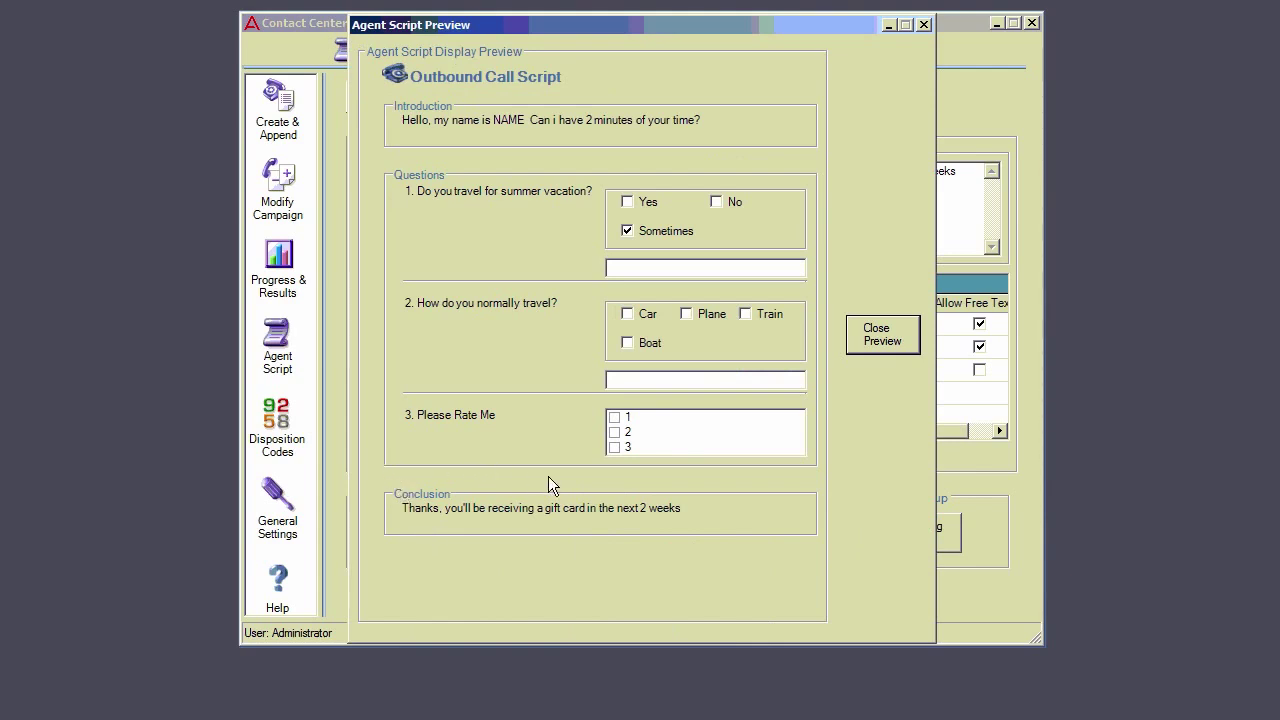
left_click(882, 340)
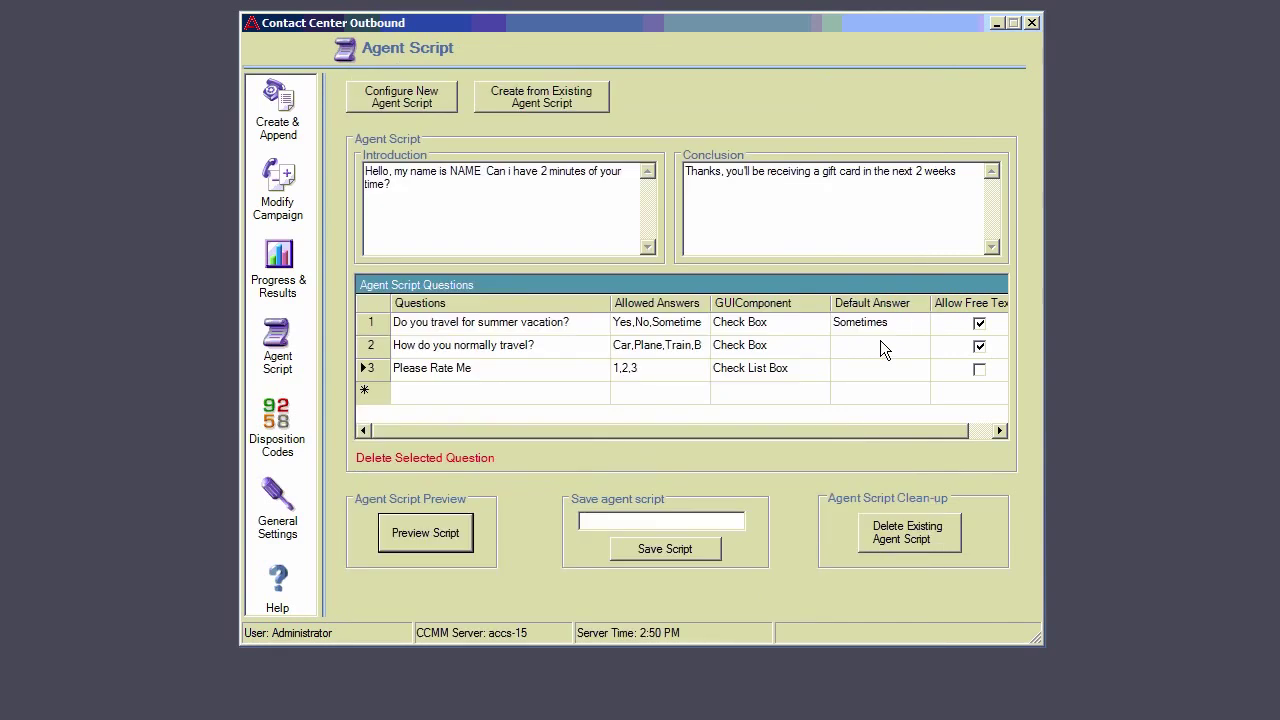
Step: Save the agent script as 'EZ Demo 3', confirming the permanent save
left_click(659, 520)
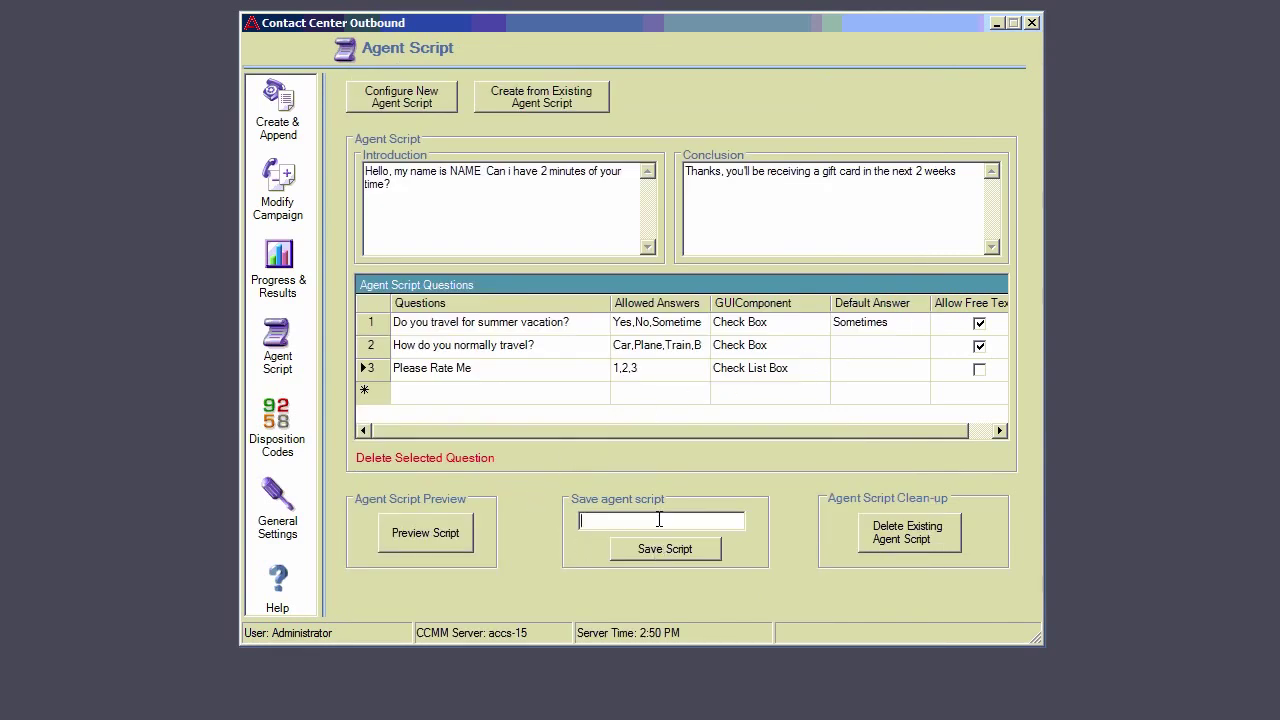
type("EZ Demo 3")
left_click(652, 552)
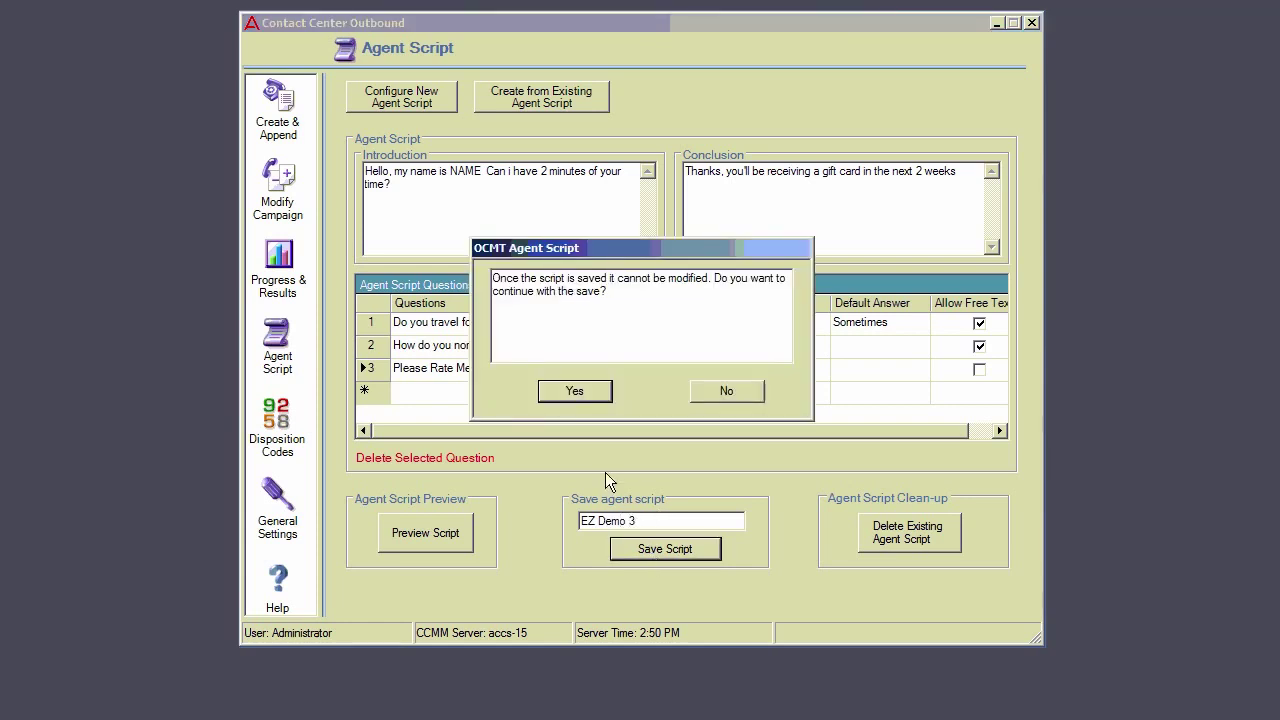
left_click(572, 395)
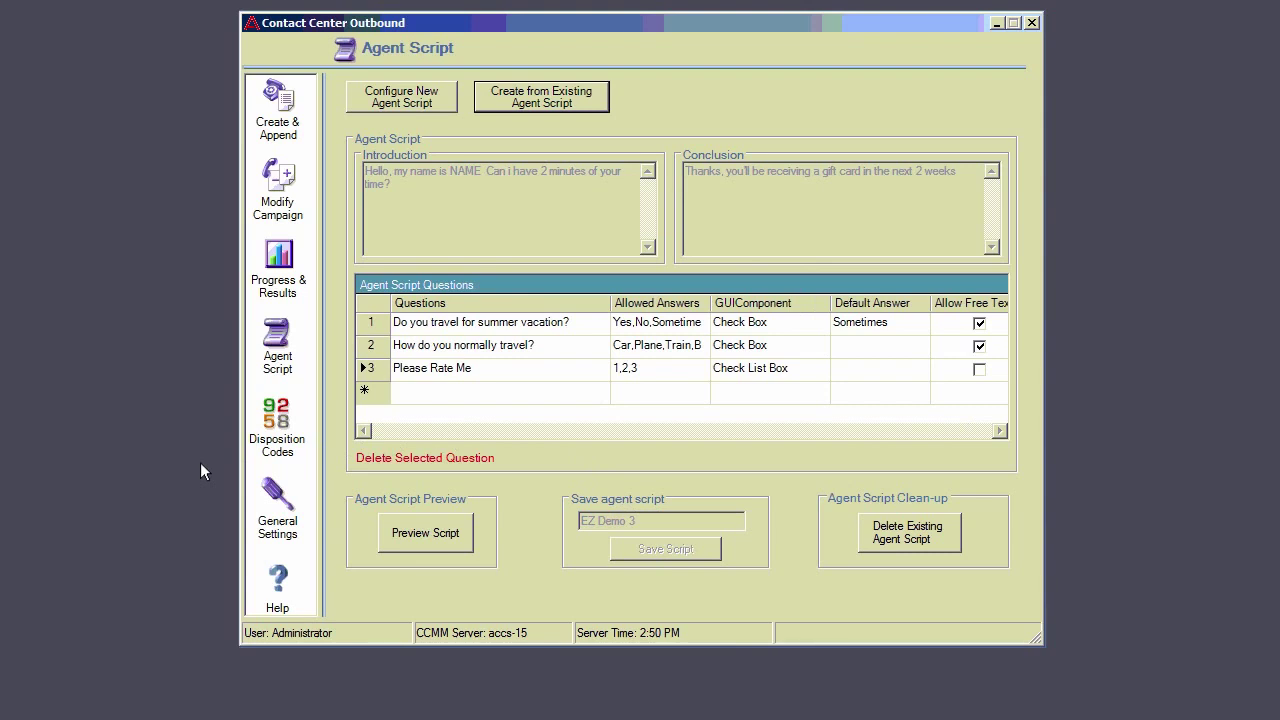
left_click(276, 104)
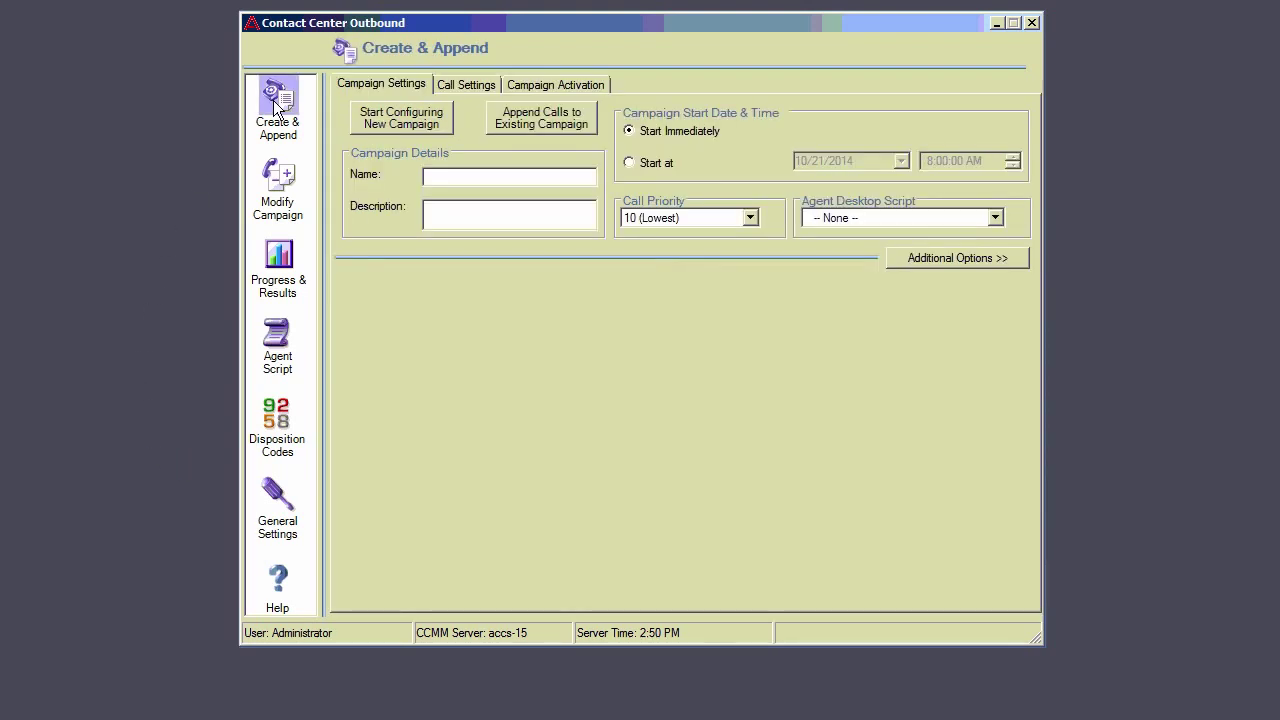
Step: Start a new campaign based on the EZ demo 1 campaign's settings
left_click(396, 118)
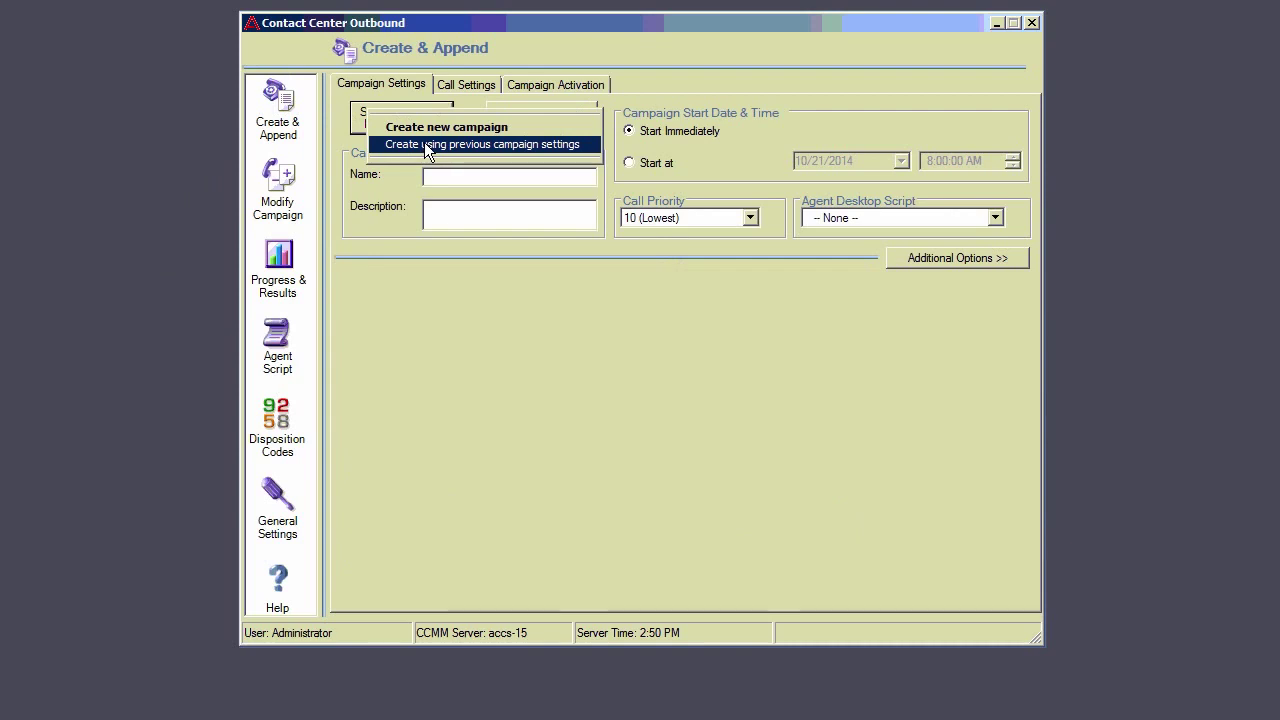
left_click(427, 147)
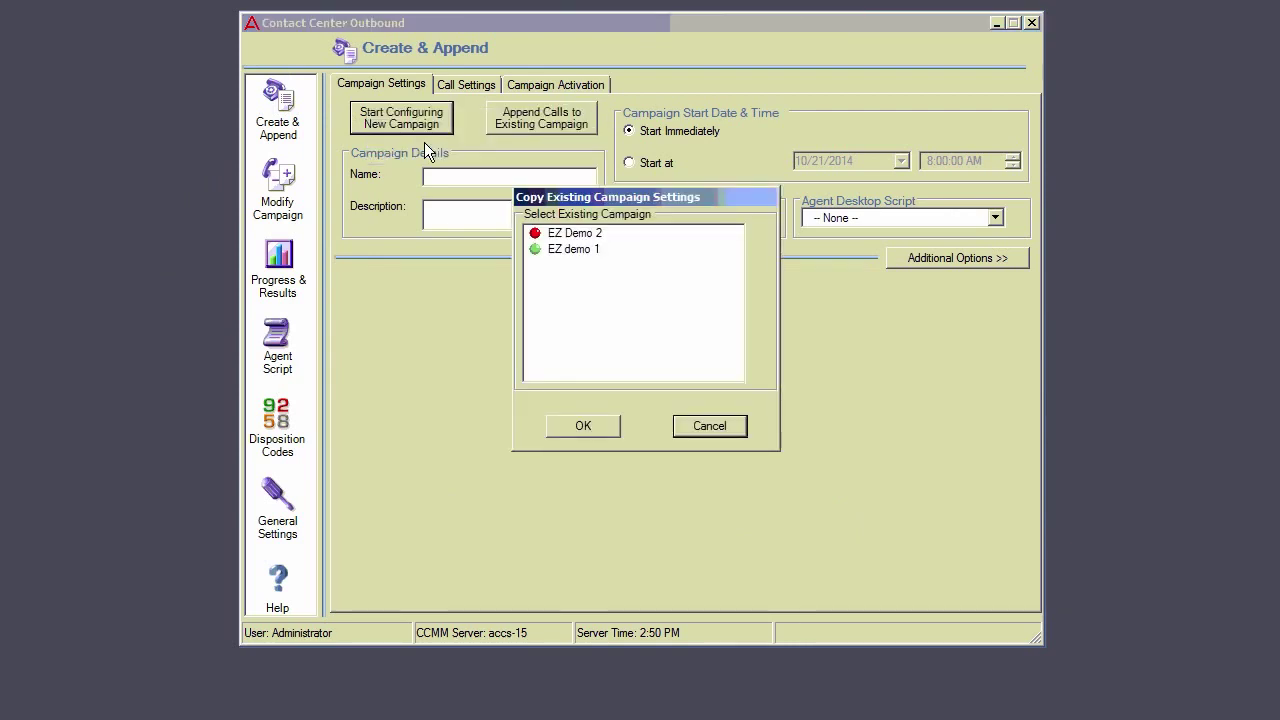
left_click(551, 250)
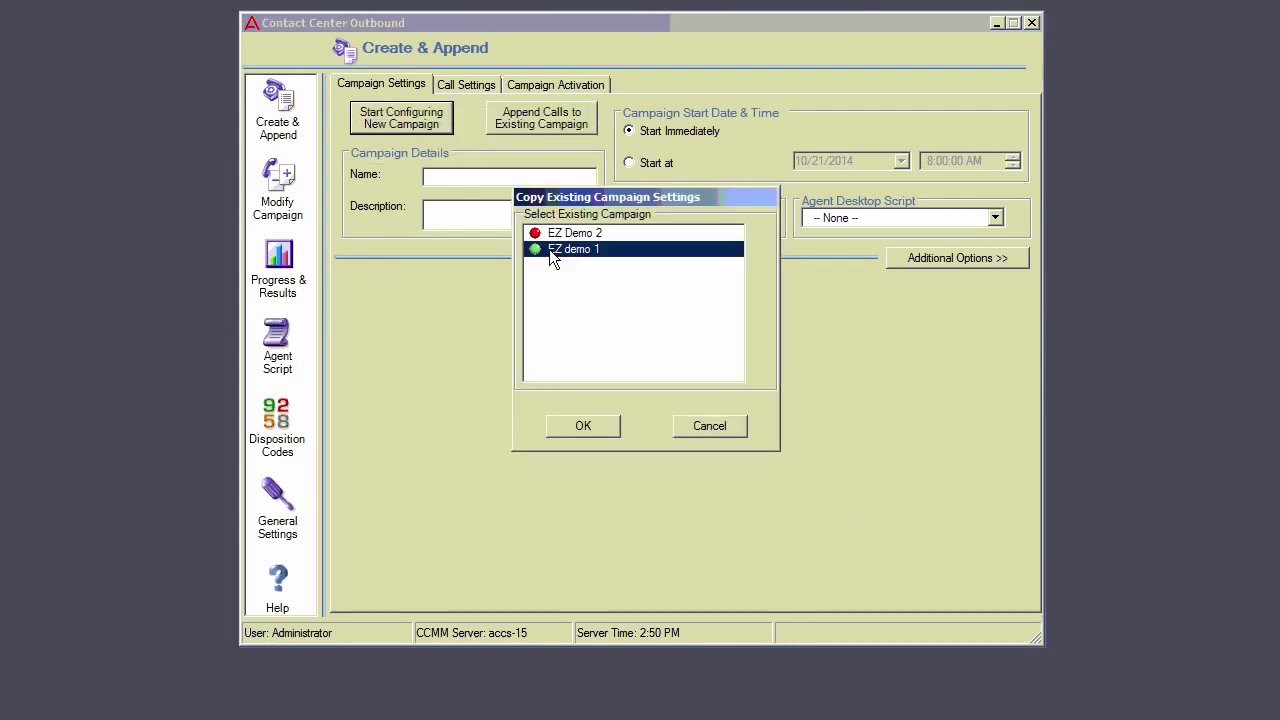
left_click(591, 425)
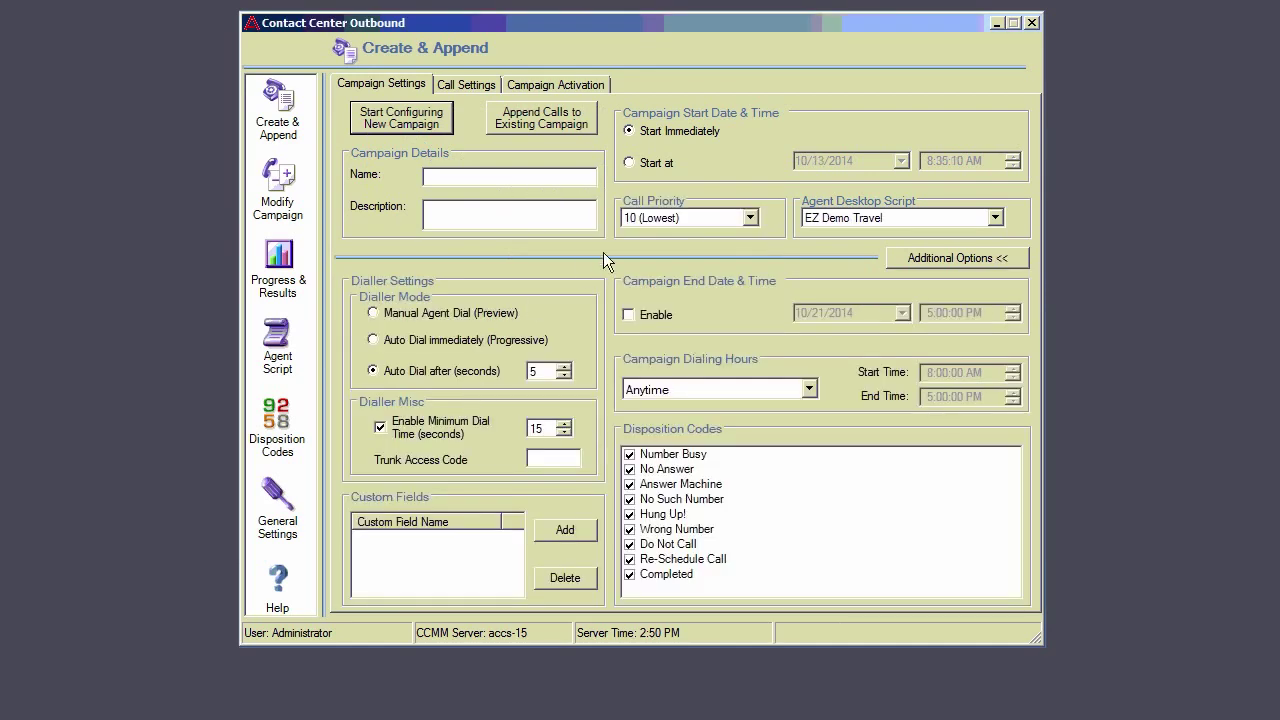
Step: Name the campaign EZ Demo 3 and schedule it to start on 10/29/2014
left_click(512, 176)
type("EZ Dem")
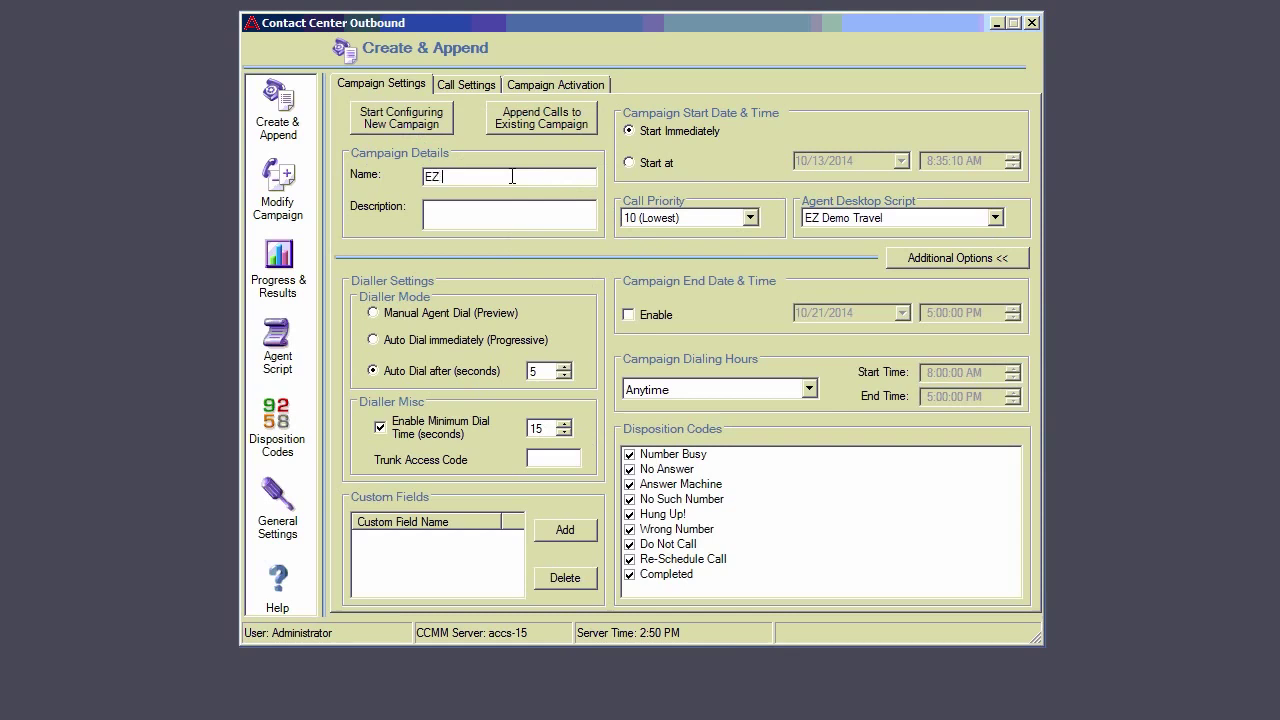
type("3")
left_click(630, 162)
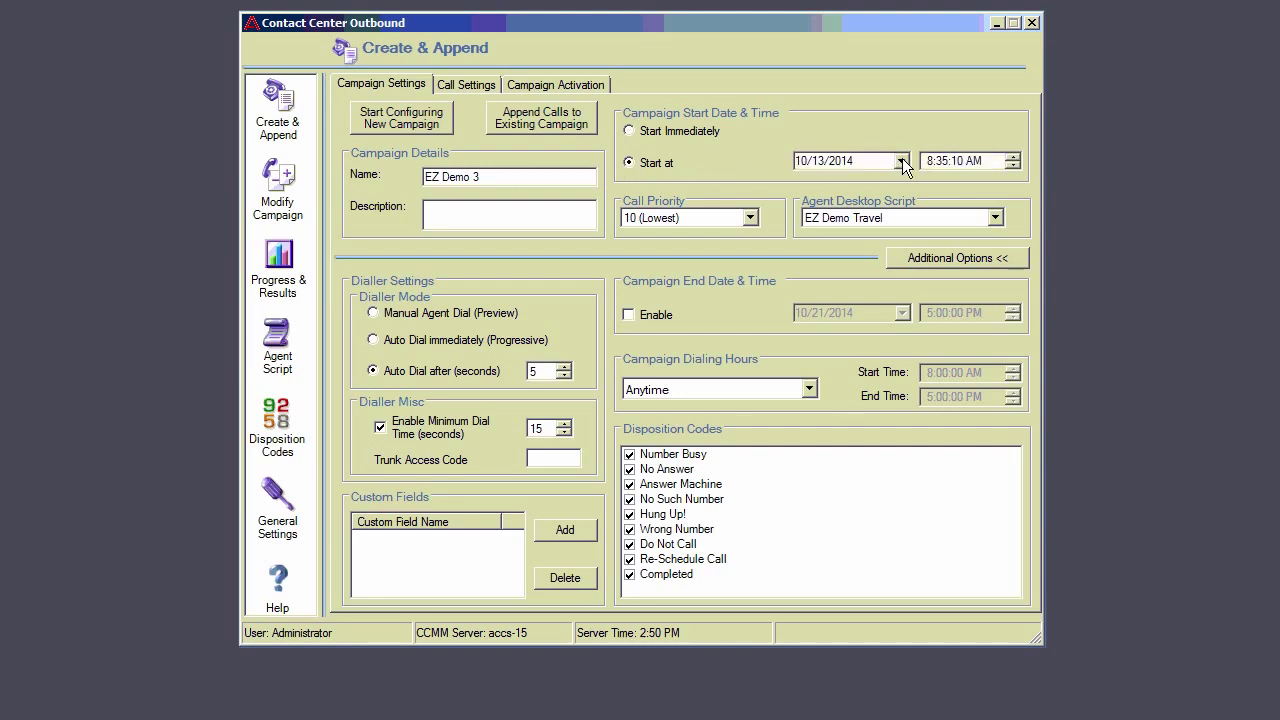
left_click(901, 161)
left_click(893, 286)
Step: Set the campaign's agent desktop script to EZ Demo 3
left_click(995, 218)
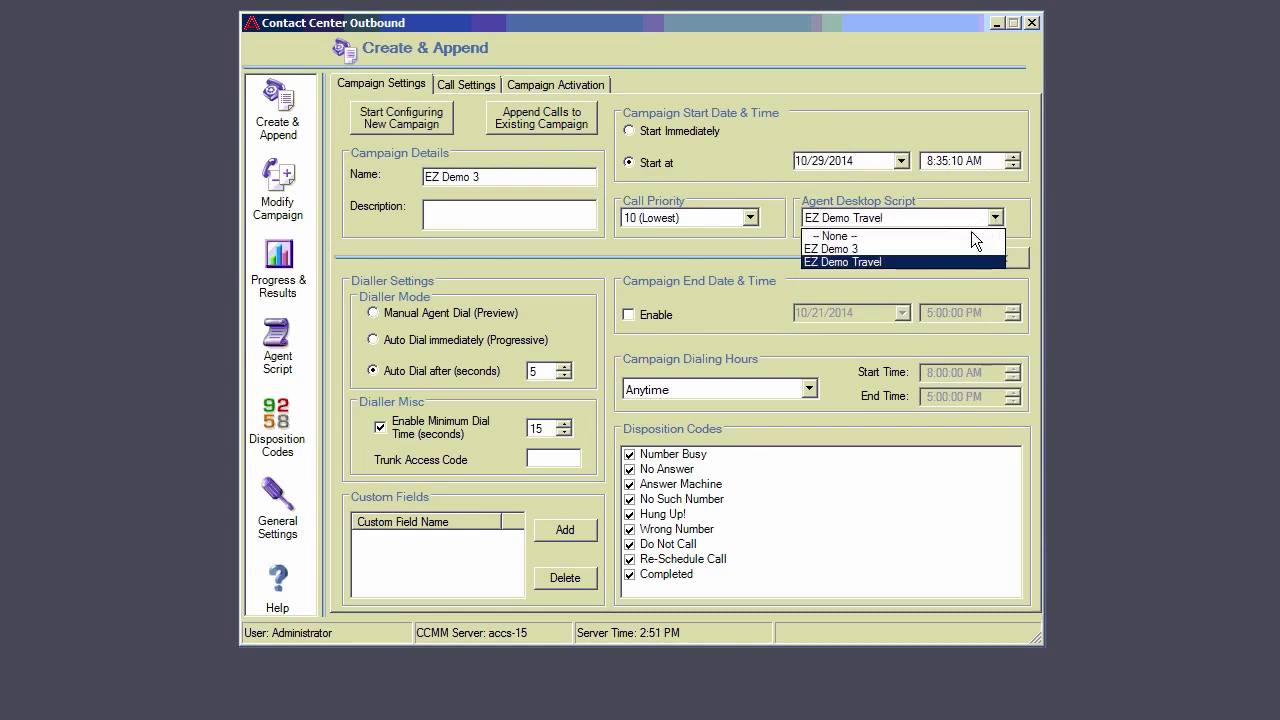
left_click(839, 247)
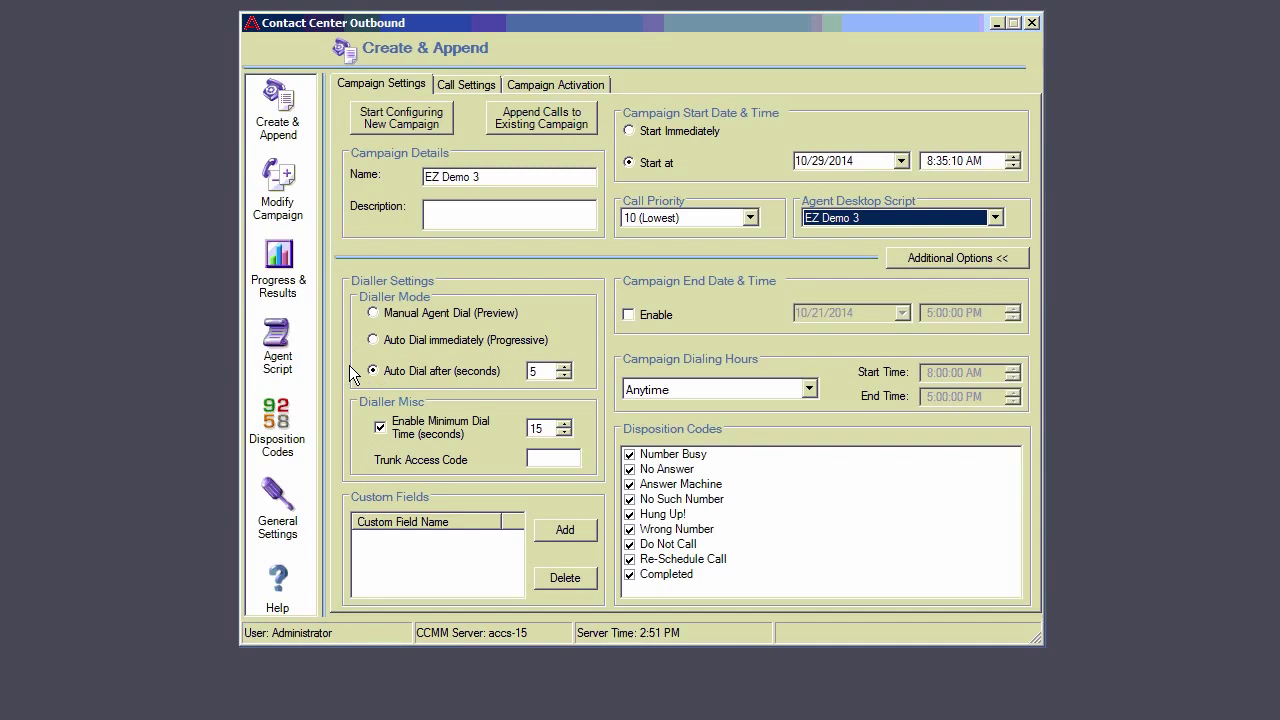
left_click(466, 85)
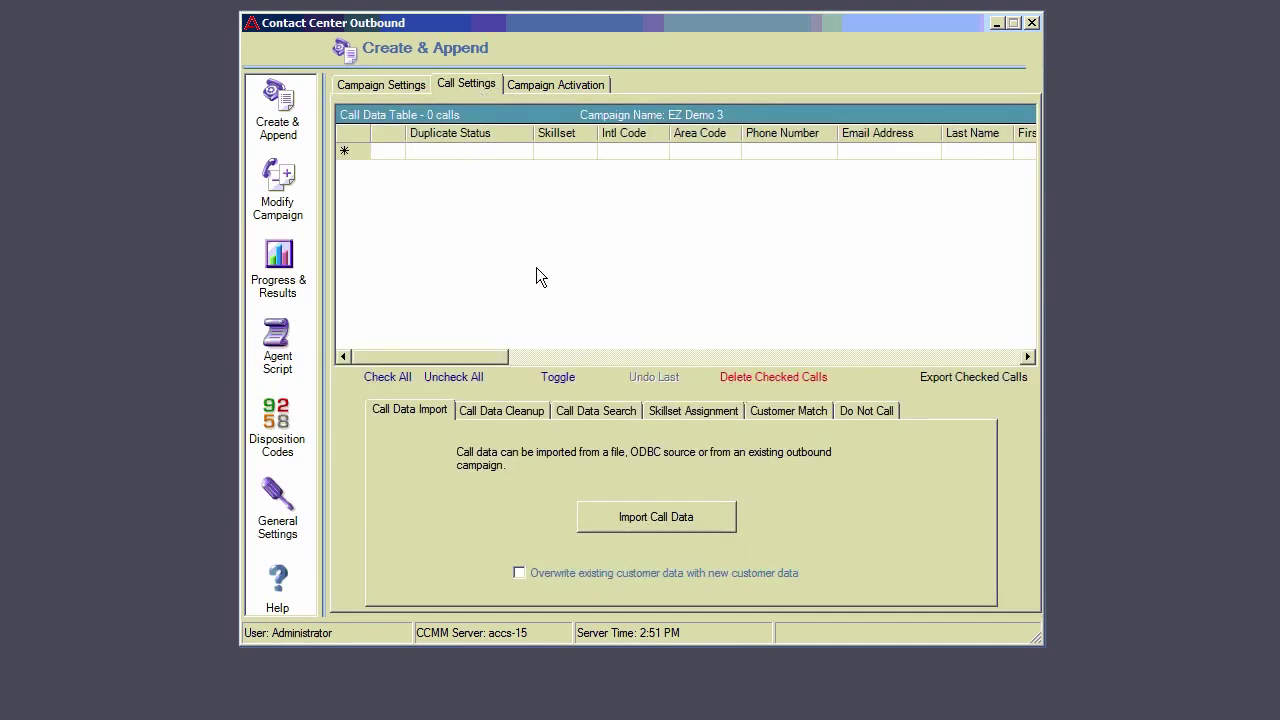
Step: Cancel the call data import and add a new call record row instead
left_click(656, 518)
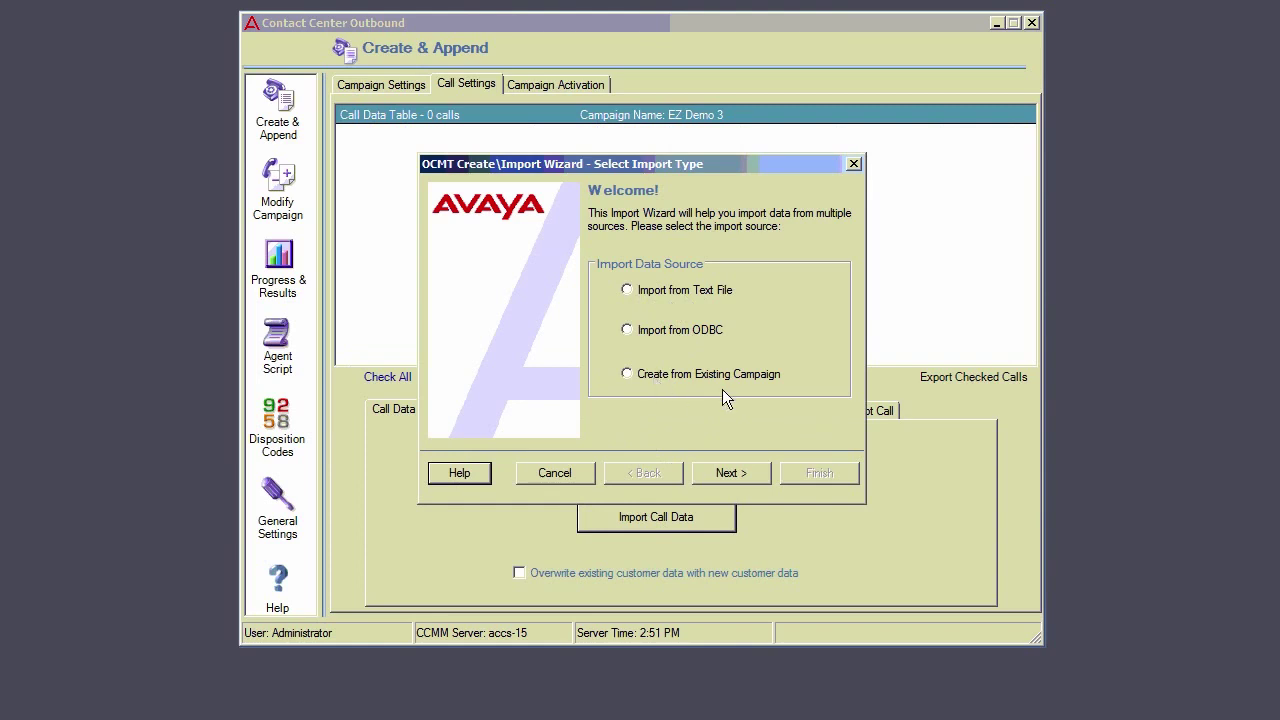
left_click(555, 472)
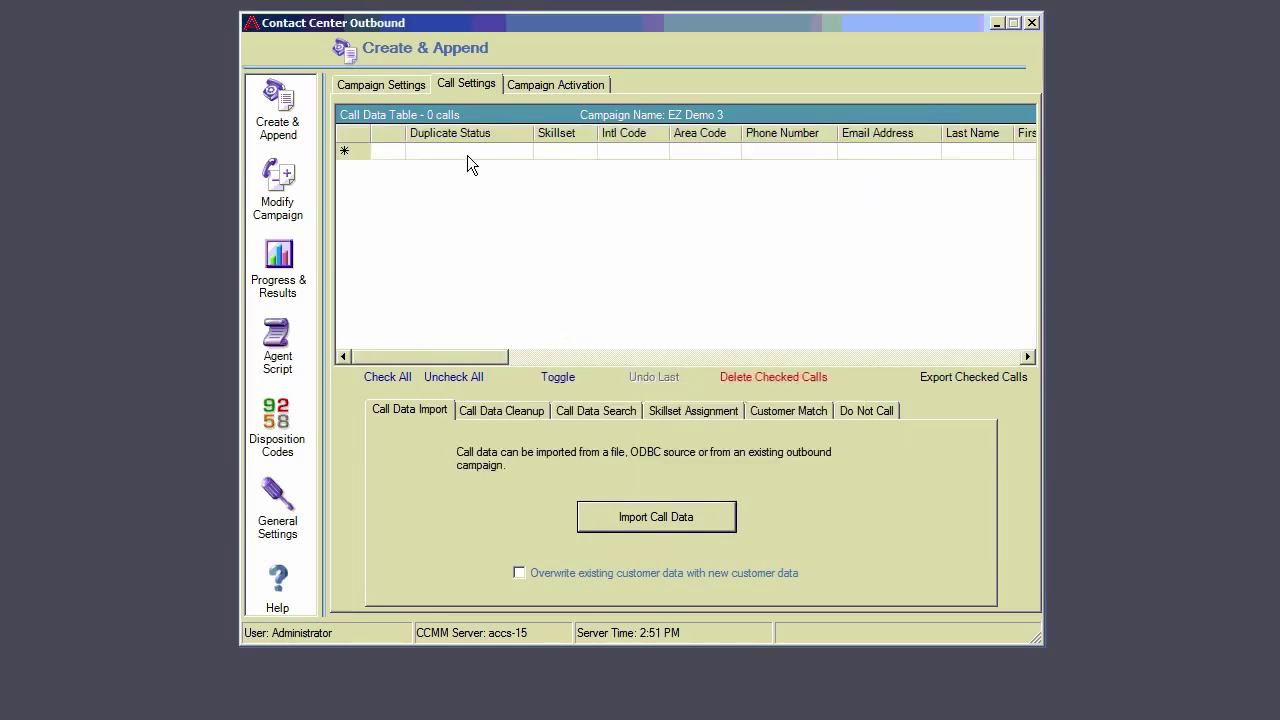
left_click(387, 152)
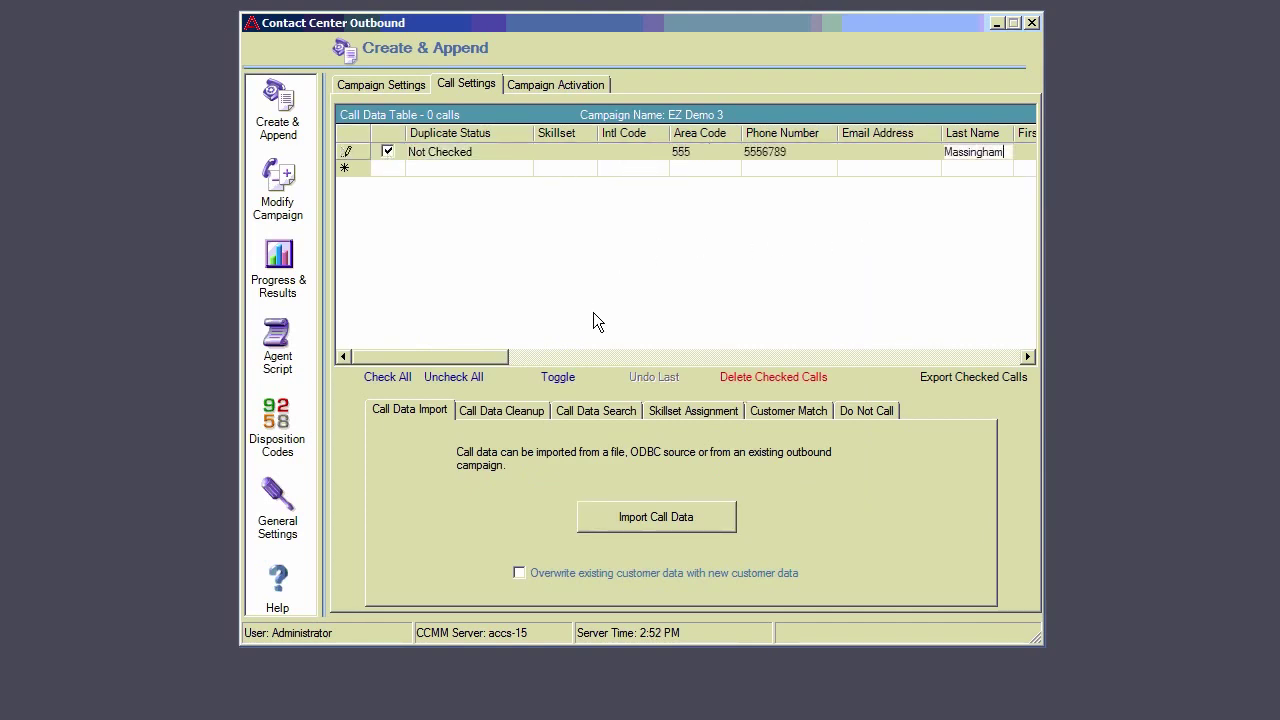
Step: Assign skillset OB_Skill1 to call rows matching the entered phone number
left_click(696, 413)
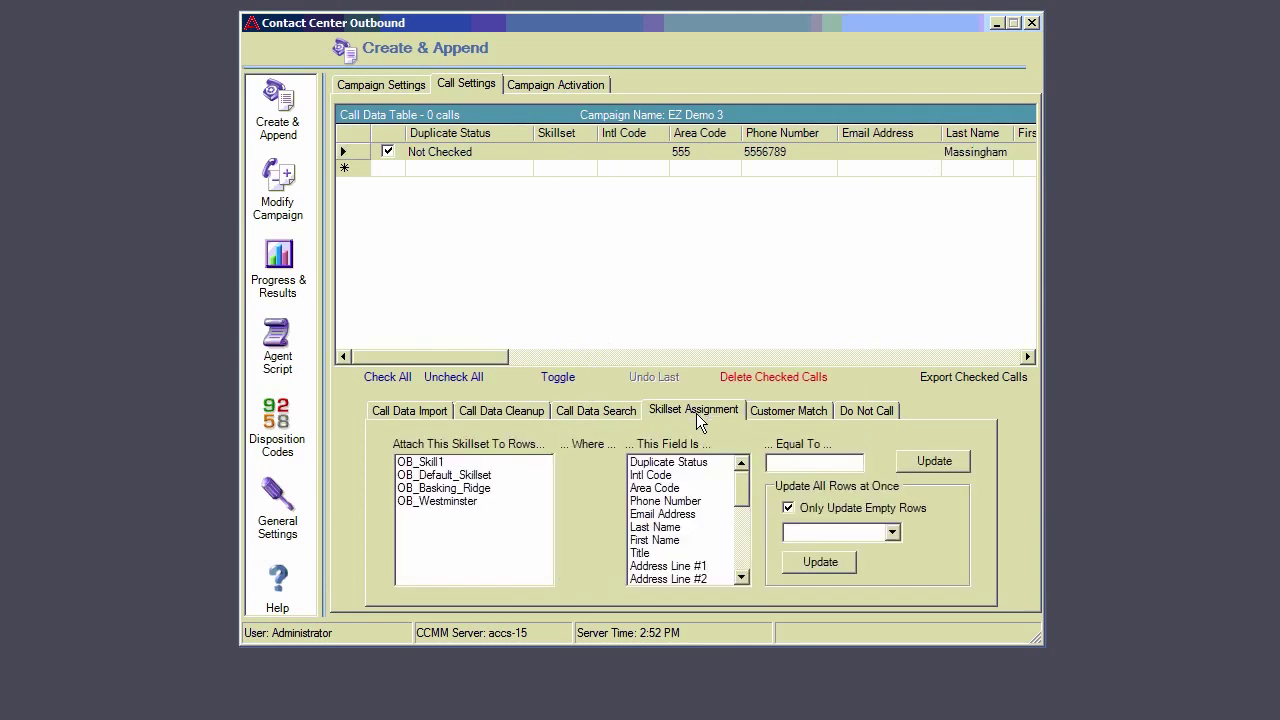
left_click(432, 465)
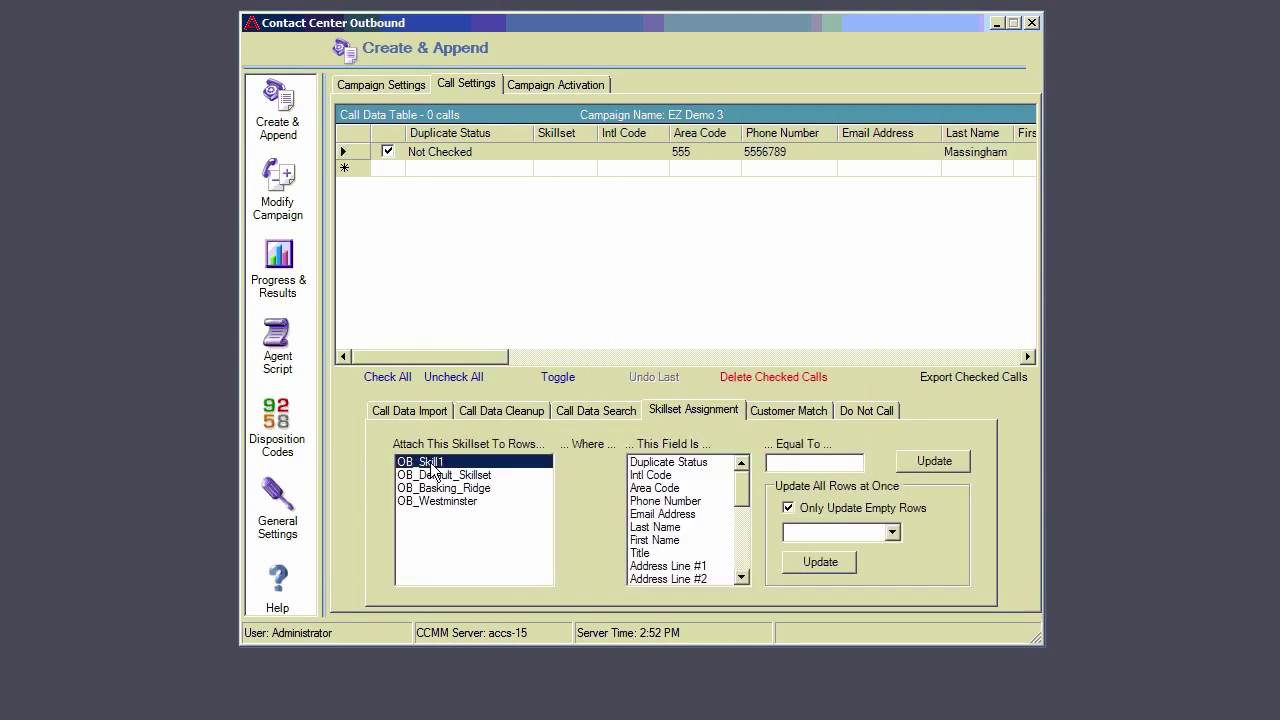
left_click(658, 501)
left_click(806, 462)
type("5")
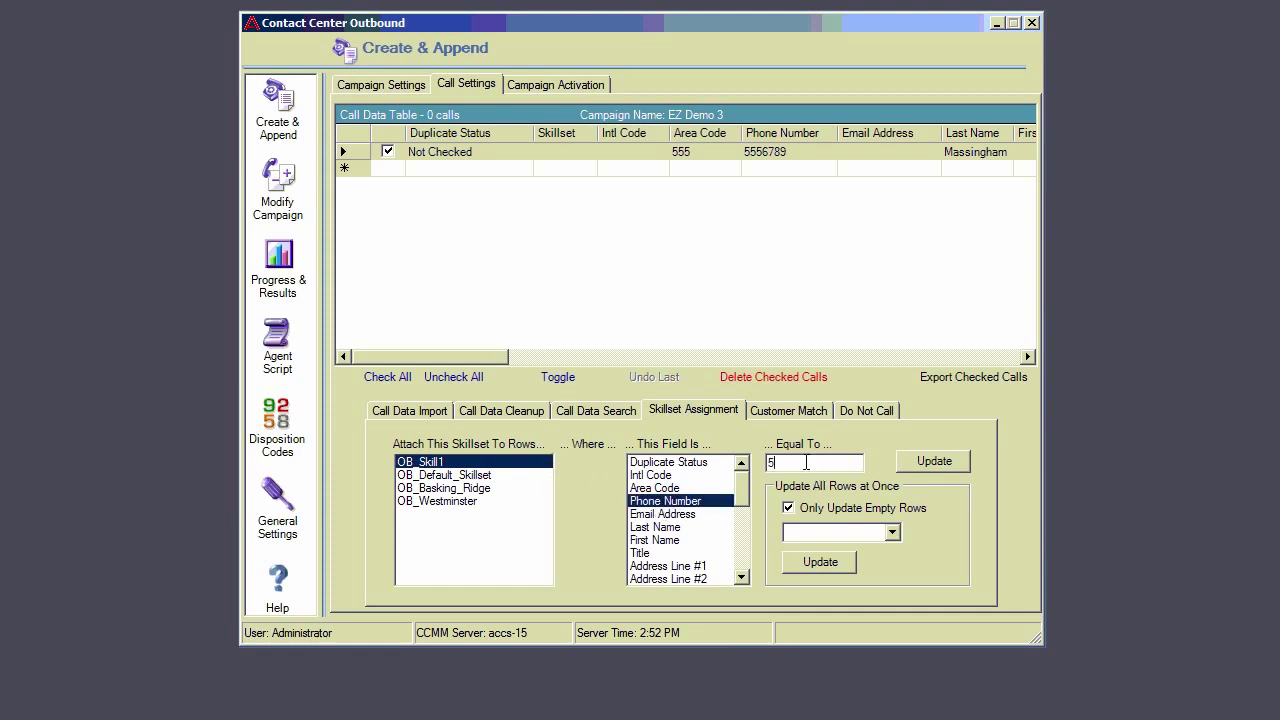
type("556789")
left_click(929, 465)
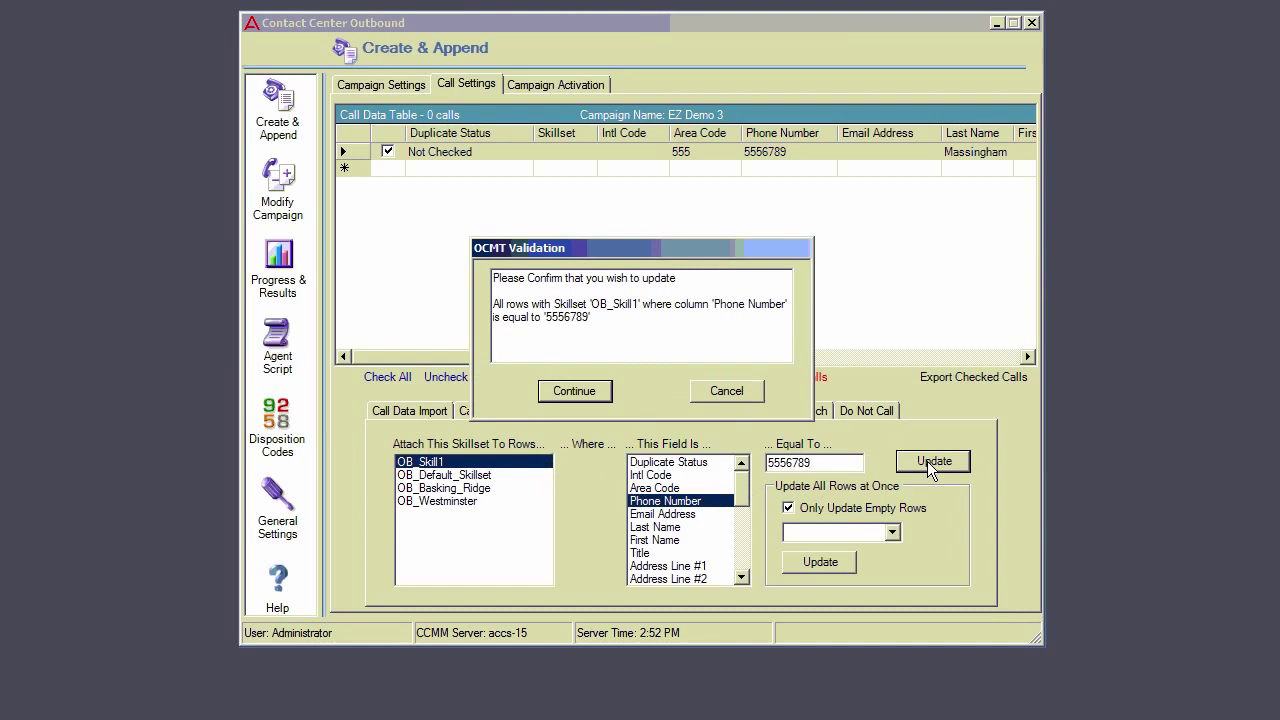
left_click(583, 391)
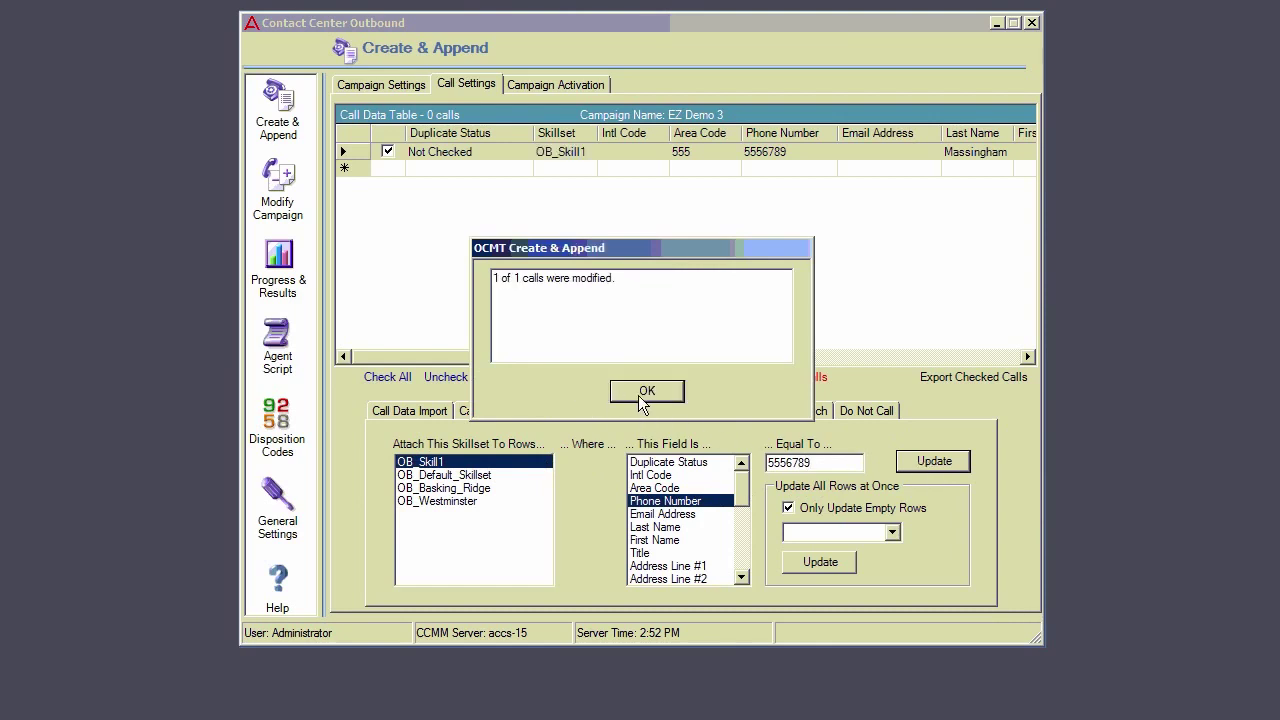
left_click(647, 391)
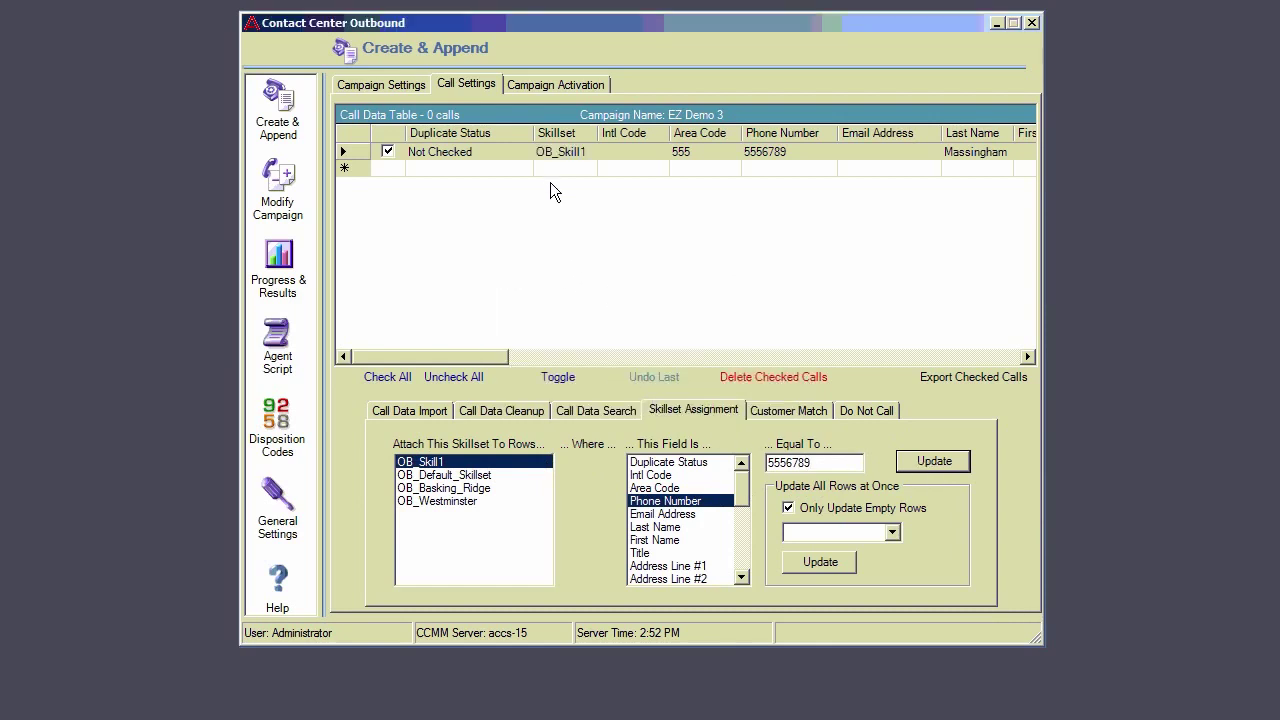
left_click(549, 89)
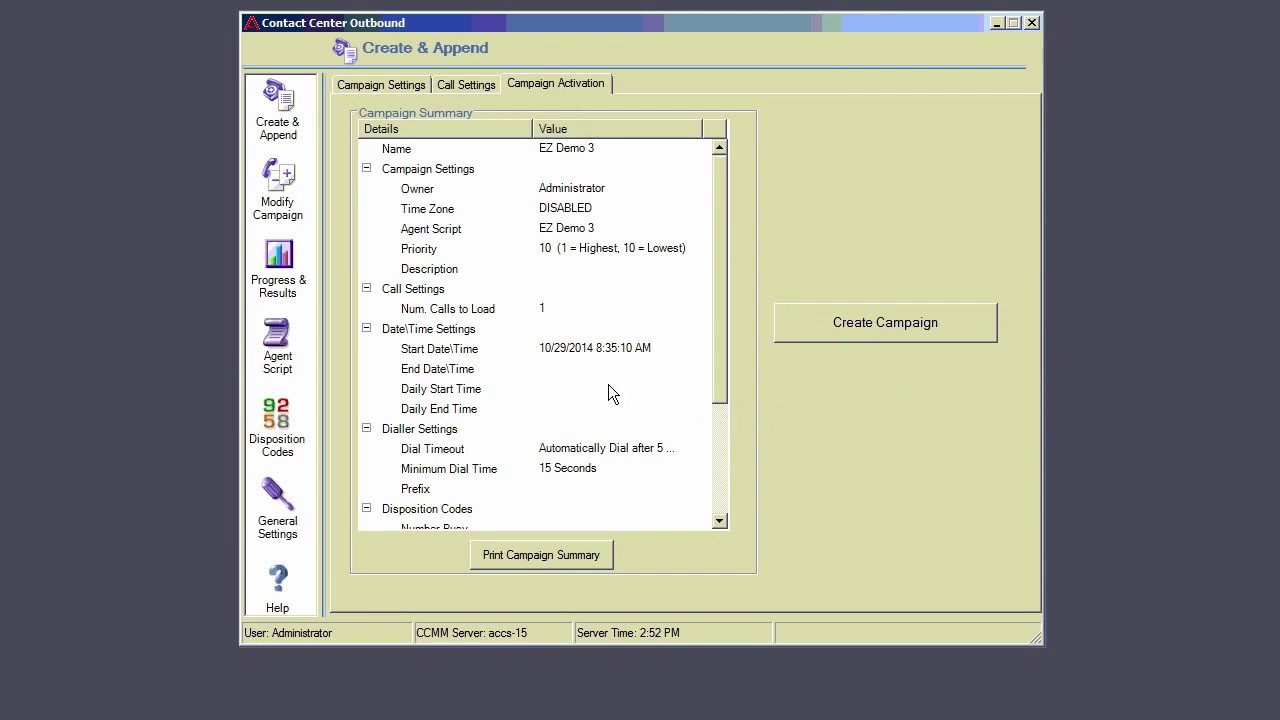
Step: View Progress & Results and the EZ demo 1 campaign's chart
left_click(277, 261)
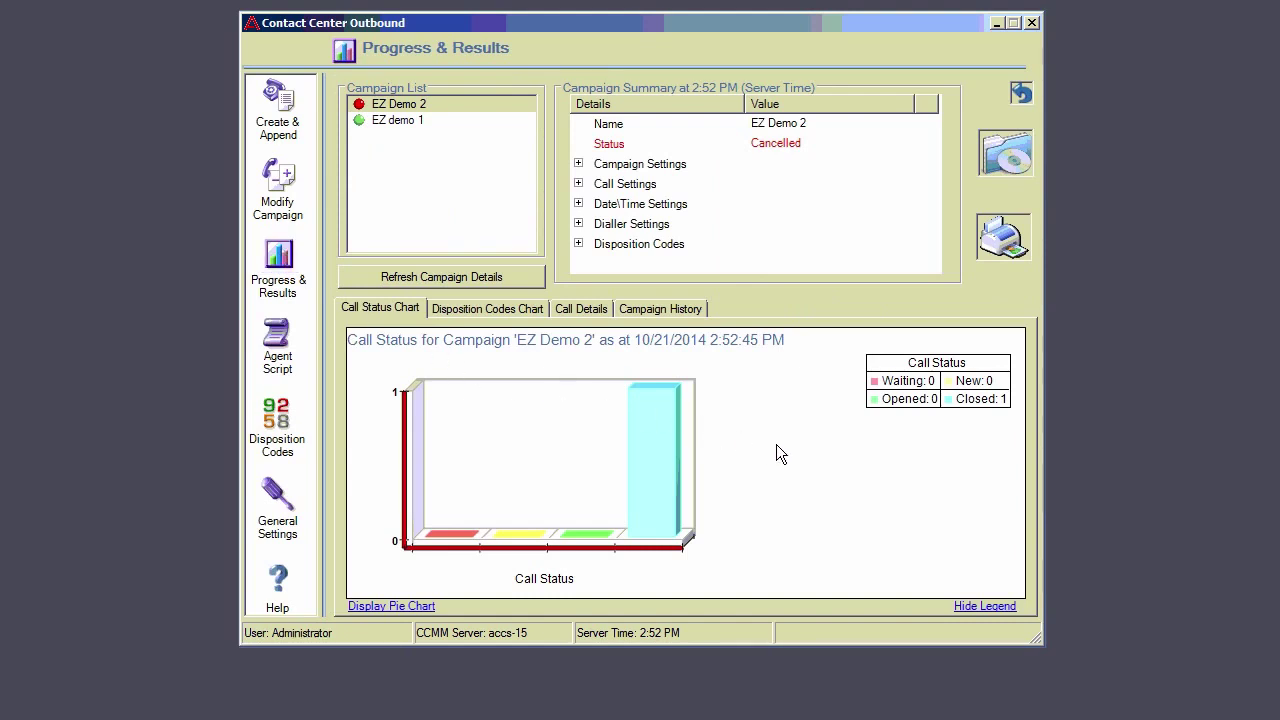
left_click(407, 121)
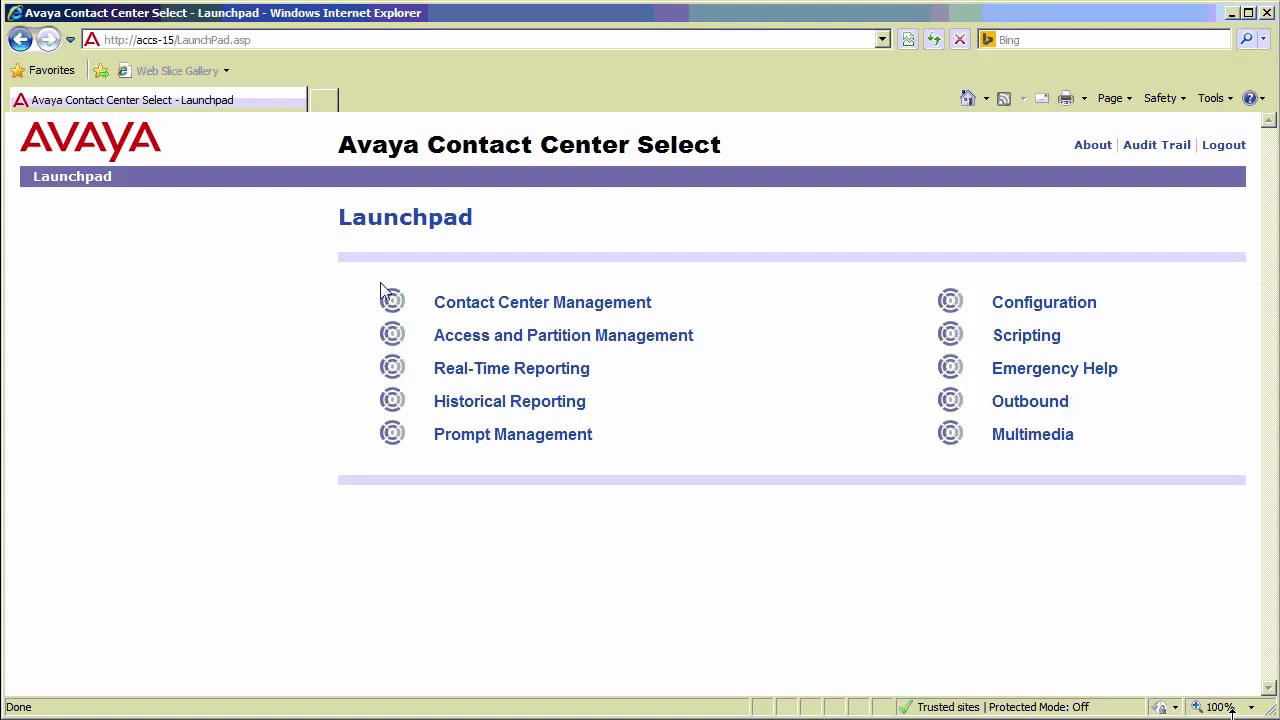
Step: In Contact Center Management, view skillsets of the Westminster supervisor's assigned agent
left_click(595, 306)
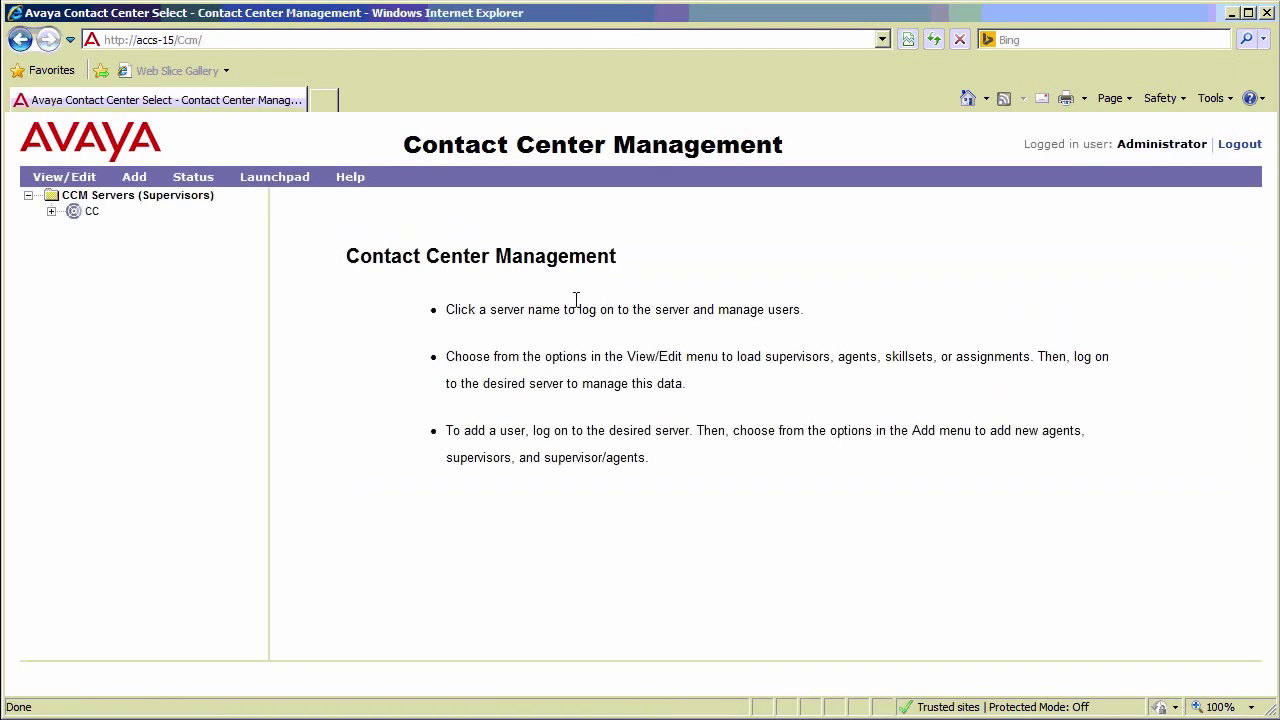
left_click(70, 213)
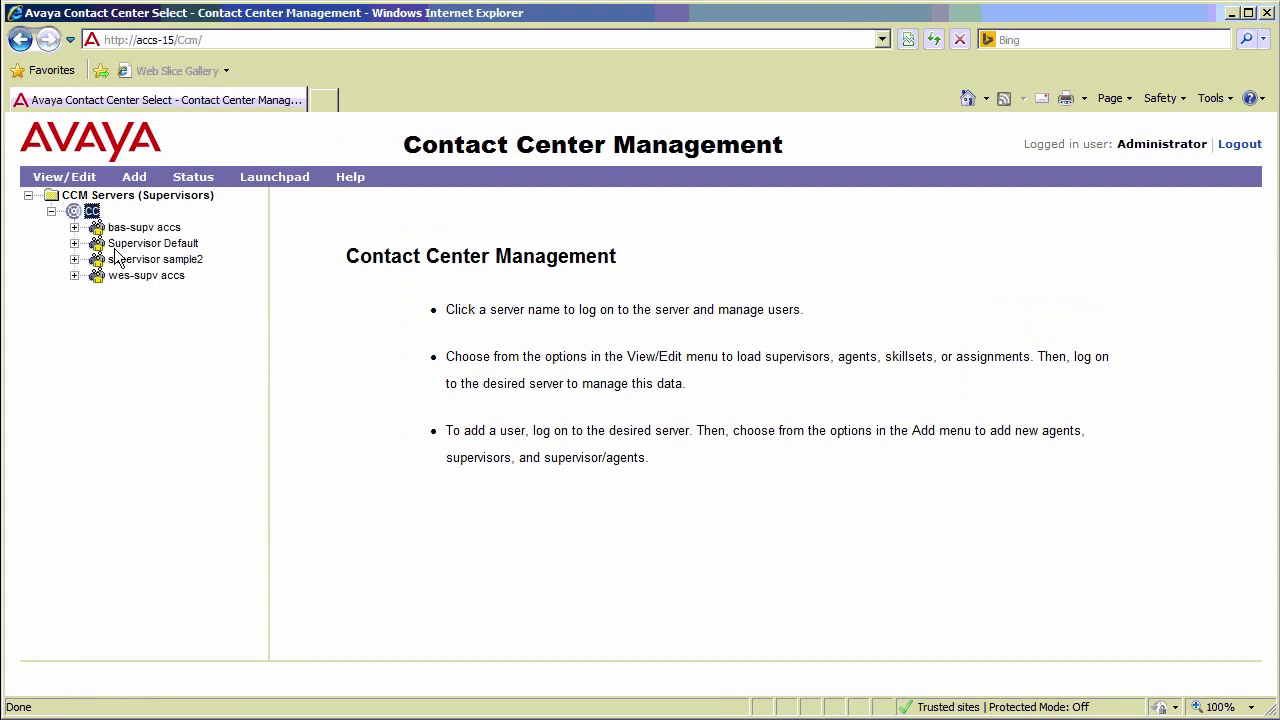
left_click(97, 277)
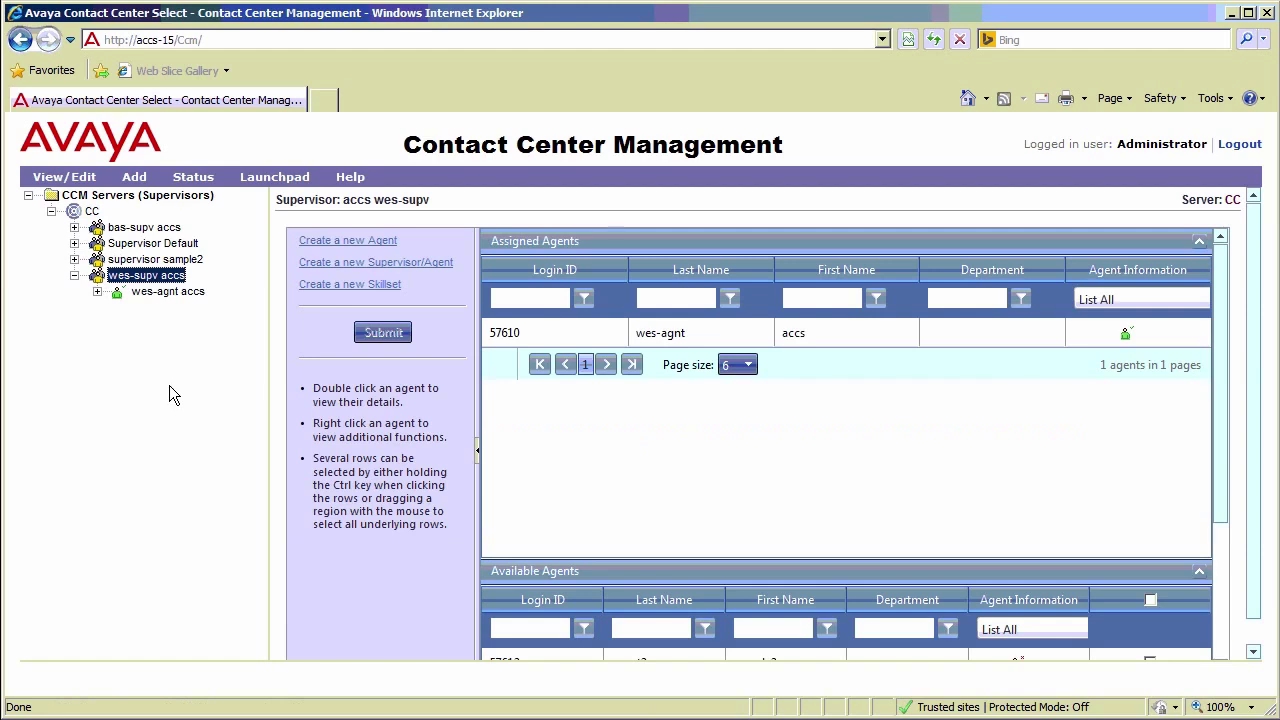
right_click(510, 339)
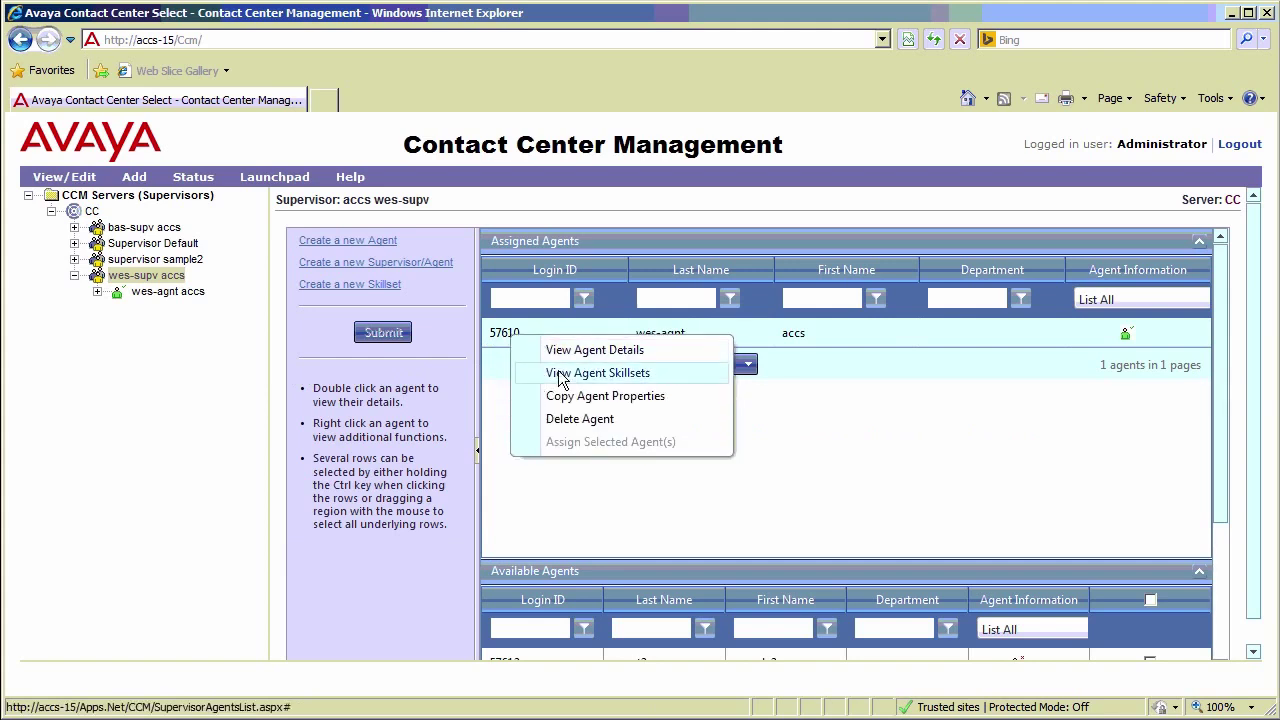
left_click(559, 374)
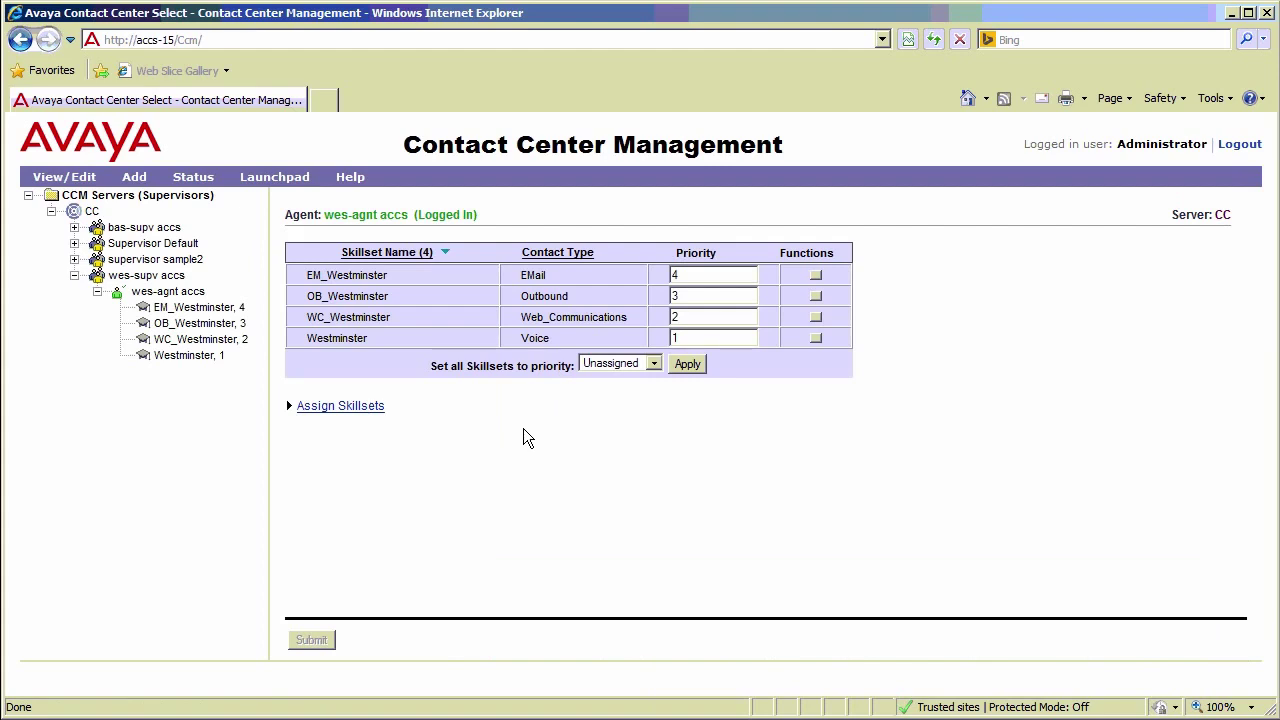
Step: Search assignable skillsets for 'EM' and check priority options for EM_Basking_Ridge
left_click(350, 412)
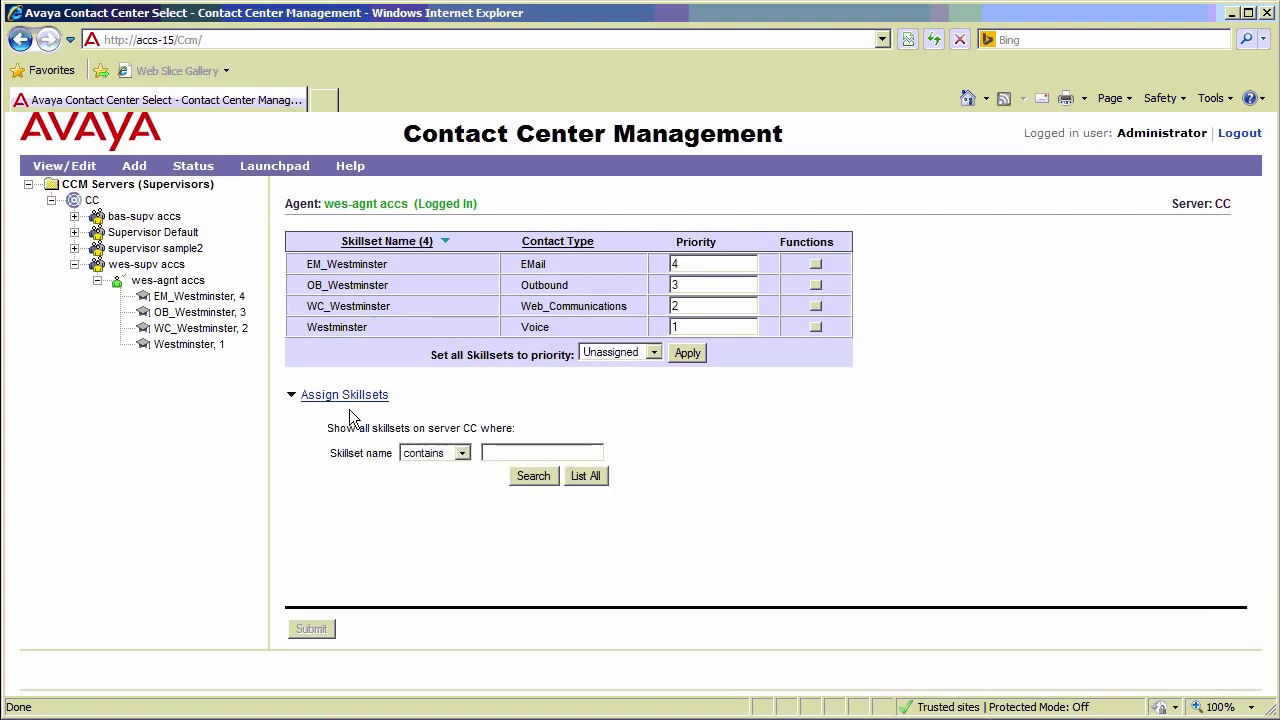
left_click(500, 452)
type("EM")
left_click(535, 477)
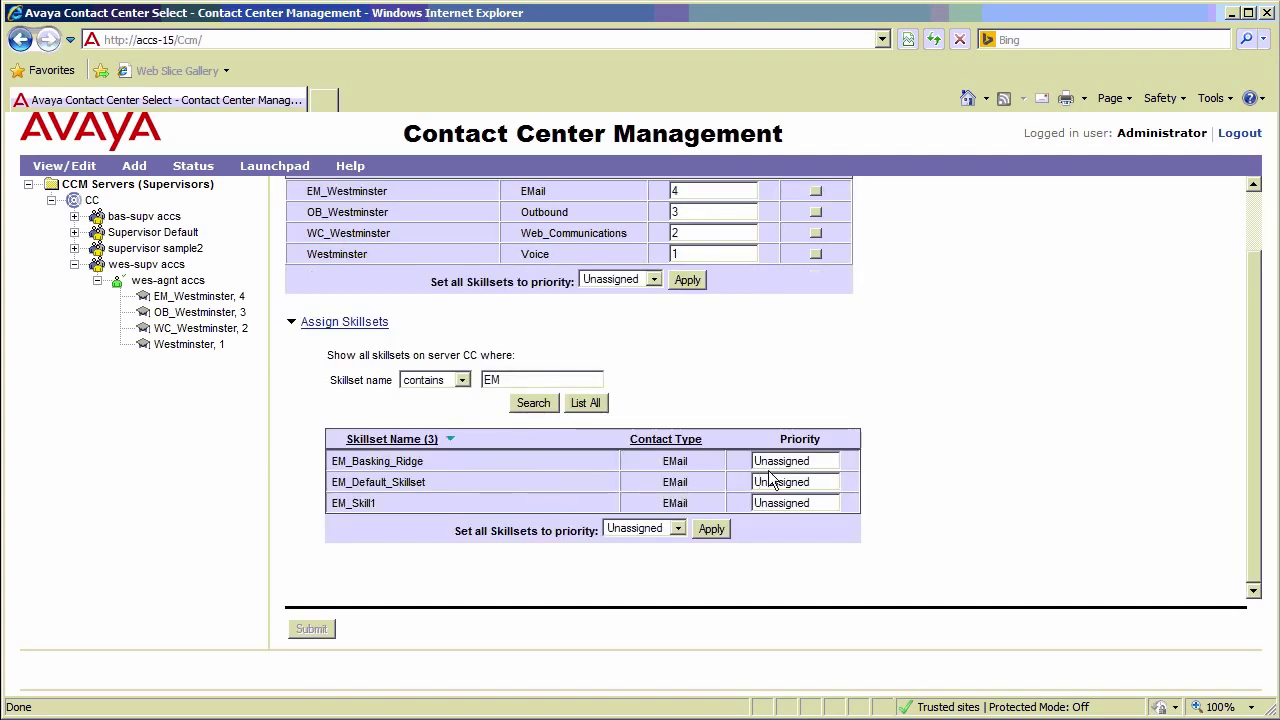
left_click(830, 462)
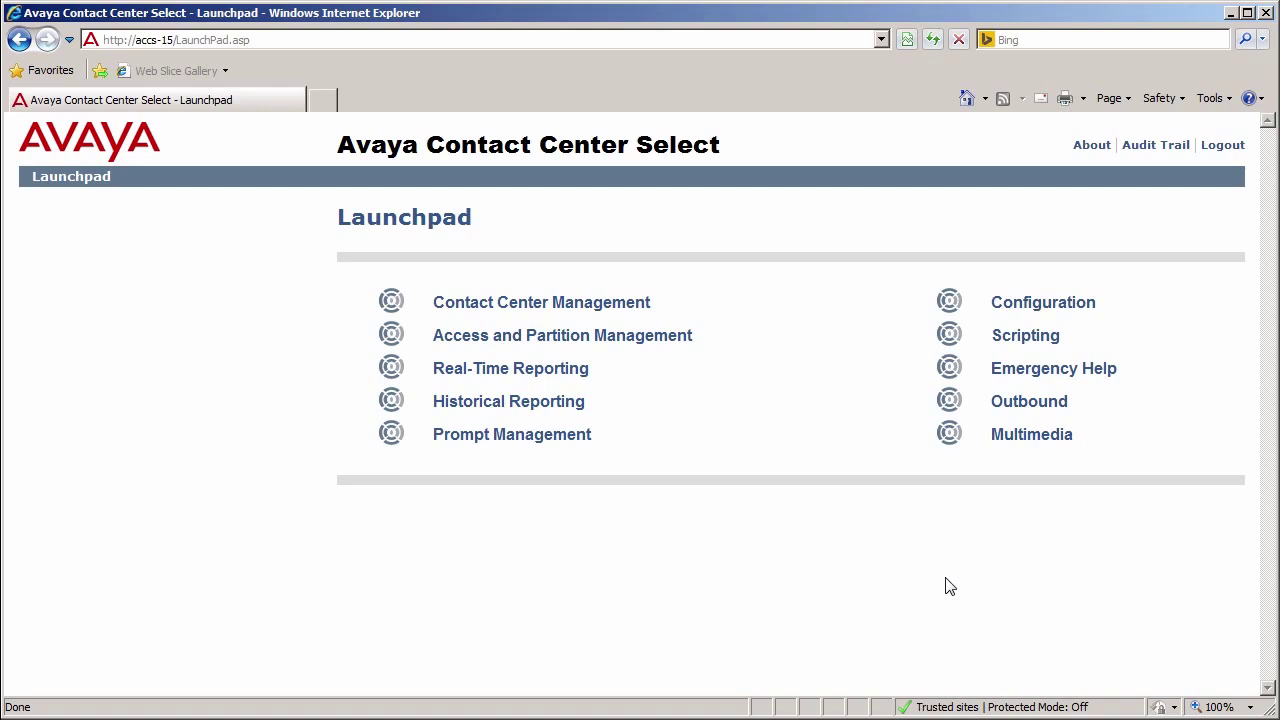
Step: Open the Contacts By Agent template under CC > Contact Summary in Historical Reporting
left_click(551, 410)
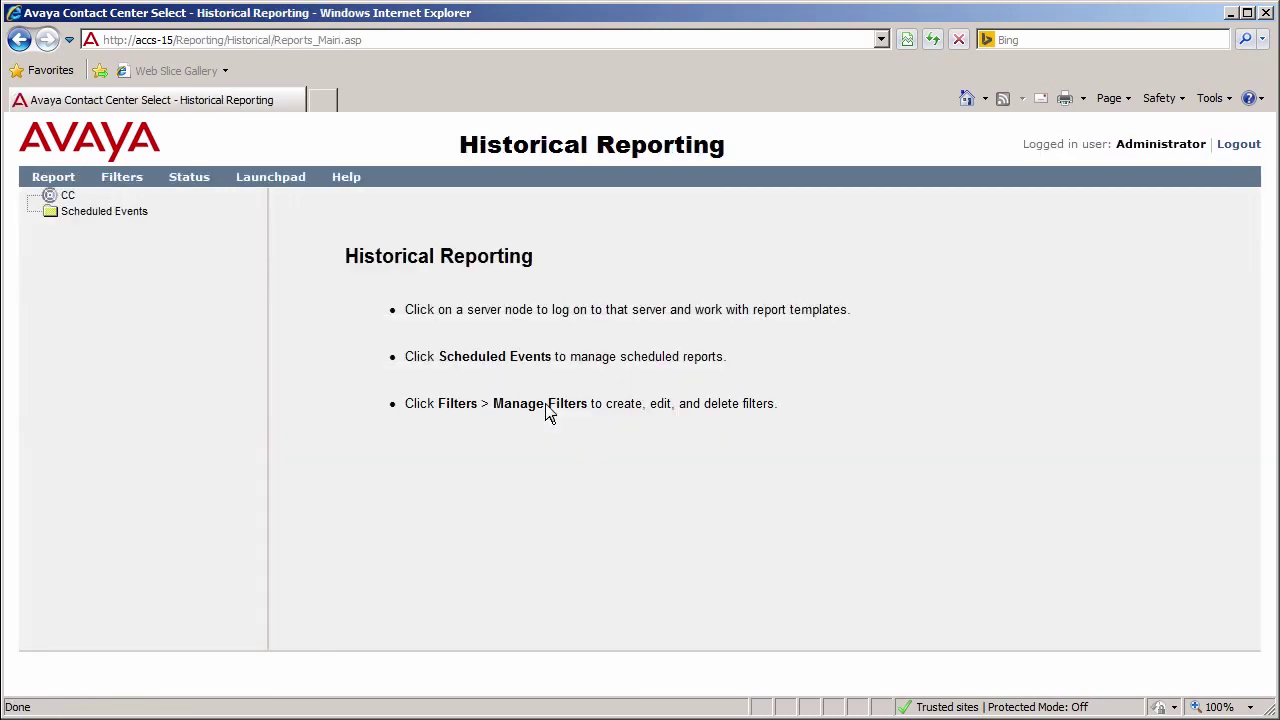
left_click(64, 197)
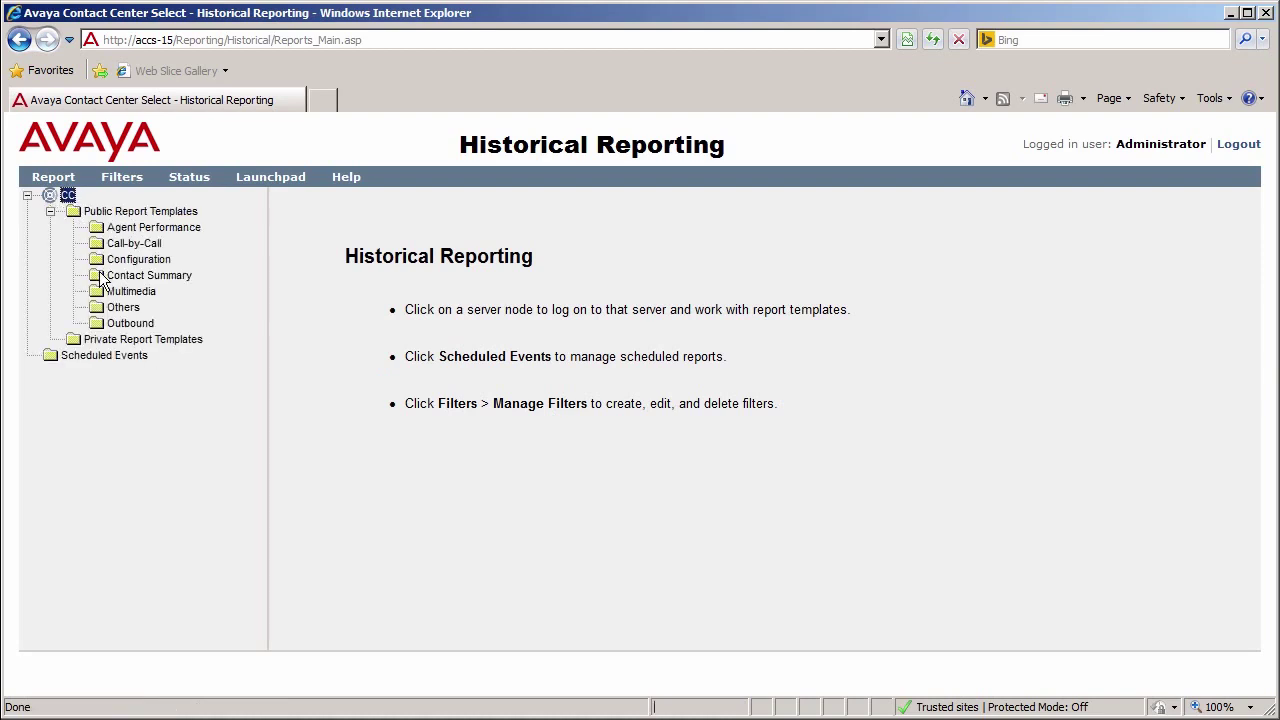
left_click(103, 279)
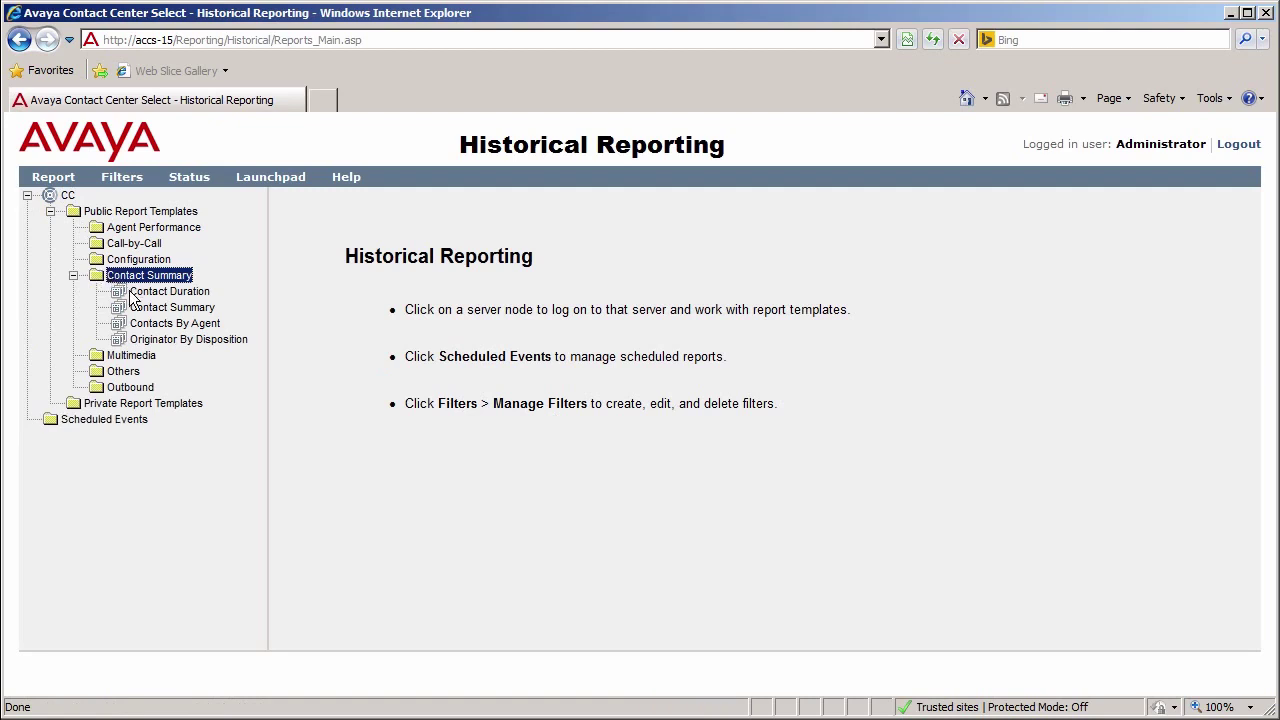
left_click(158, 325)
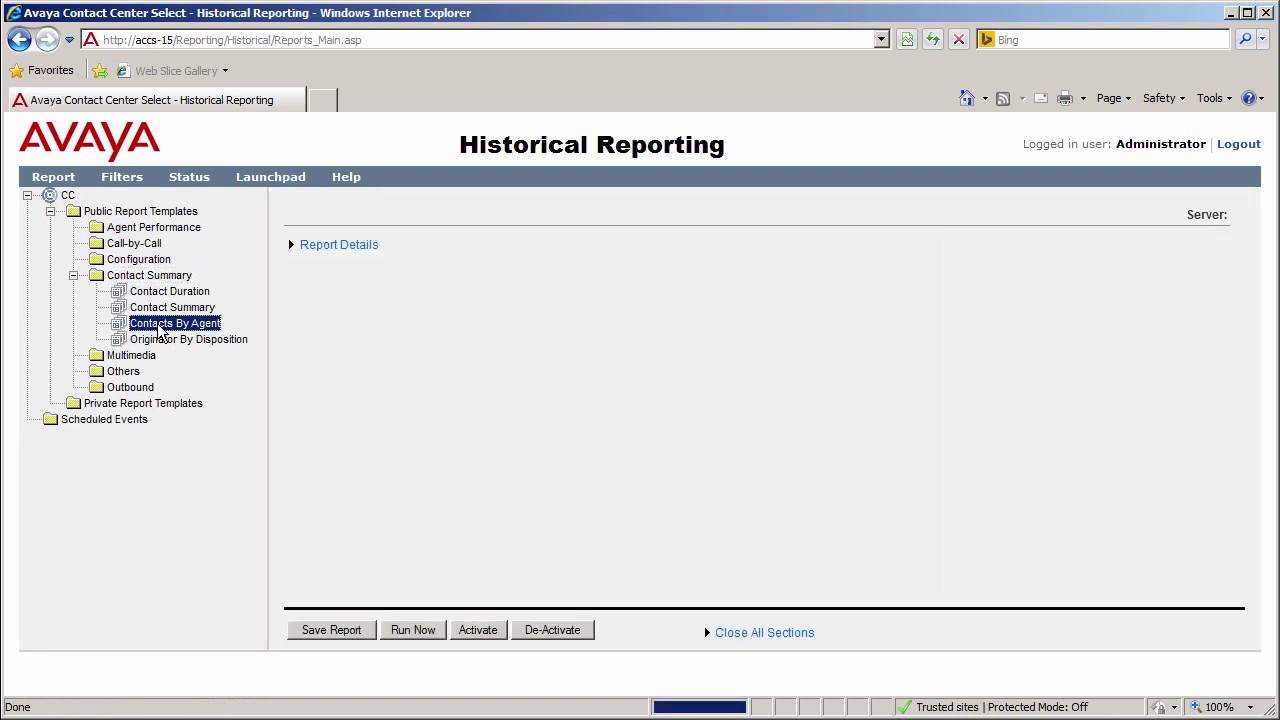
left_click(343, 246)
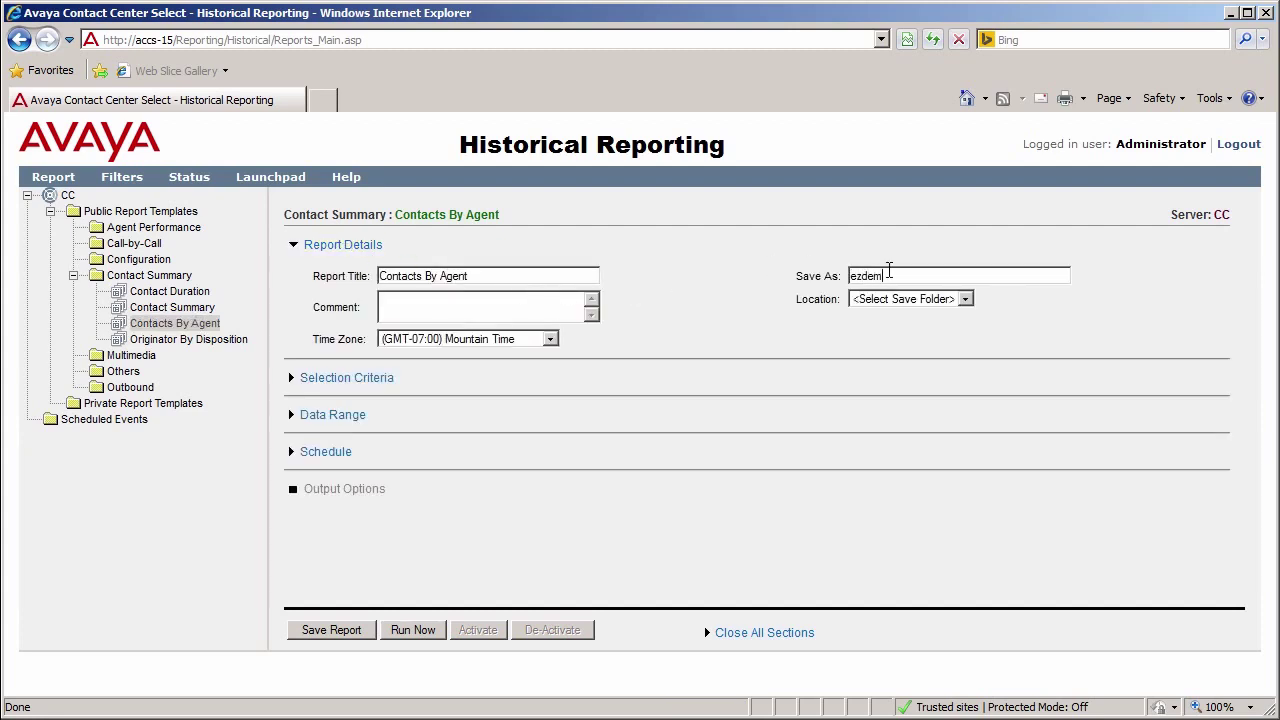
Step: Filter the report's selection criteria to the Westminster agent (Agent GivenName equal to accs)
left_click(380, 379)
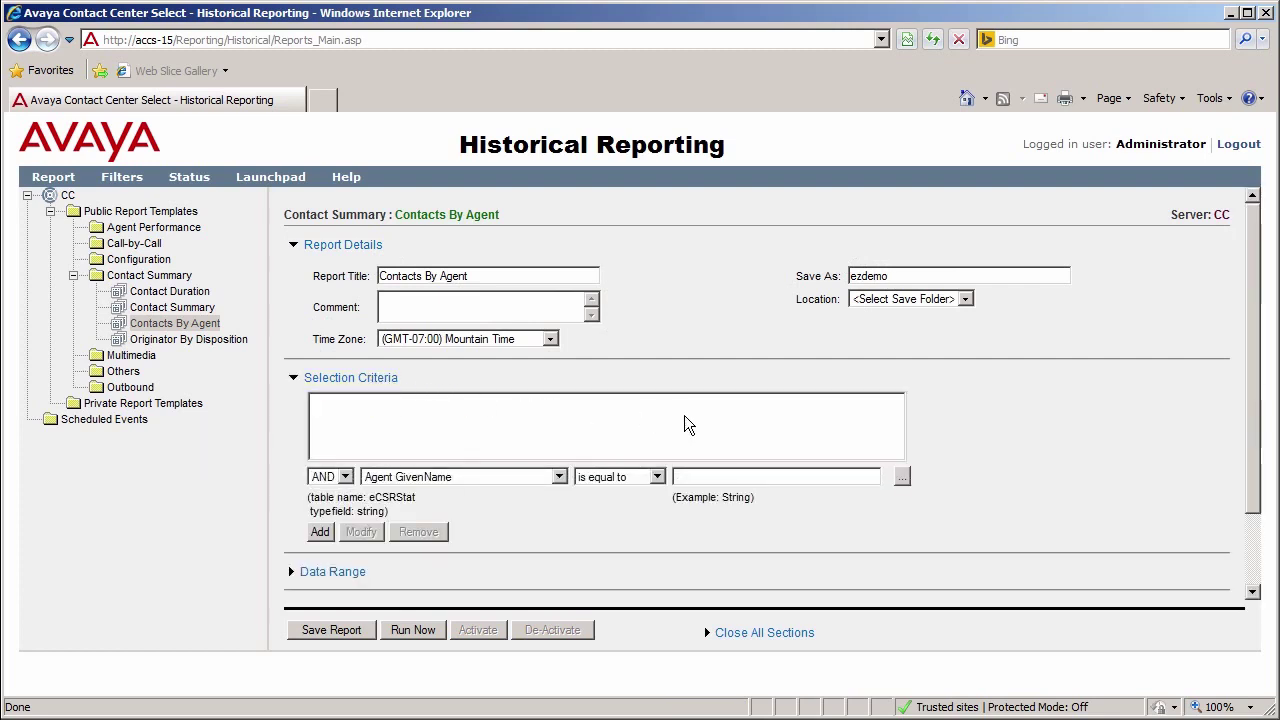
left_click(902, 478)
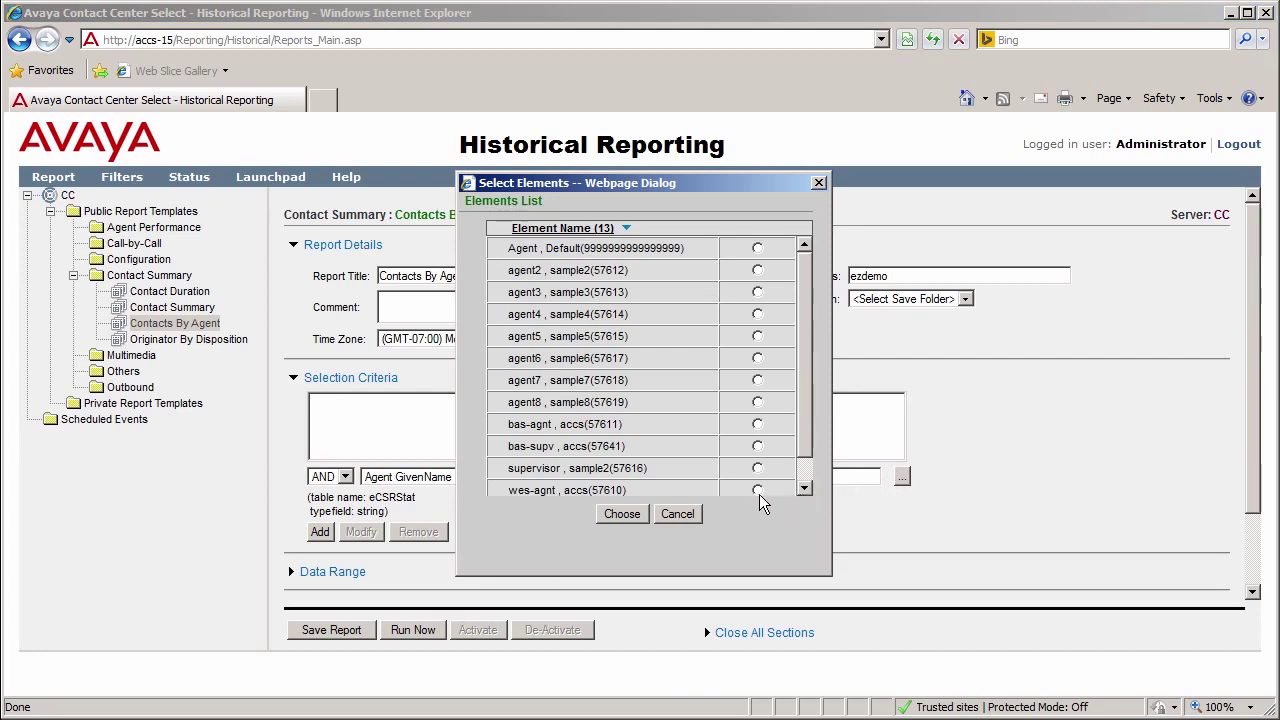
left_click(757, 490)
left_click(624, 515)
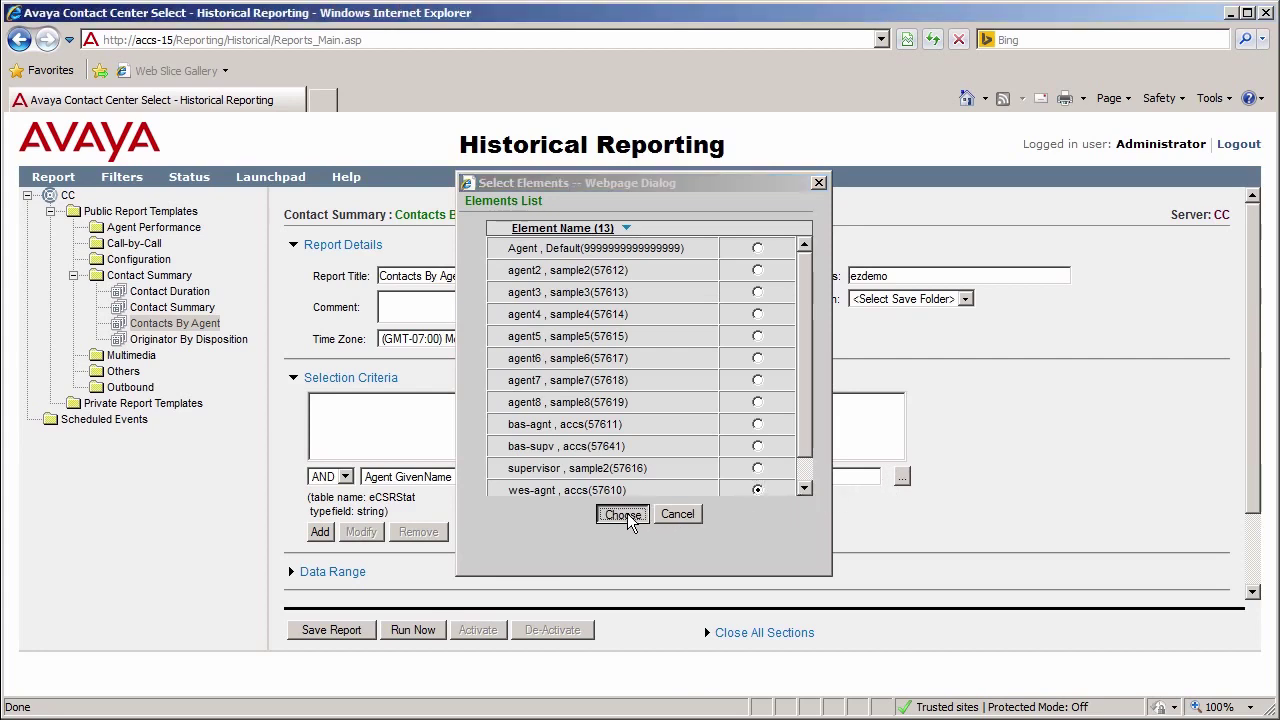
left_click(327, 577)
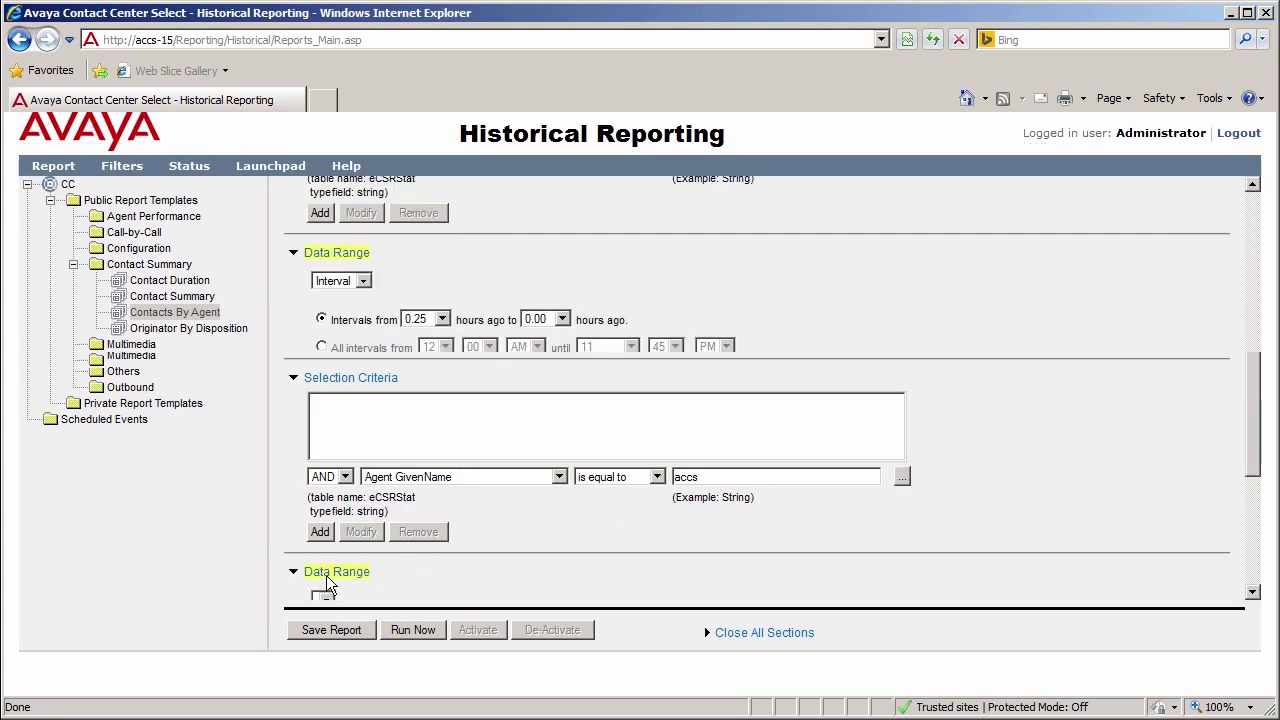
Step: Set the report's data range to Weekly and schedule it at 8:00 AM
left_click(364, 283)
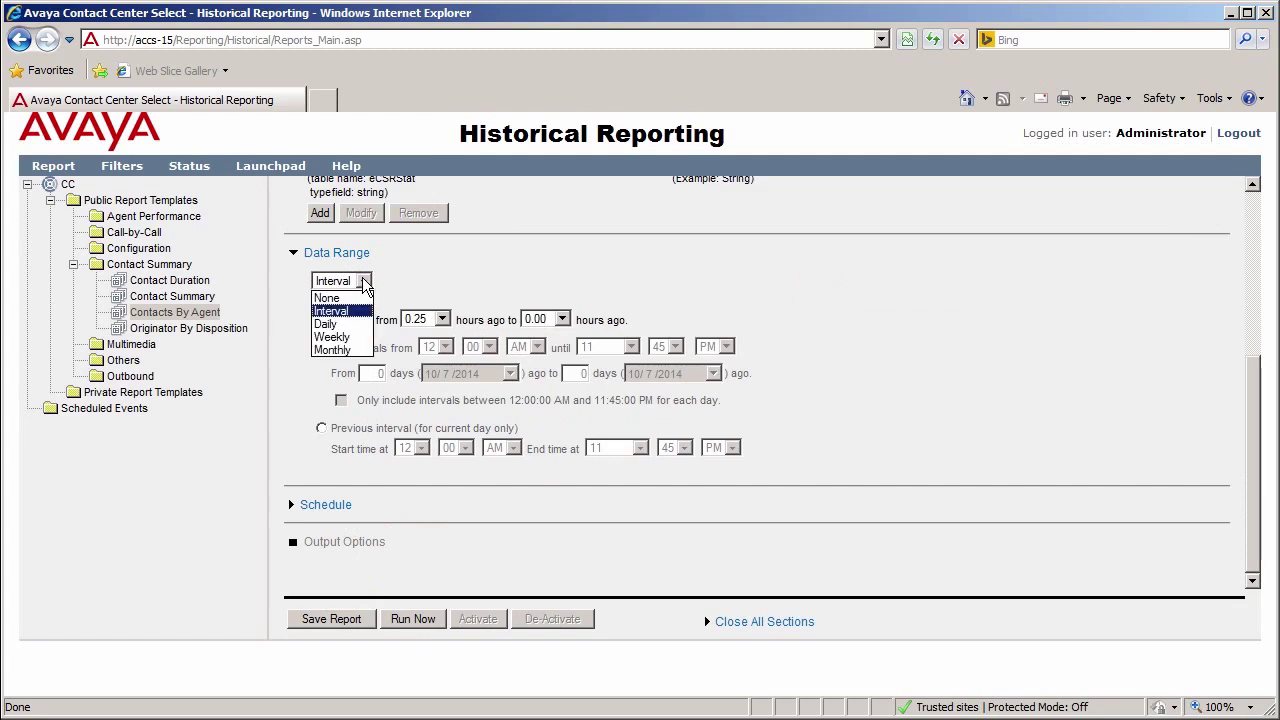
left_click(330, 337)
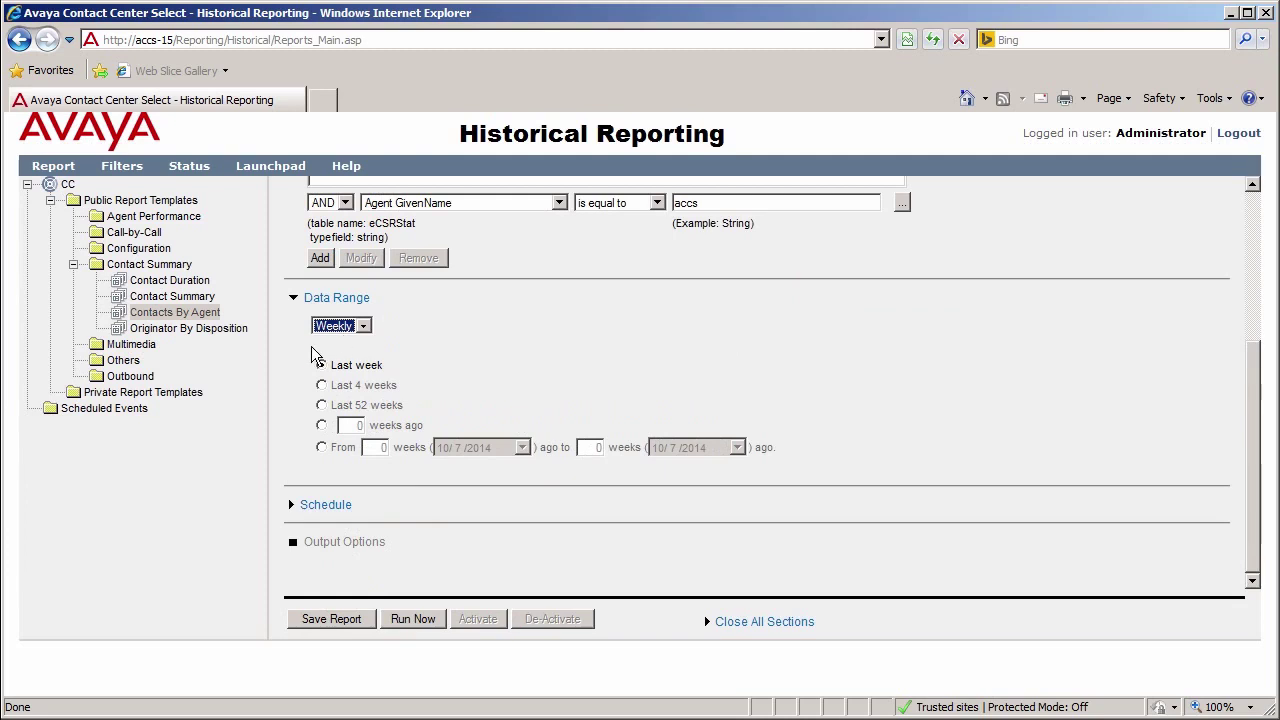
left_click(318, 506)
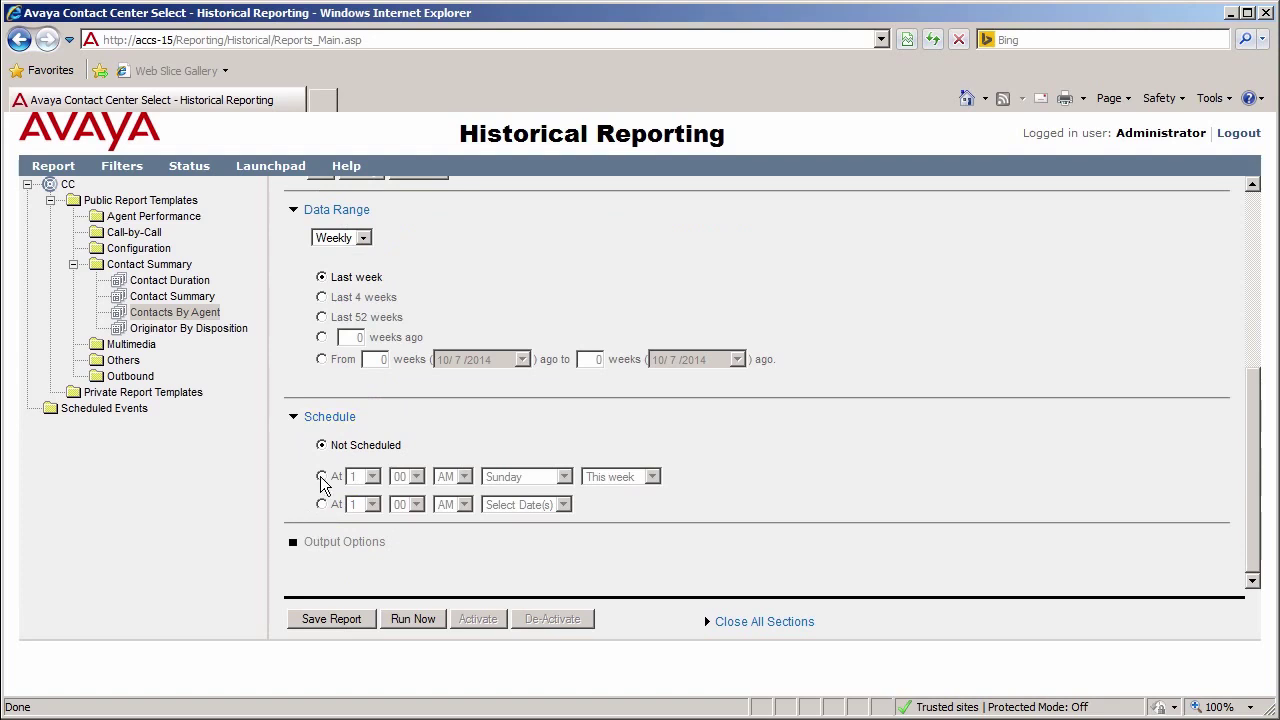
left_click(321, 477)
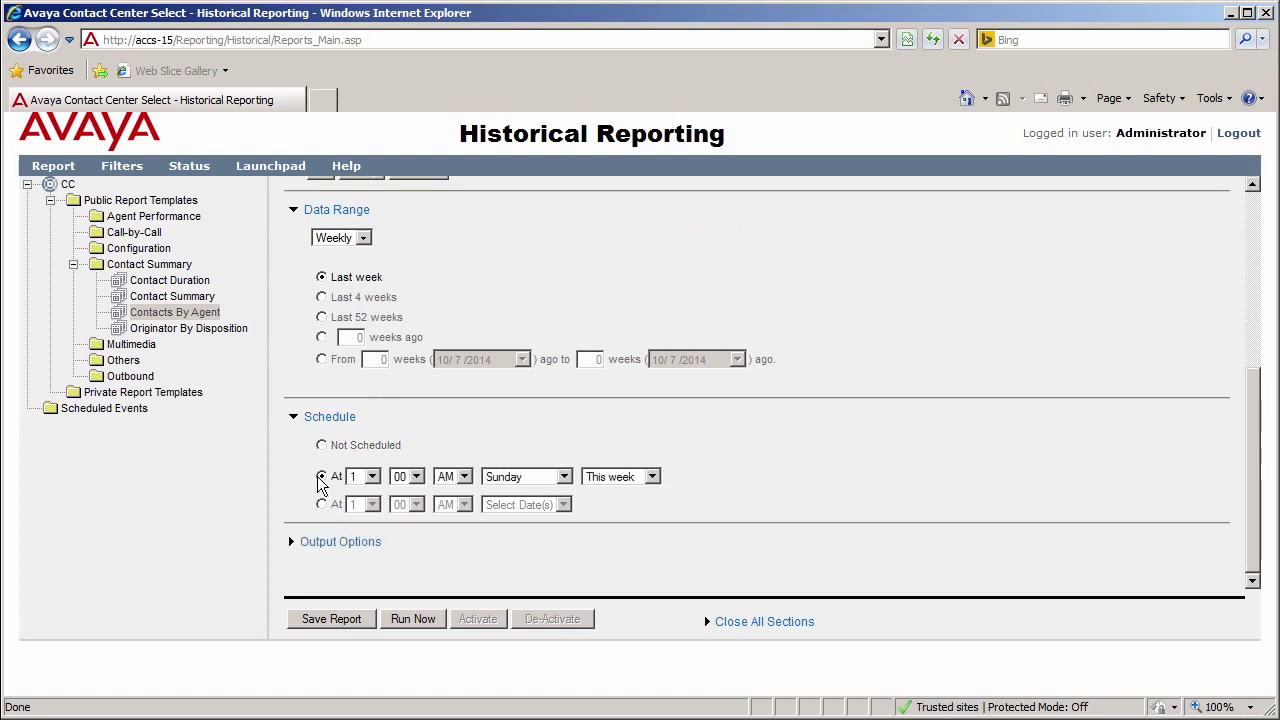
left_click(373, 478)
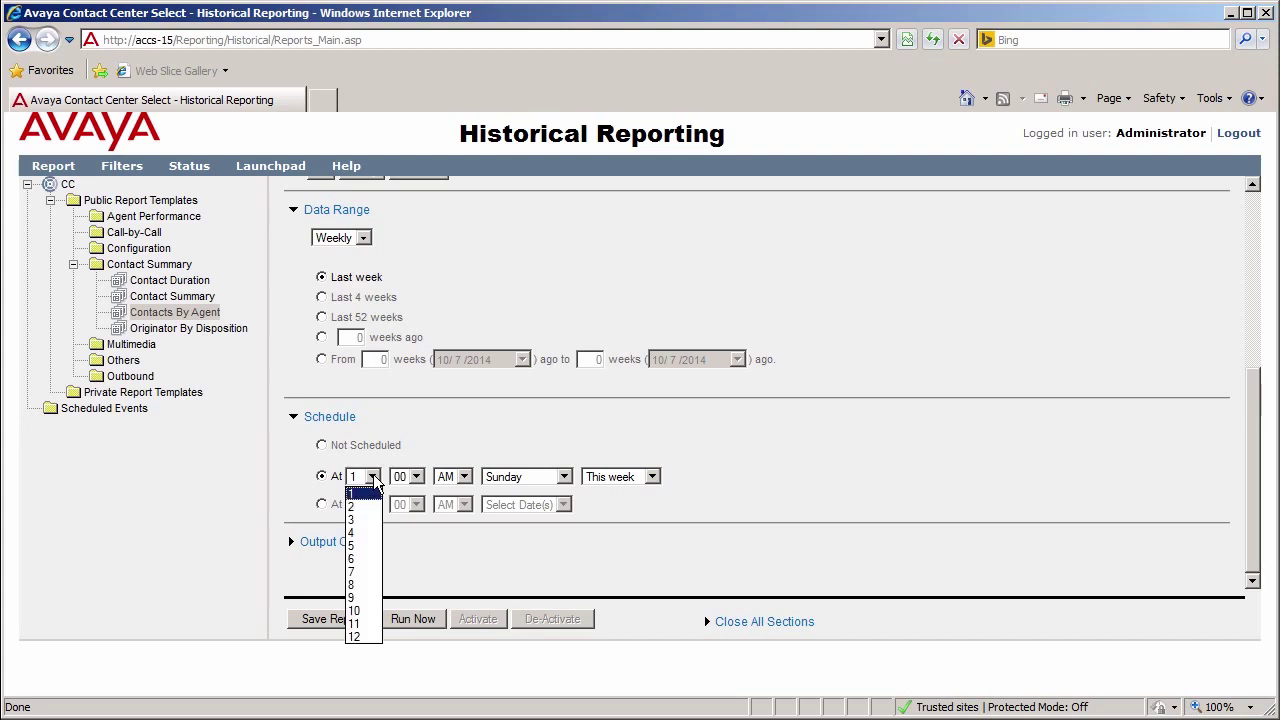
left_click(354, 585)
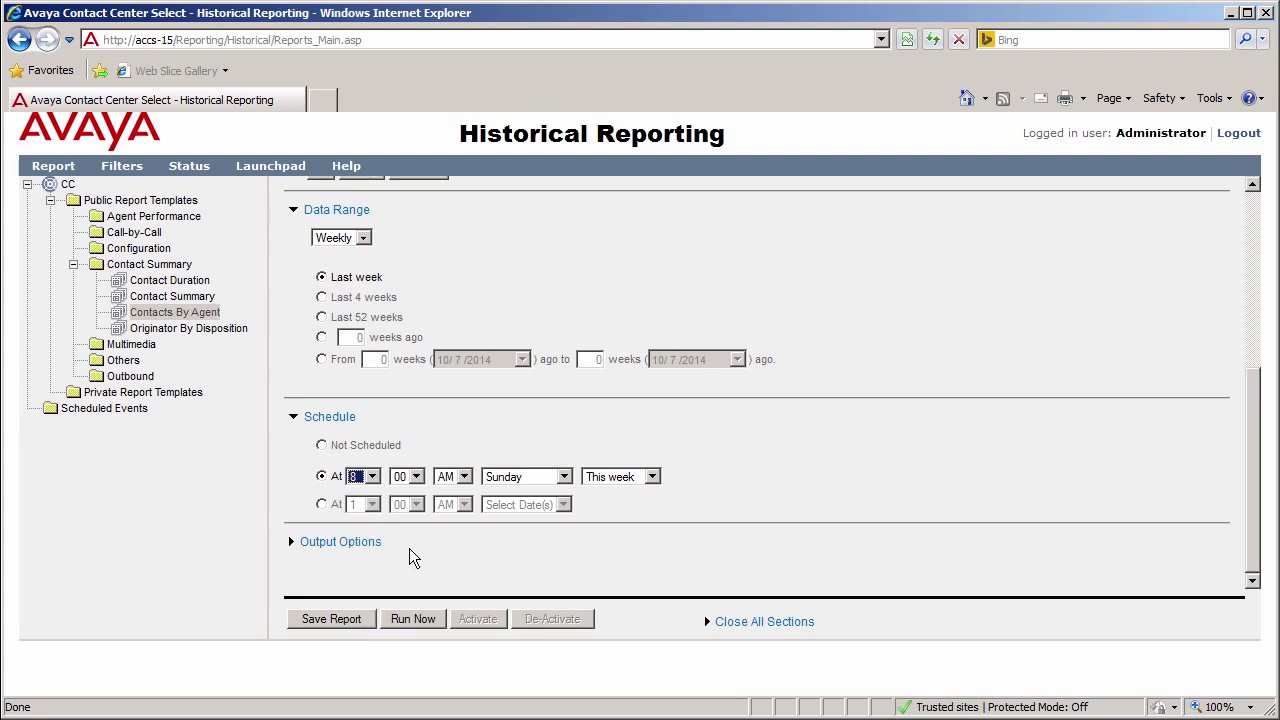
Step: Run the schedule on Mondays and Fridays, repeating every week
left_click(565, 477)
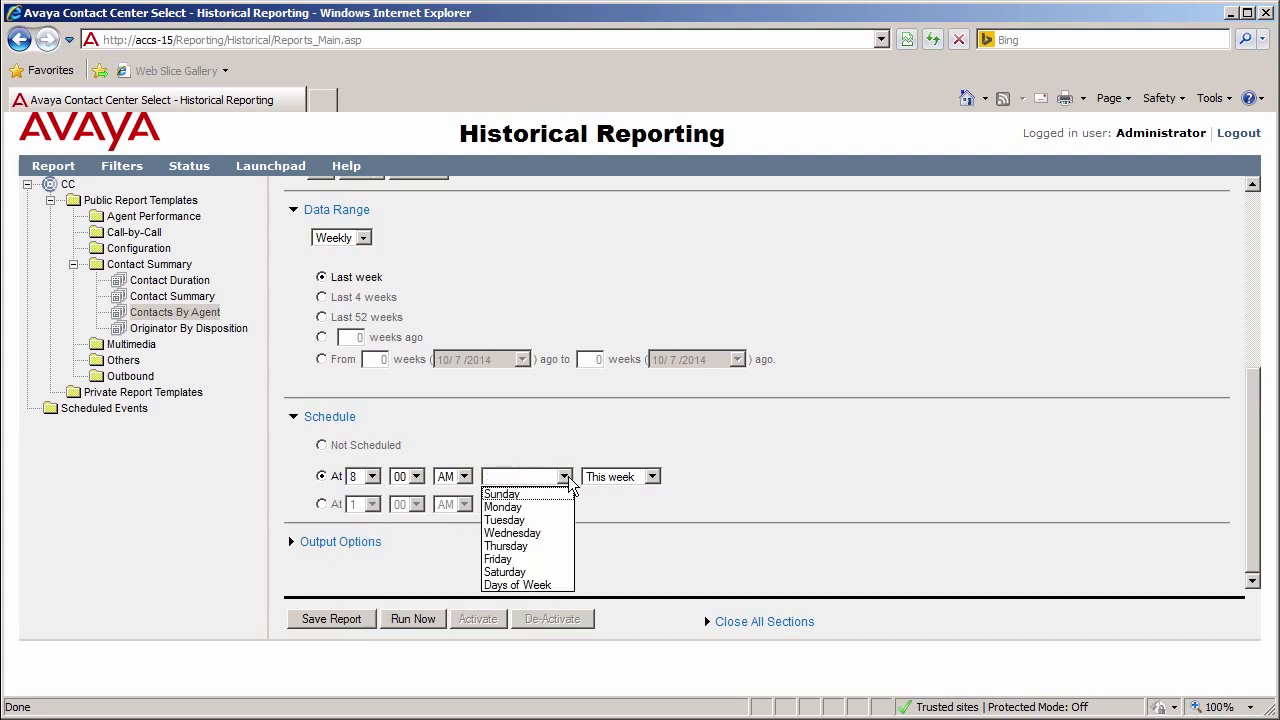
left_click(537, 585)
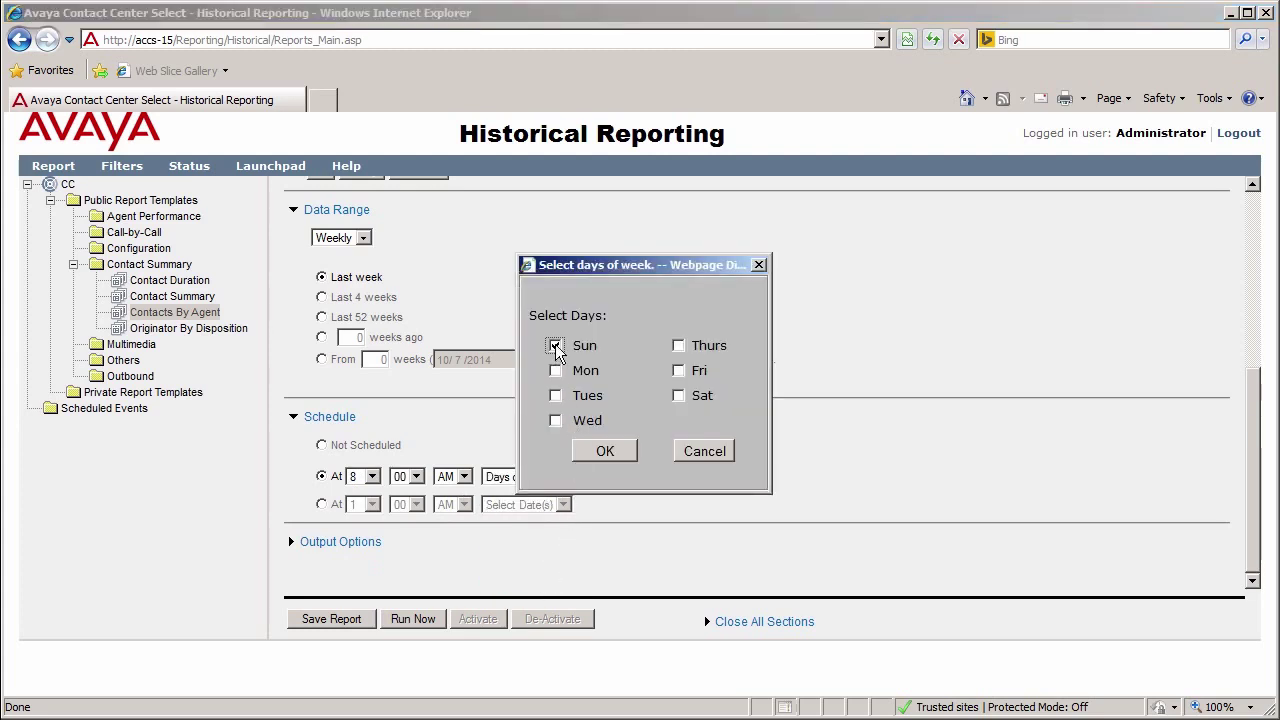
left_click(556, 370)
left_click(678, 370)
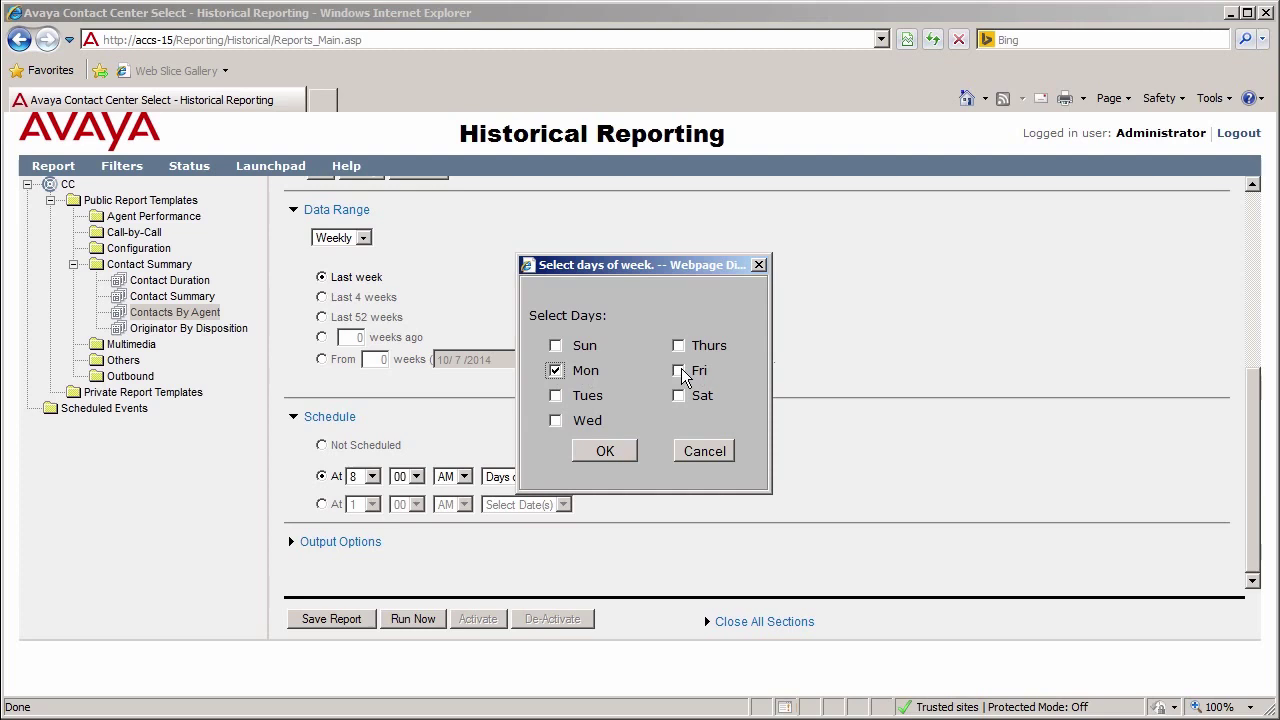
left_click(609, 451)
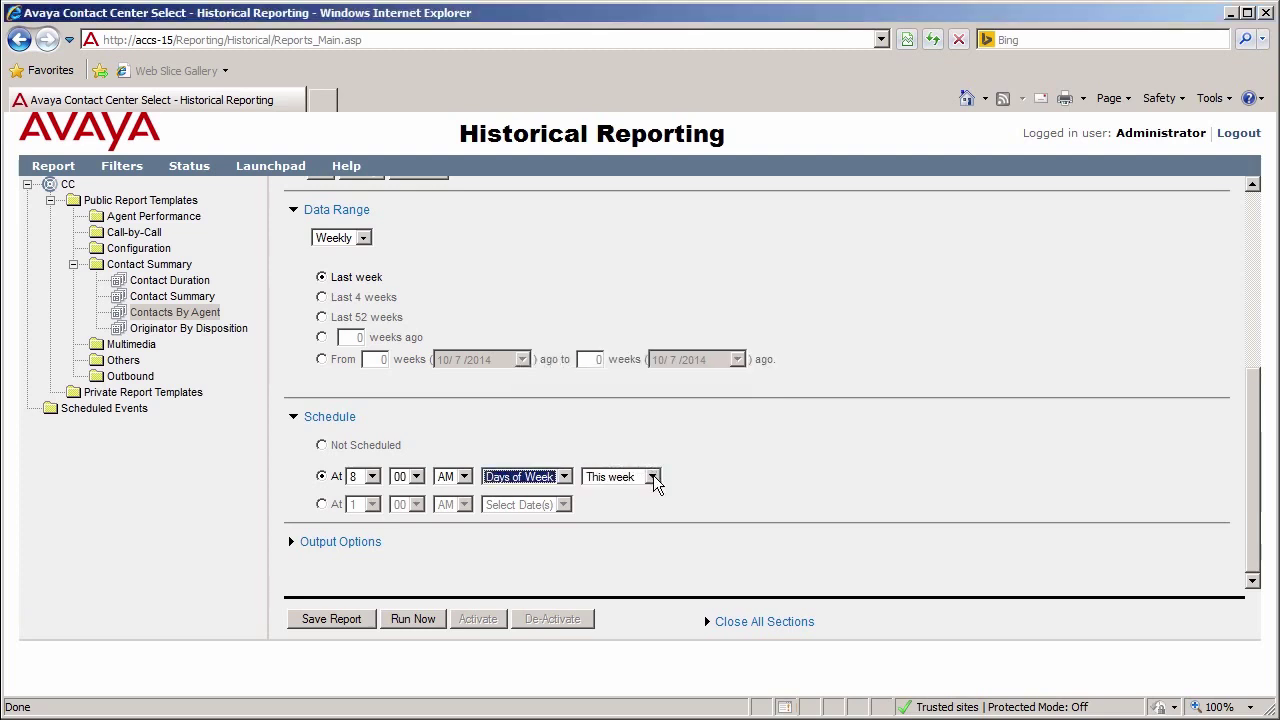
left_click(652, 477)
left_click(632, 512)
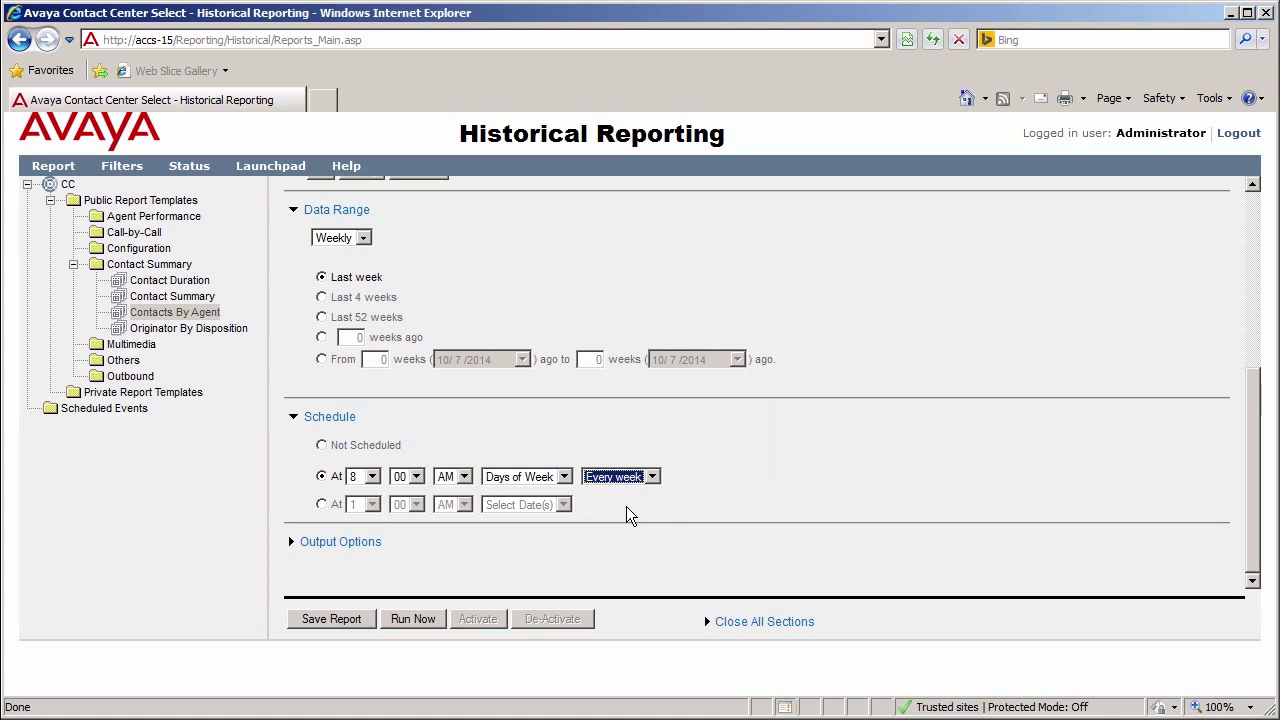
left_click(360, 552)
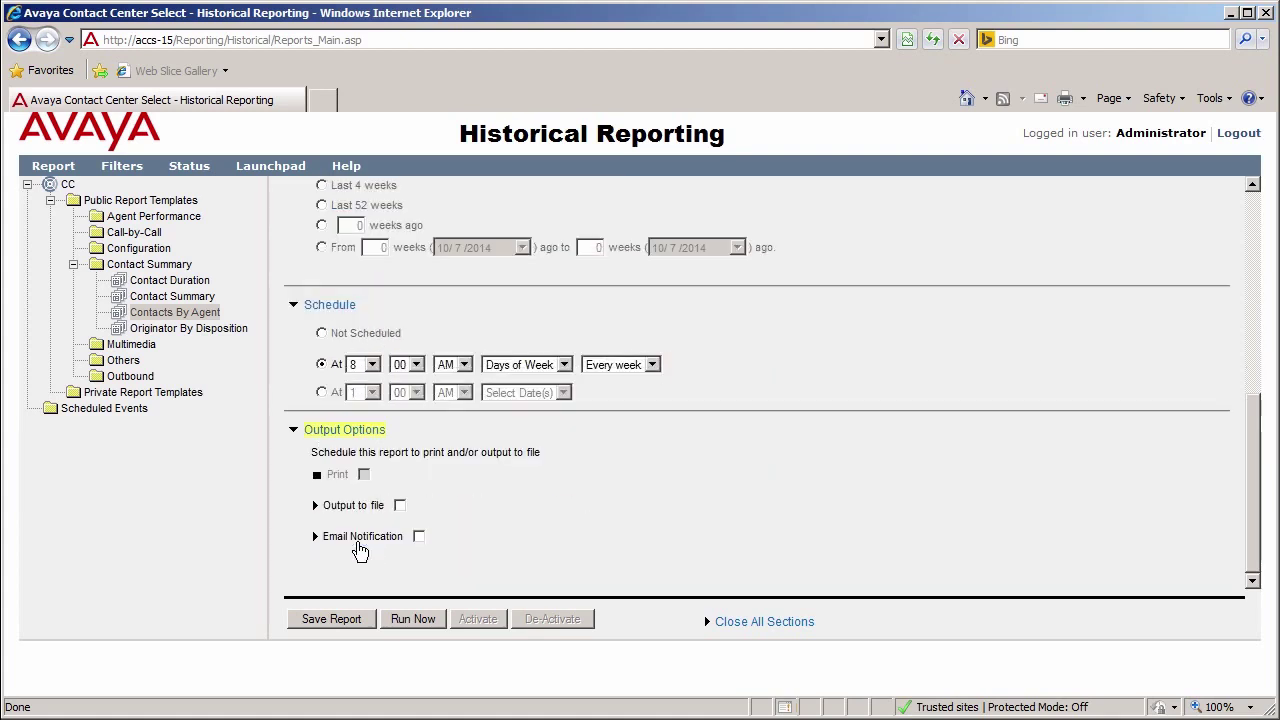
Step: Output the report to an MS_Excel_Format (*.xls) file with e-mail notification, and run it now
left_click(400, 506)
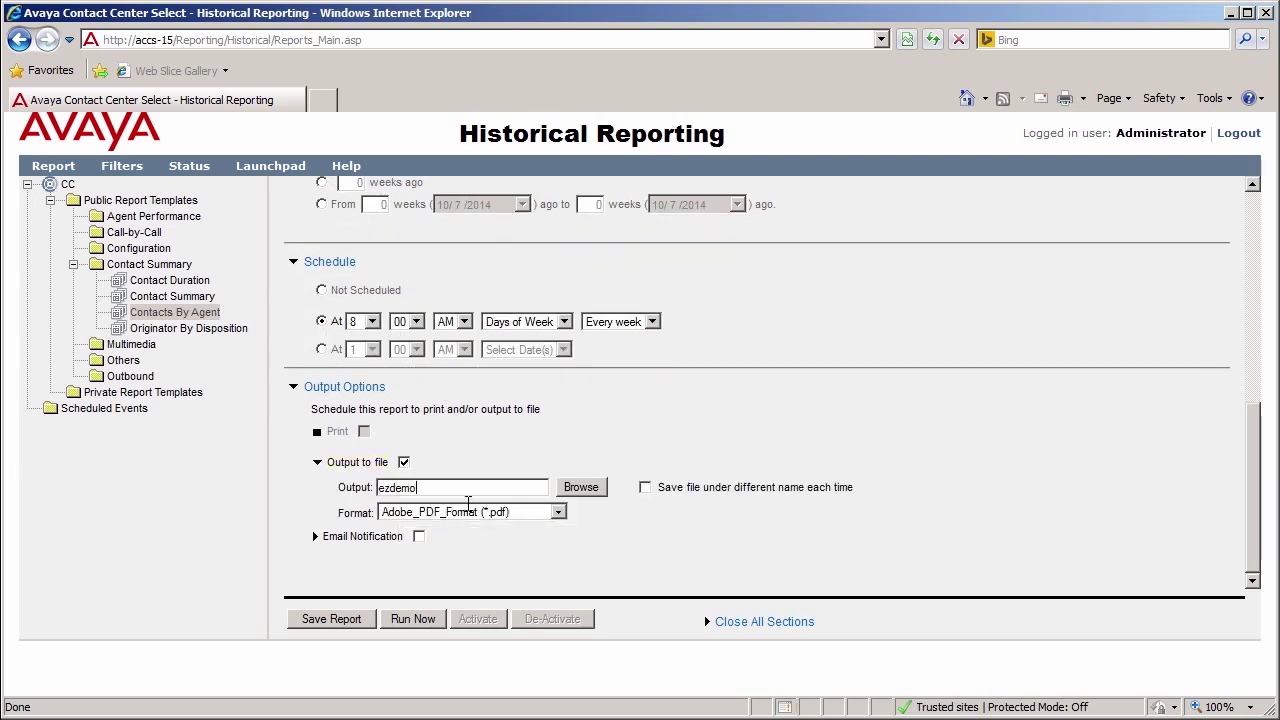
left_click(558, 512)
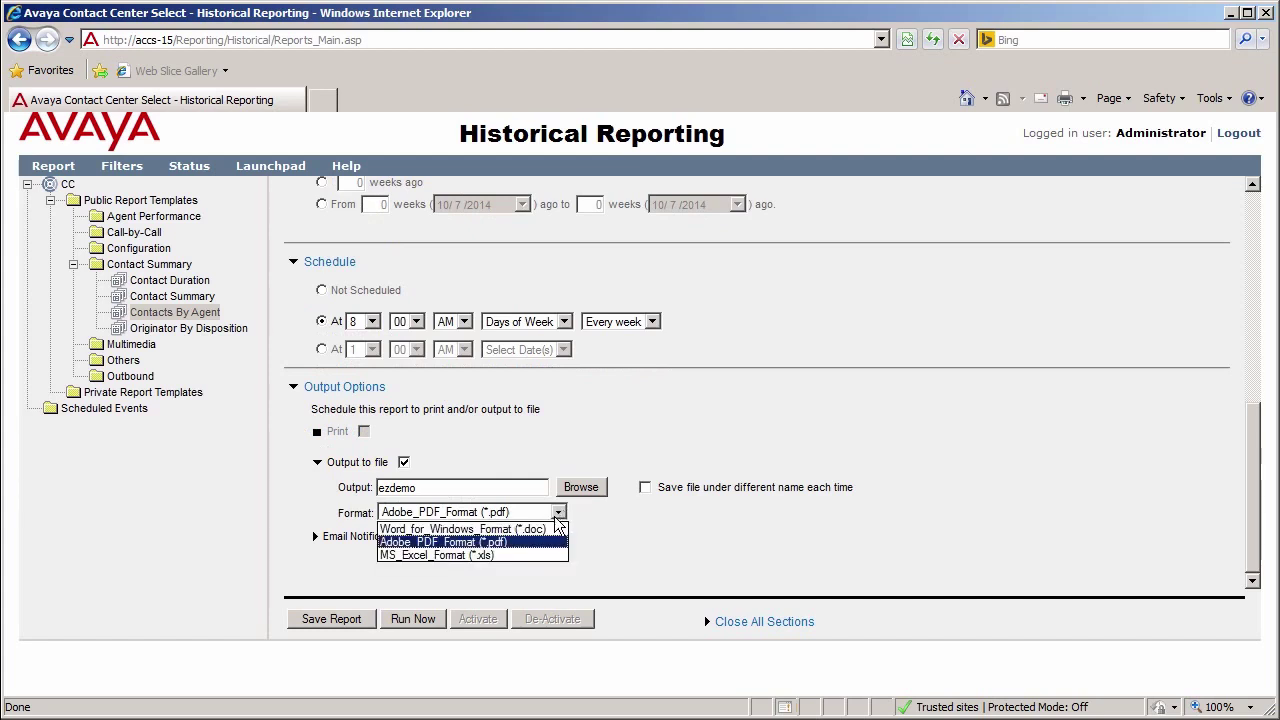
left_click(474, 555)
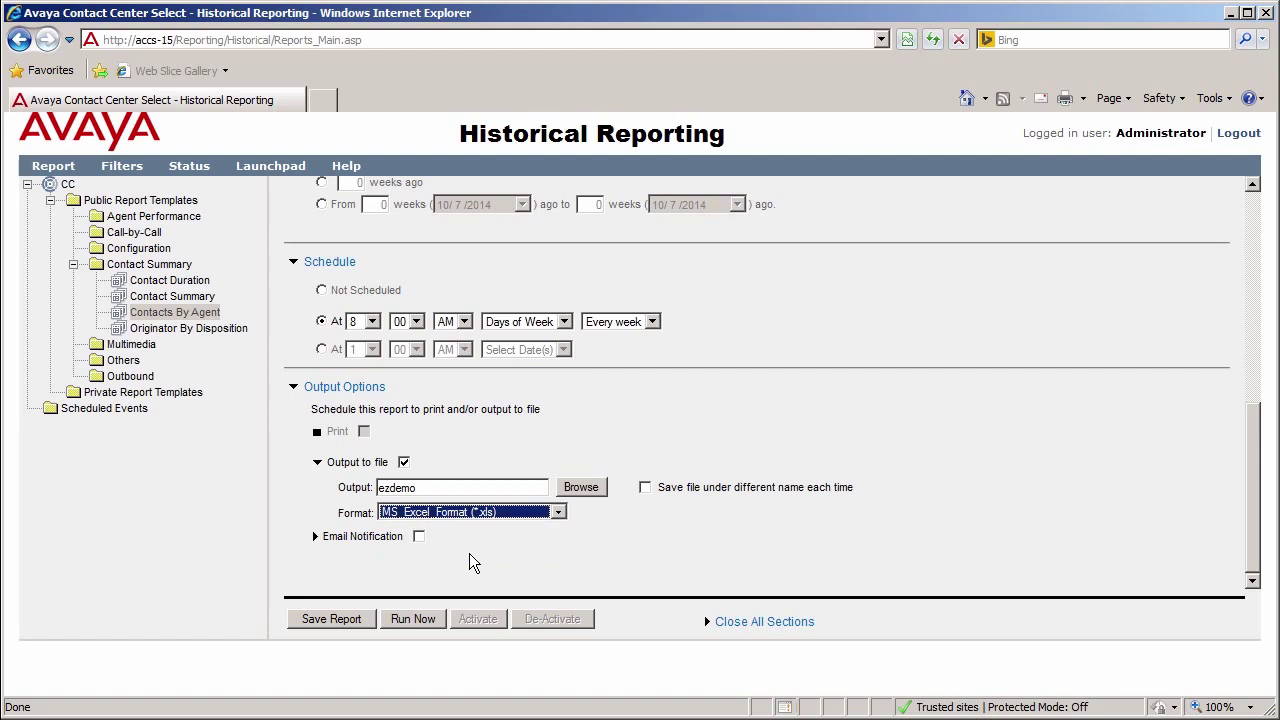
left_click(419, 537)
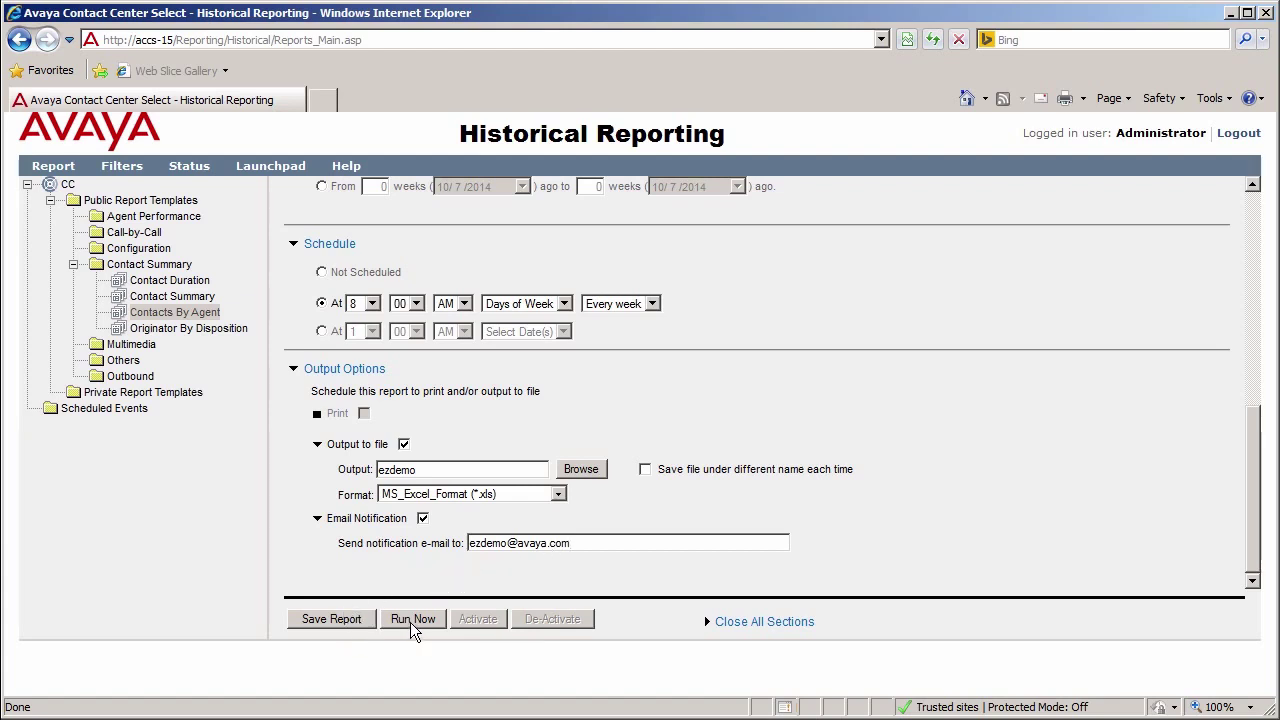
left_click(411, 622)
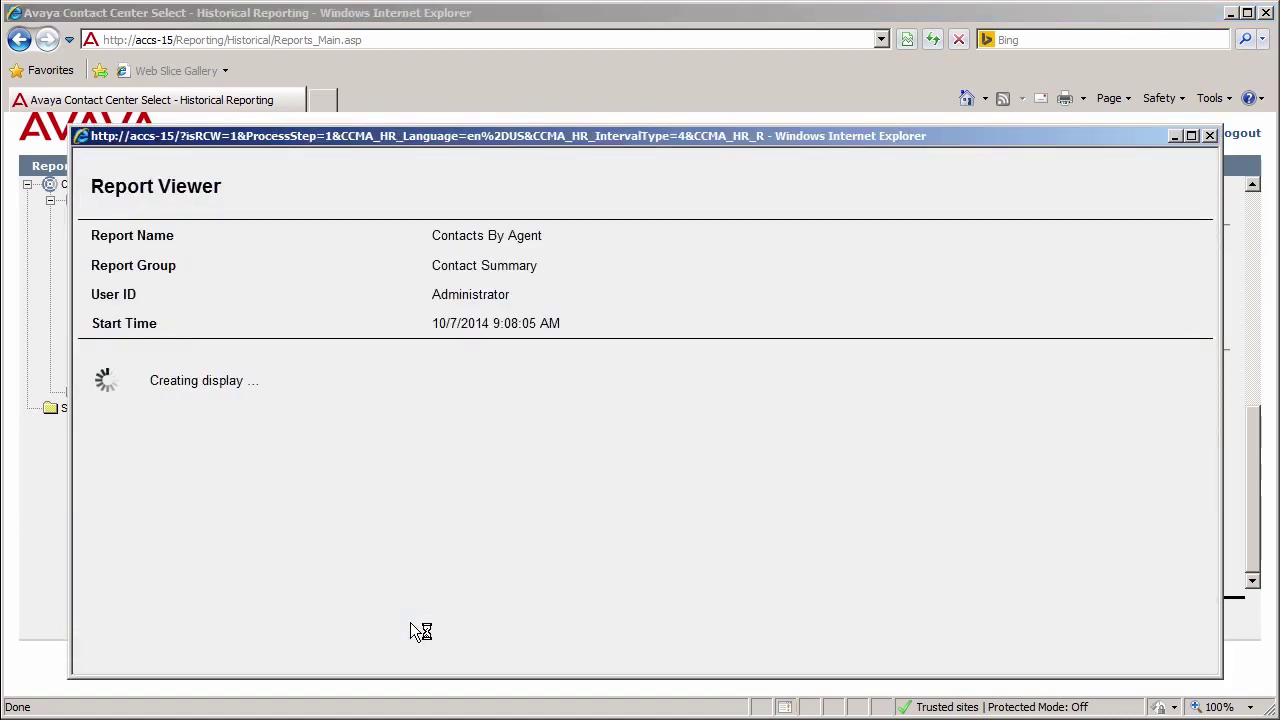
Step: Export the report from Report Viewer to Excel and save it as Report.xlsx
left_click(100, 197)
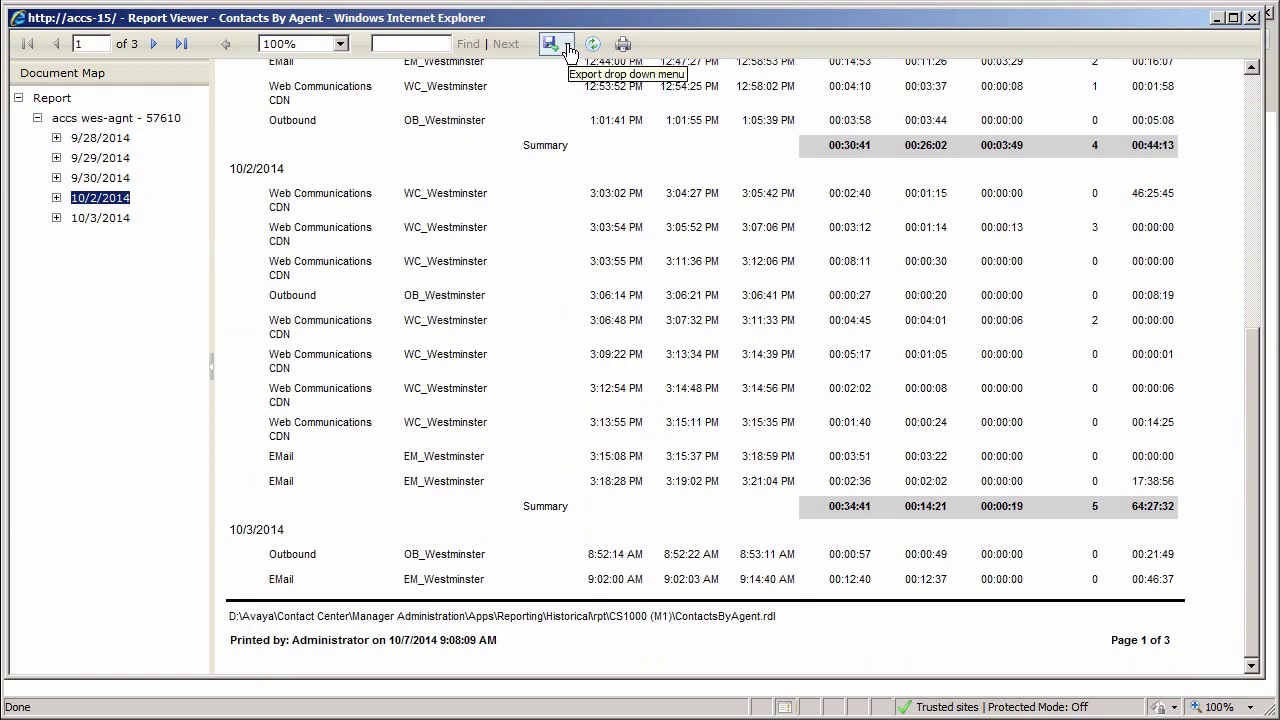
left_click(567, 46)
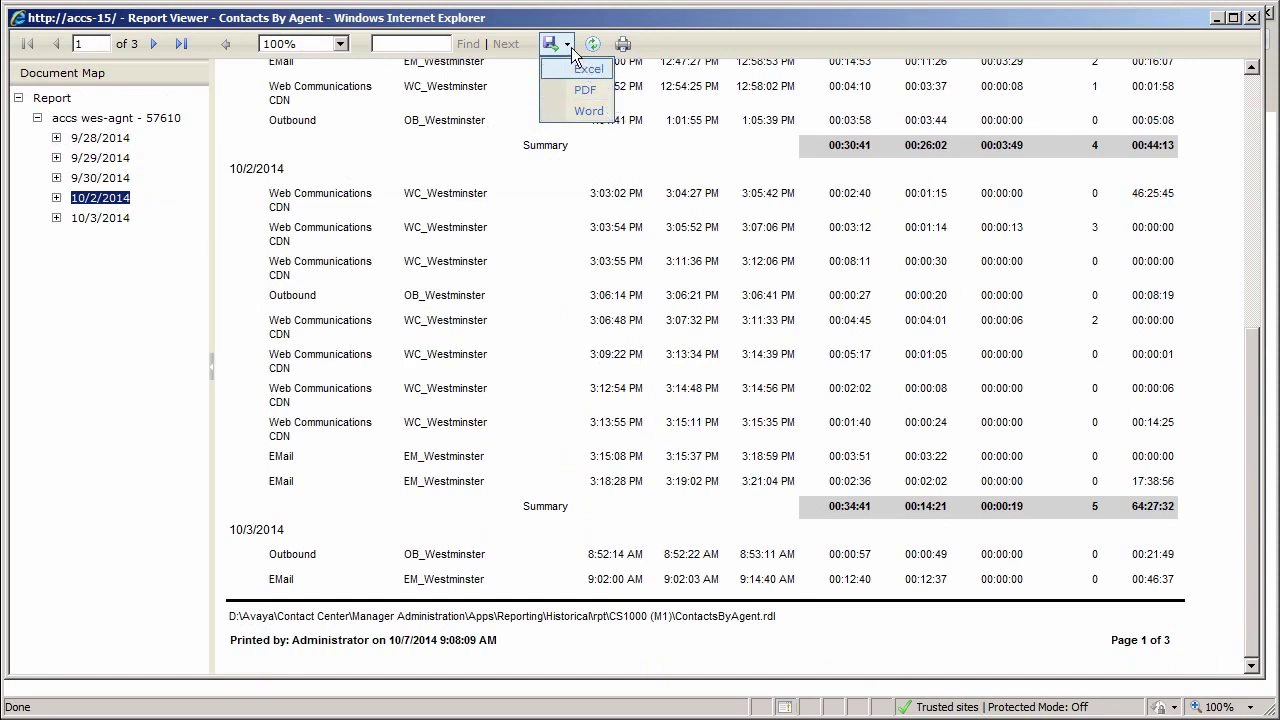
left_click(600, 70)
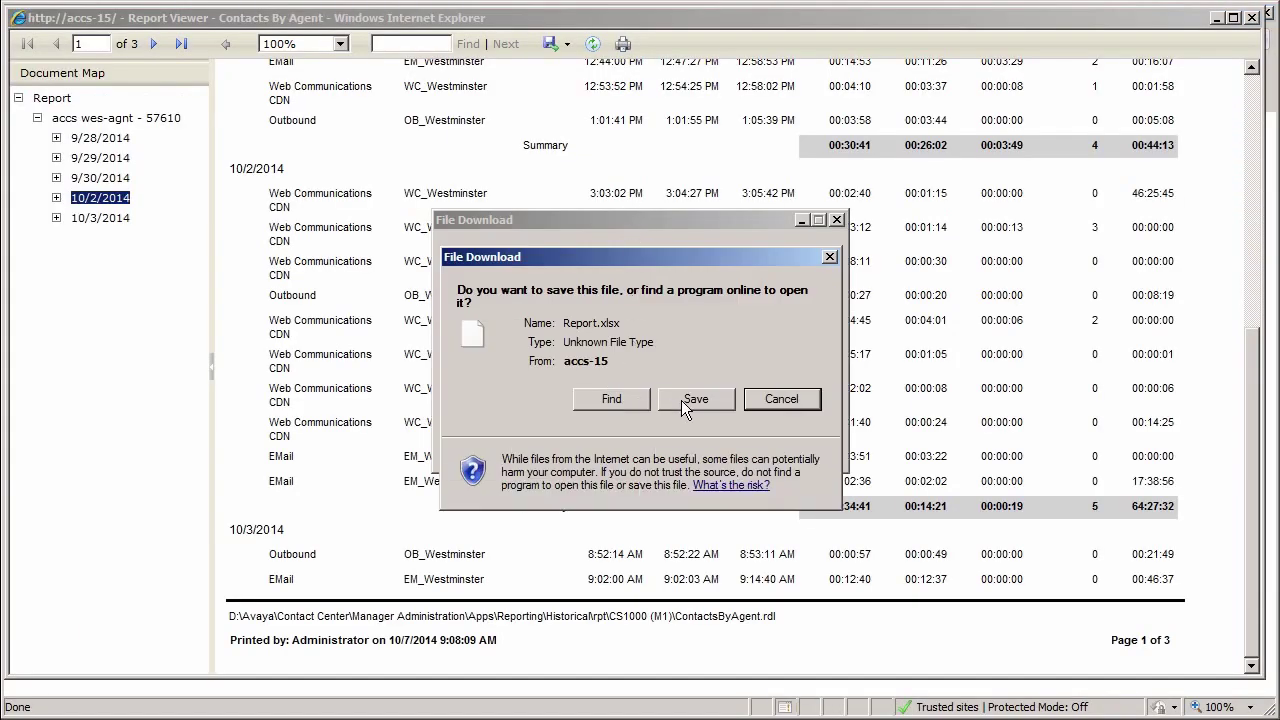
left_click(683, 400)
left_click(916, 686)
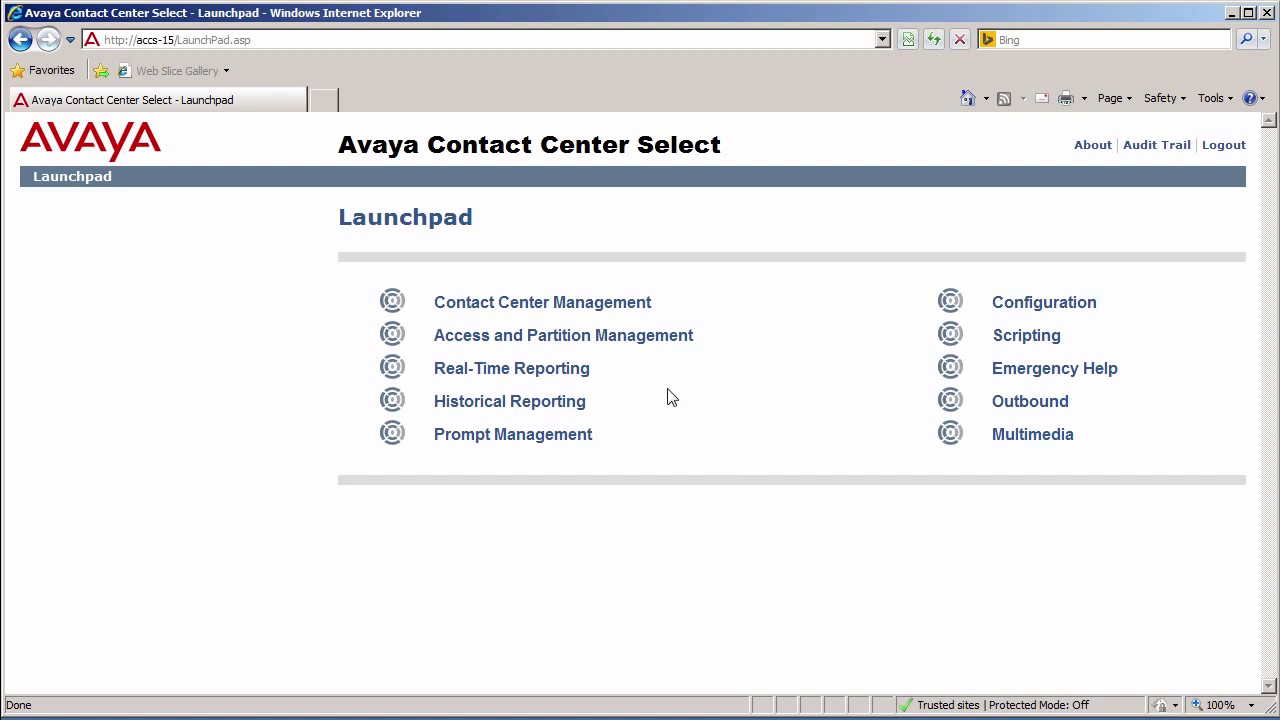
Step: In Real-Time Reporting, open the public CC_Status collection and make CC_Standard_Agent_Display its Display 1
left_click(516, 376)
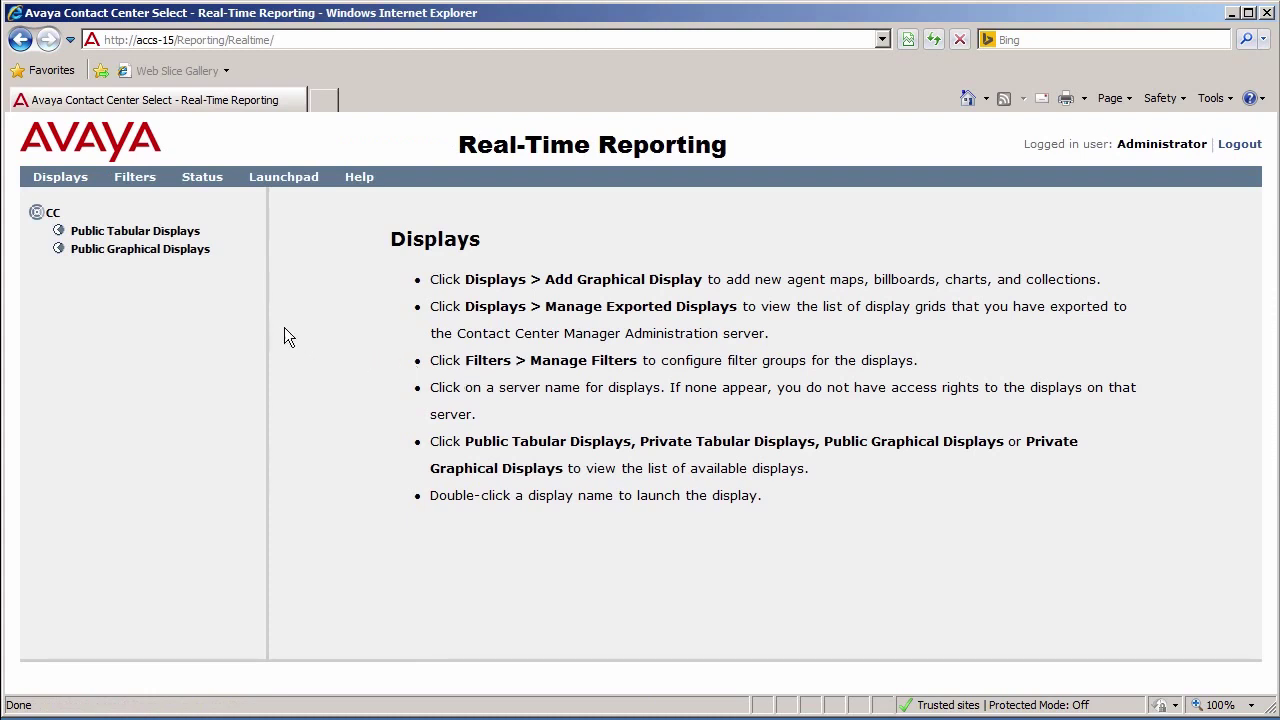
left_click(96, 252)
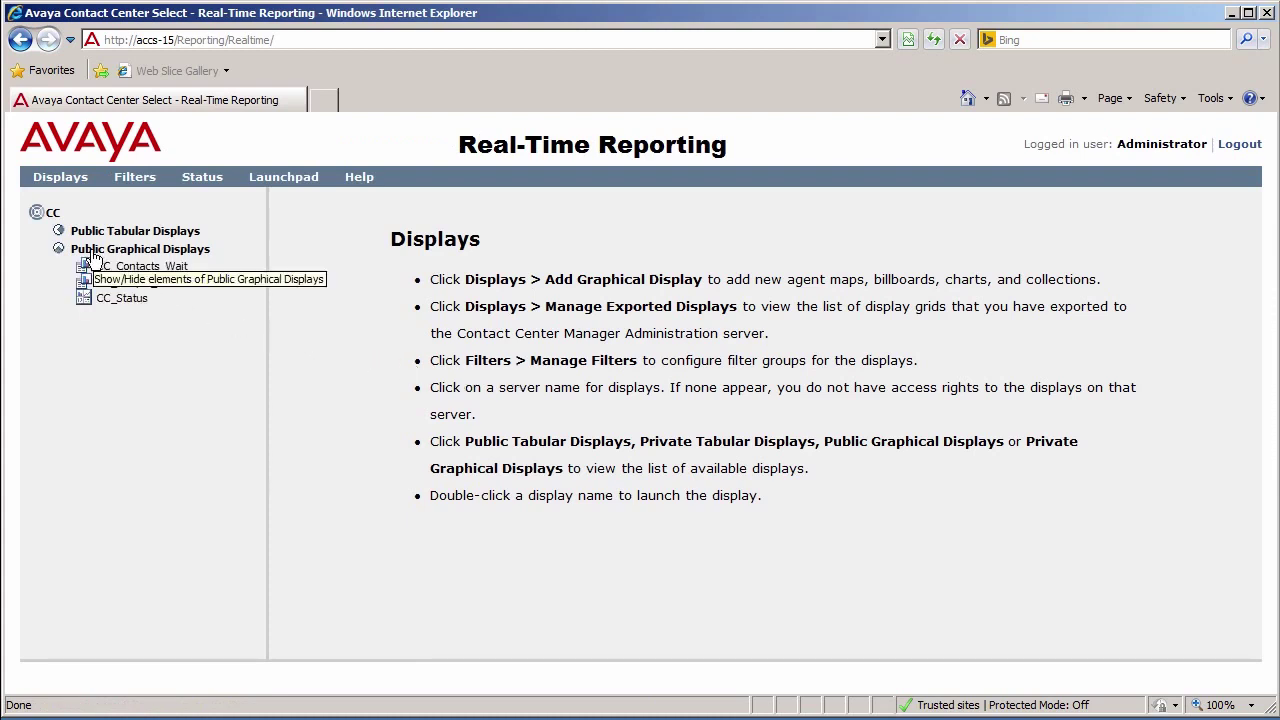
left_click(113, 303)
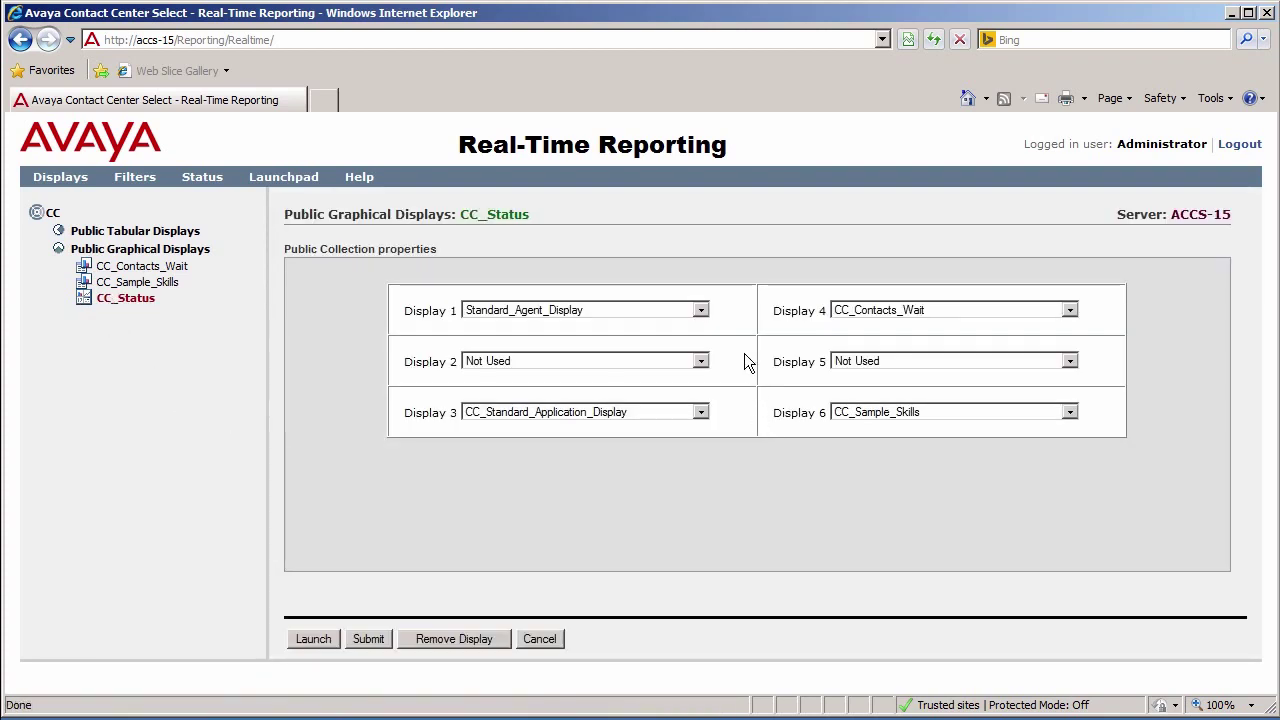
left_click(701, 311)
left_click(590, 432)
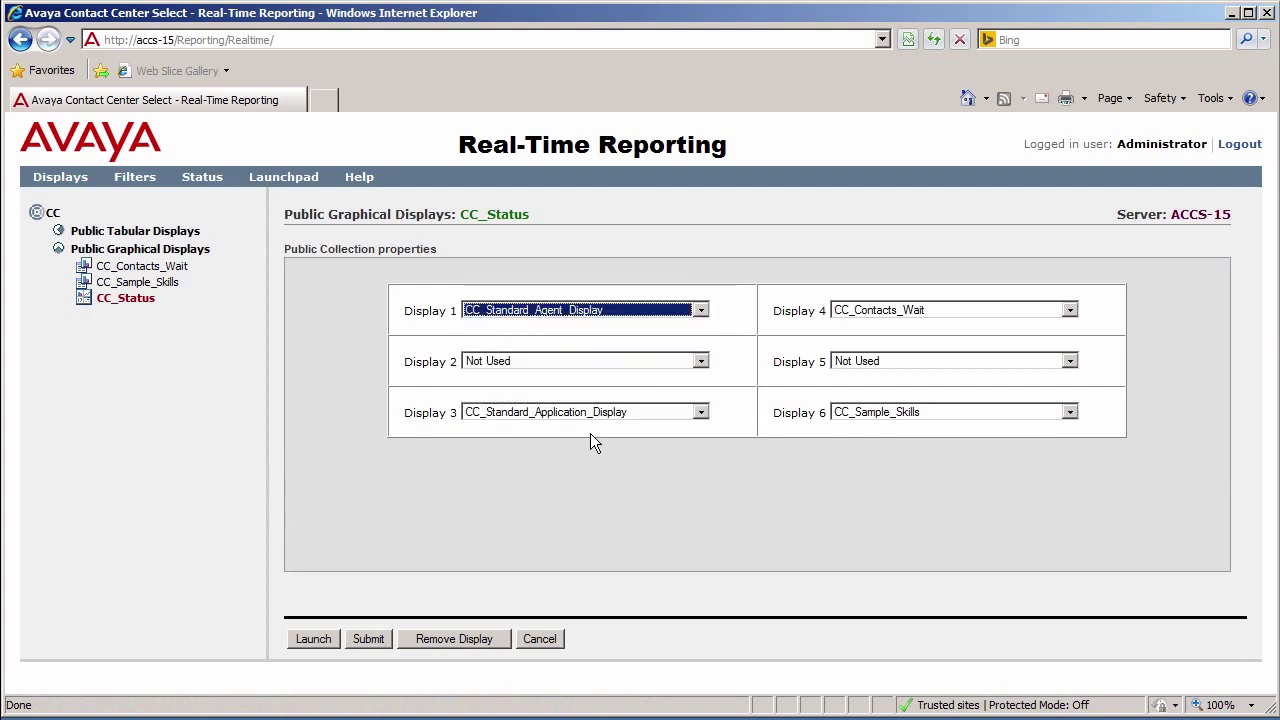
Step: Submit the CC_Status display properties and review the agent's skillset details
left_click(371, 639)
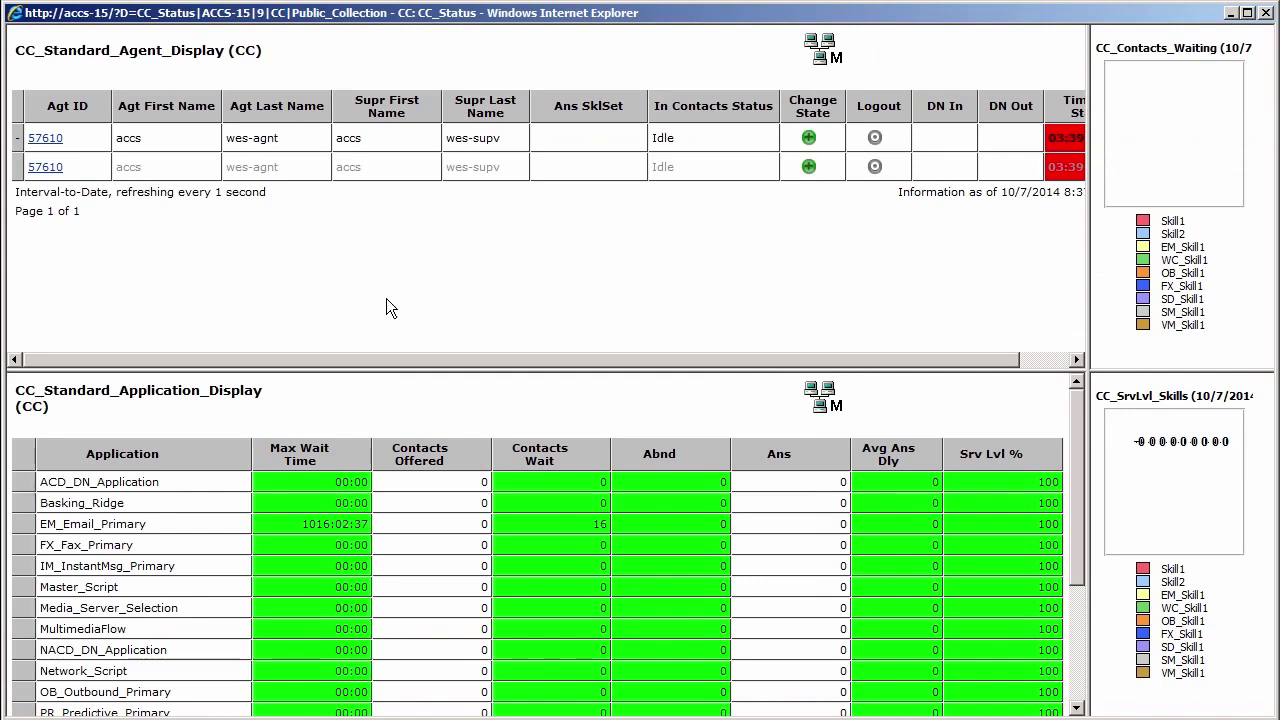
left_click(52, 148)
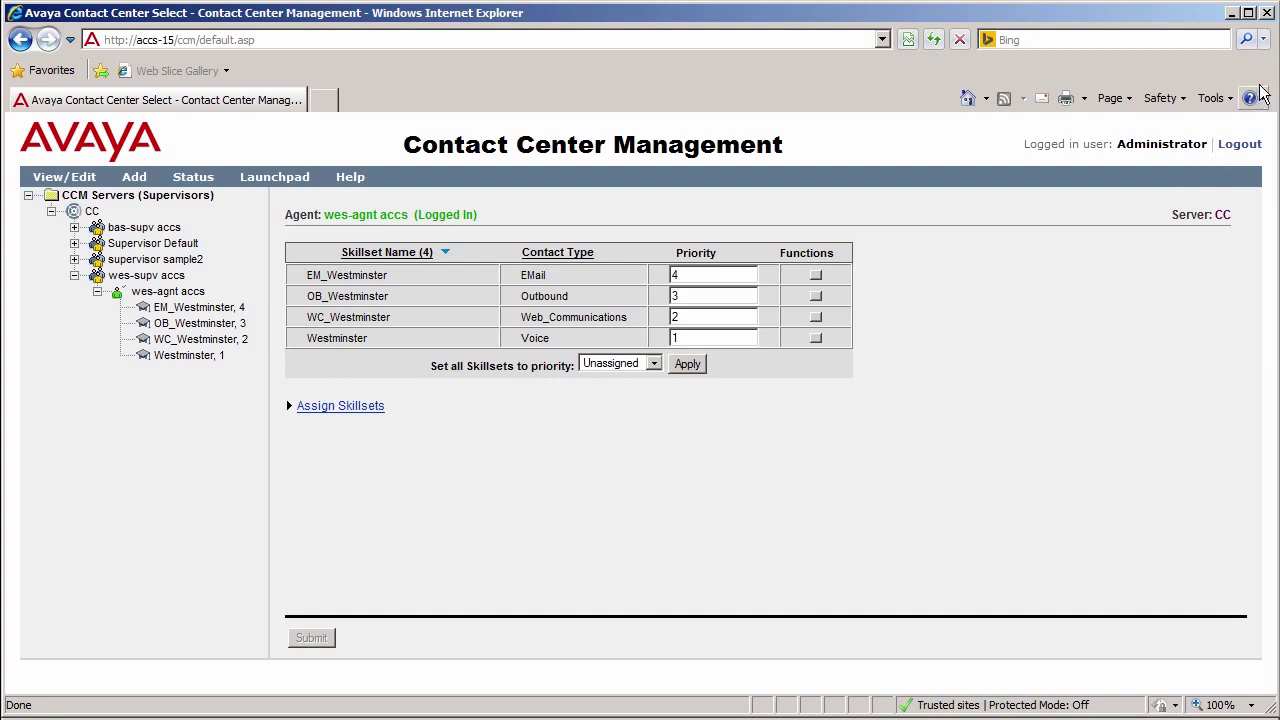
left_click(1266, 13)
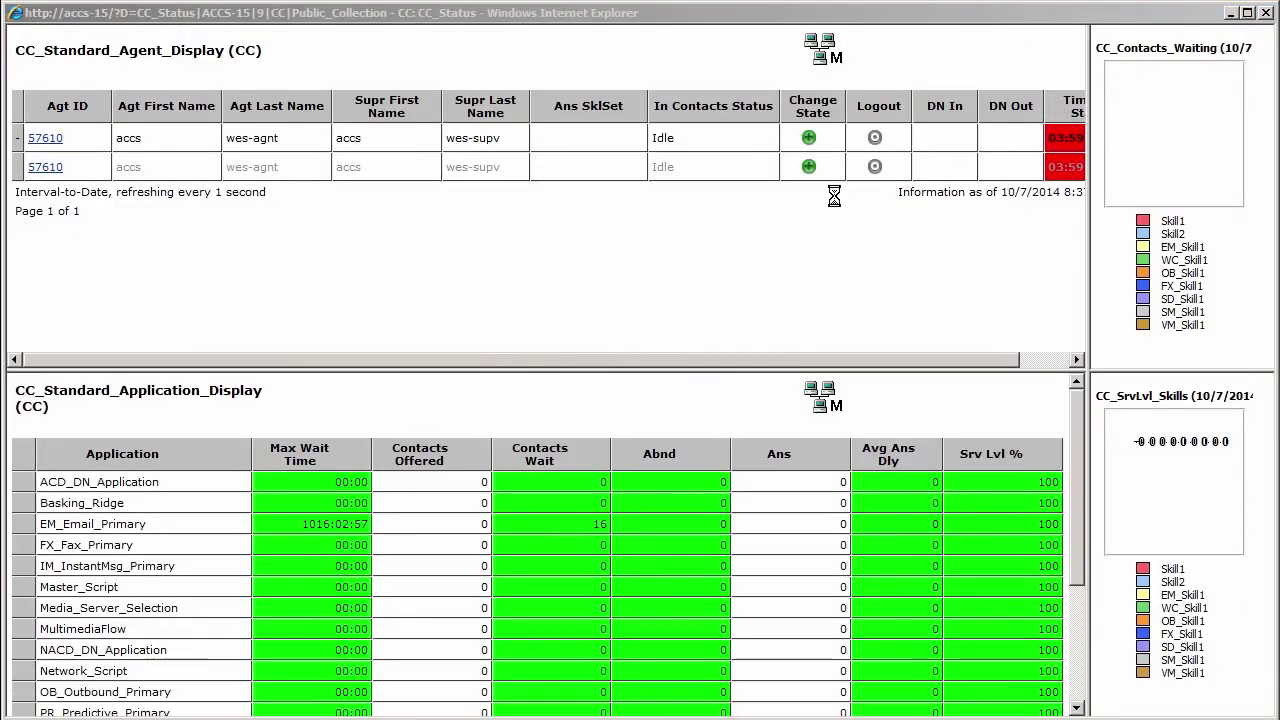
Step: Change the agent's state to Not Ready with reason code 8704 - Break
left_click(809, 140)
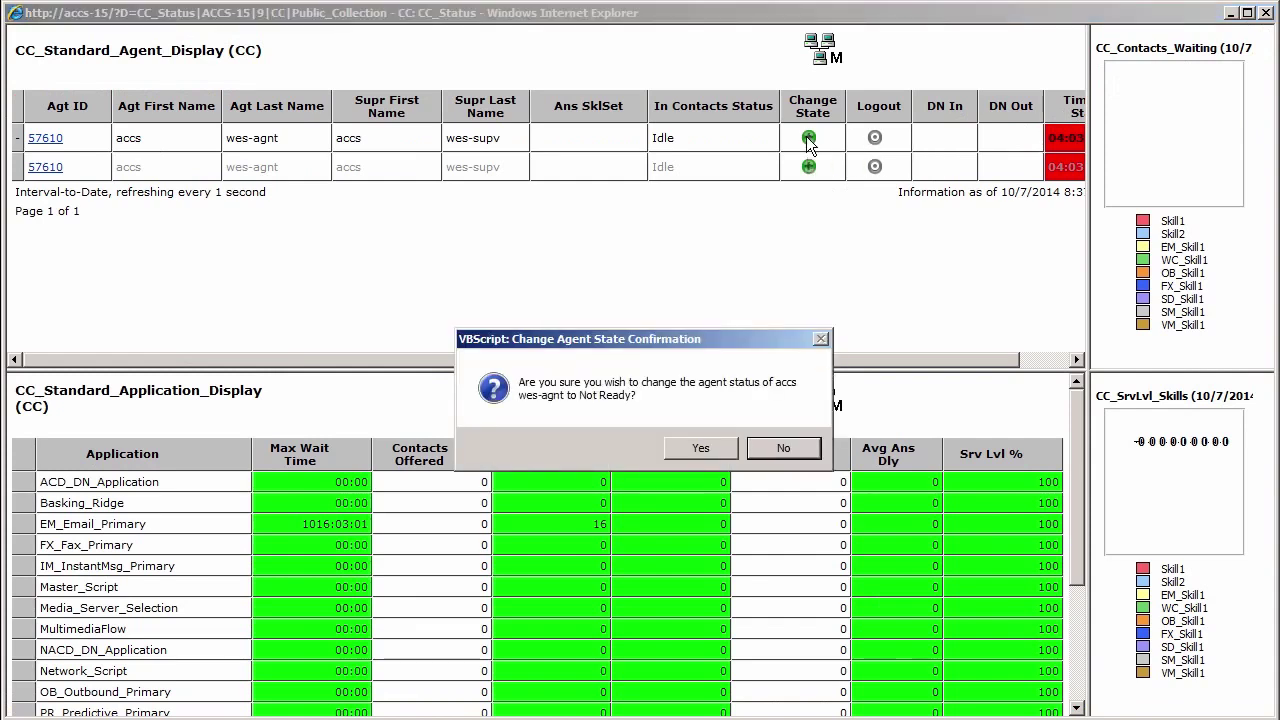
left_click(703, 448)
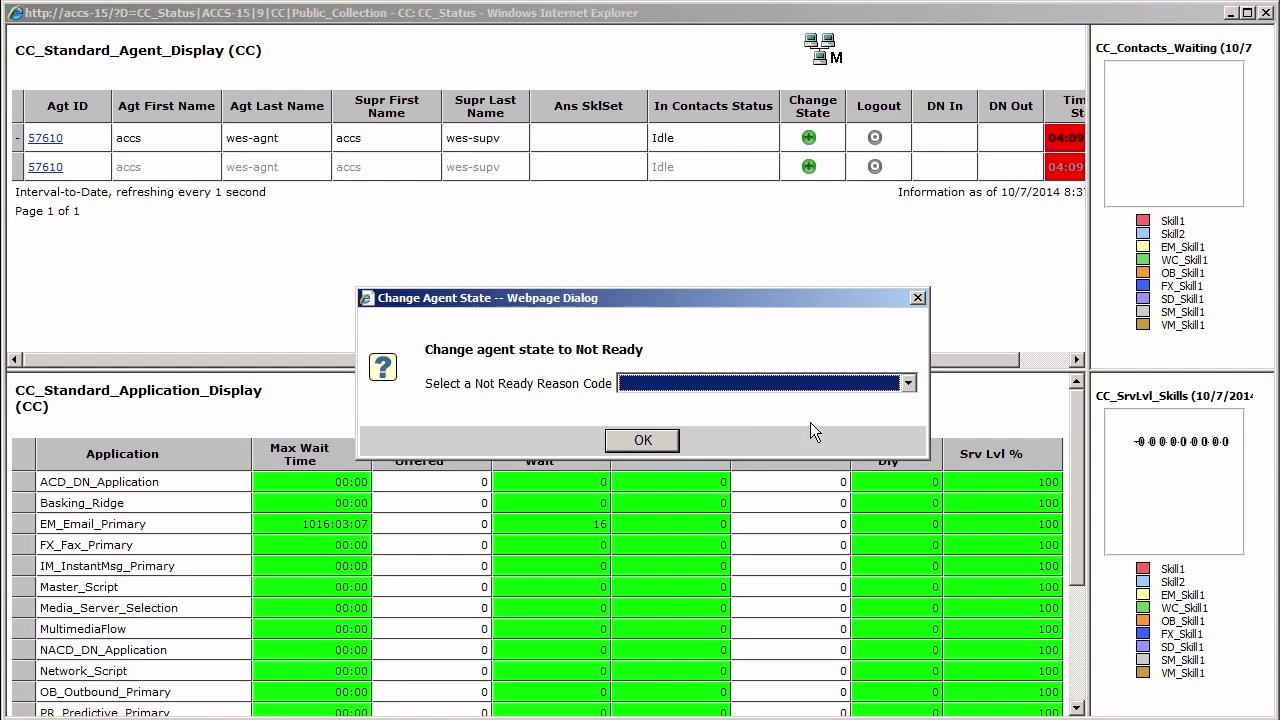
left_click(908, 384)
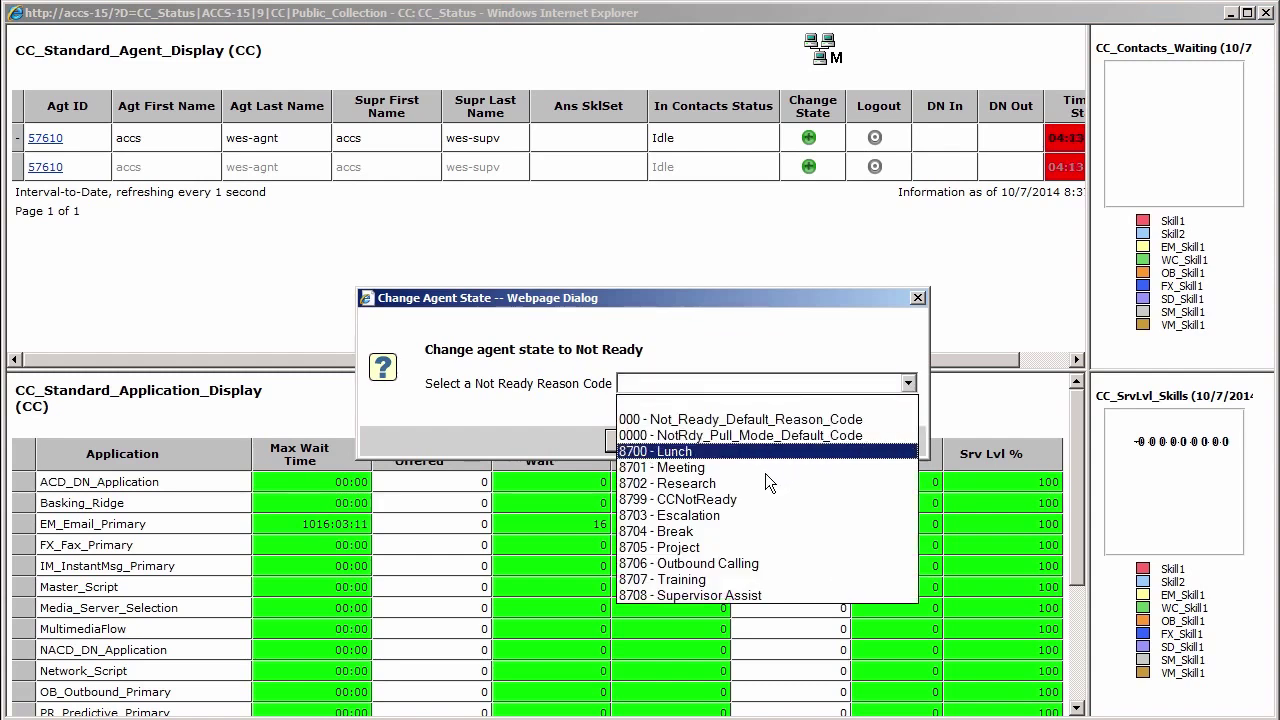
left_click(680, 531)
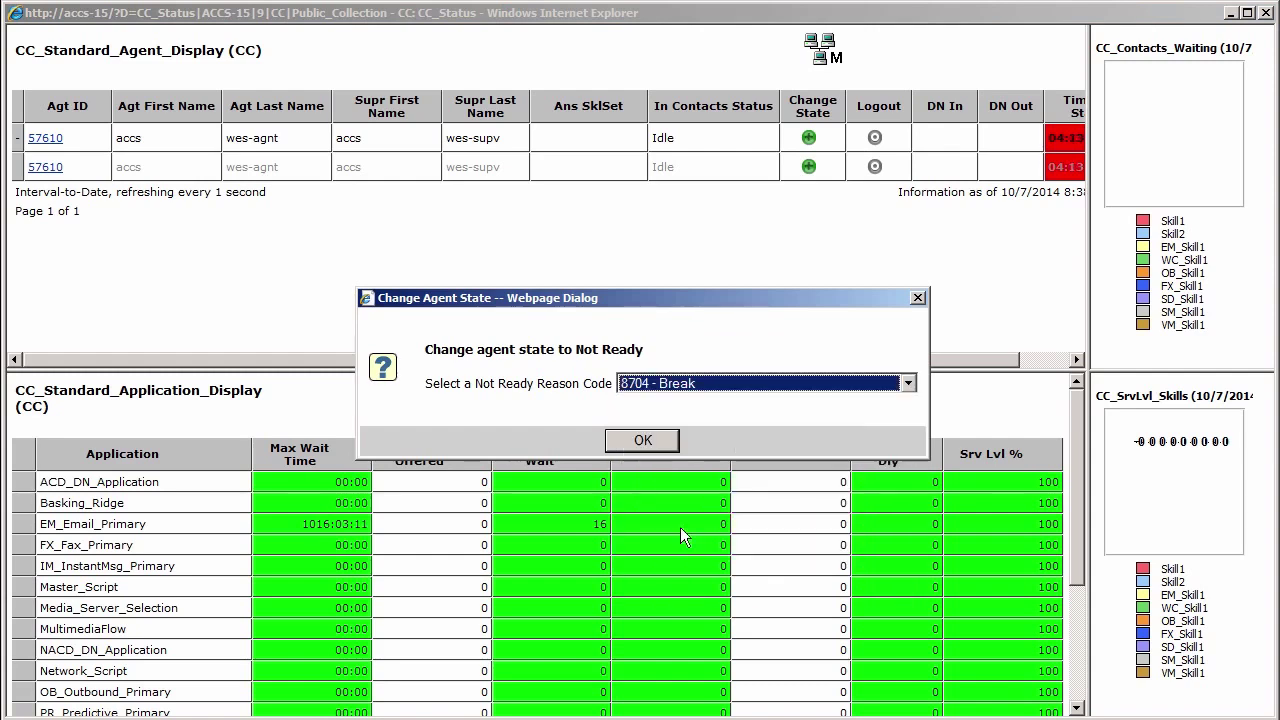
left_click(641, 441)
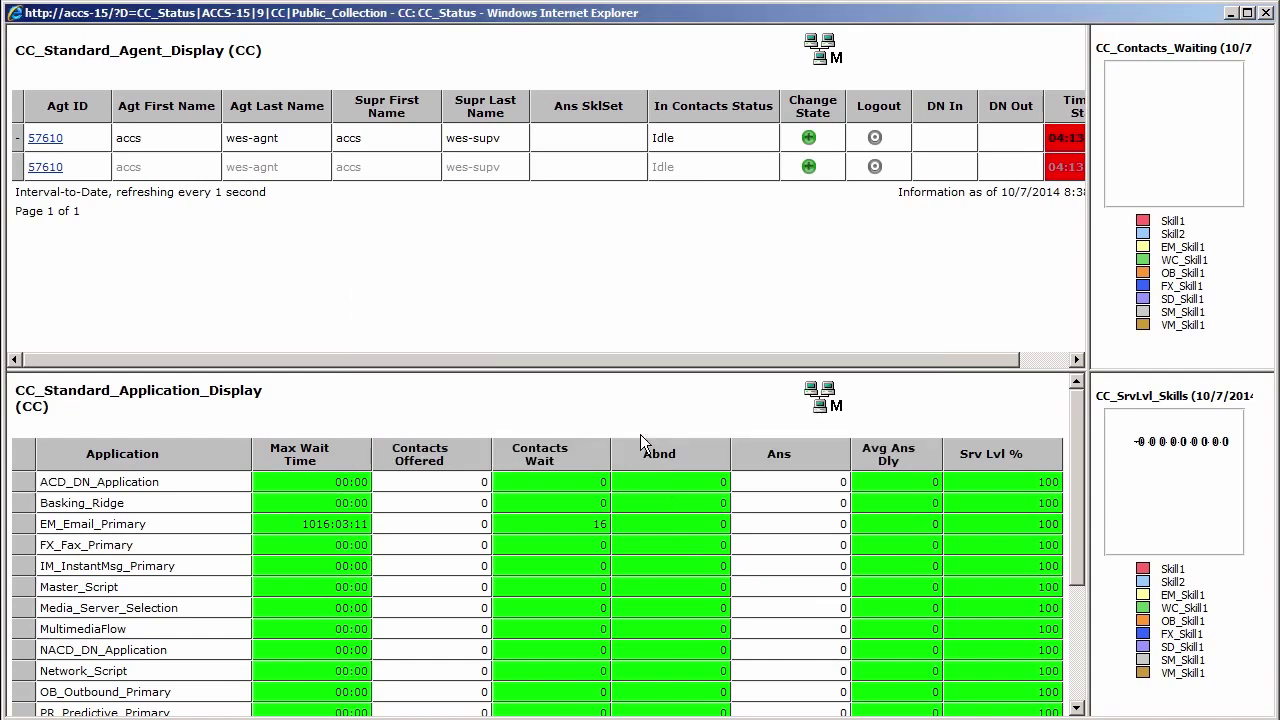